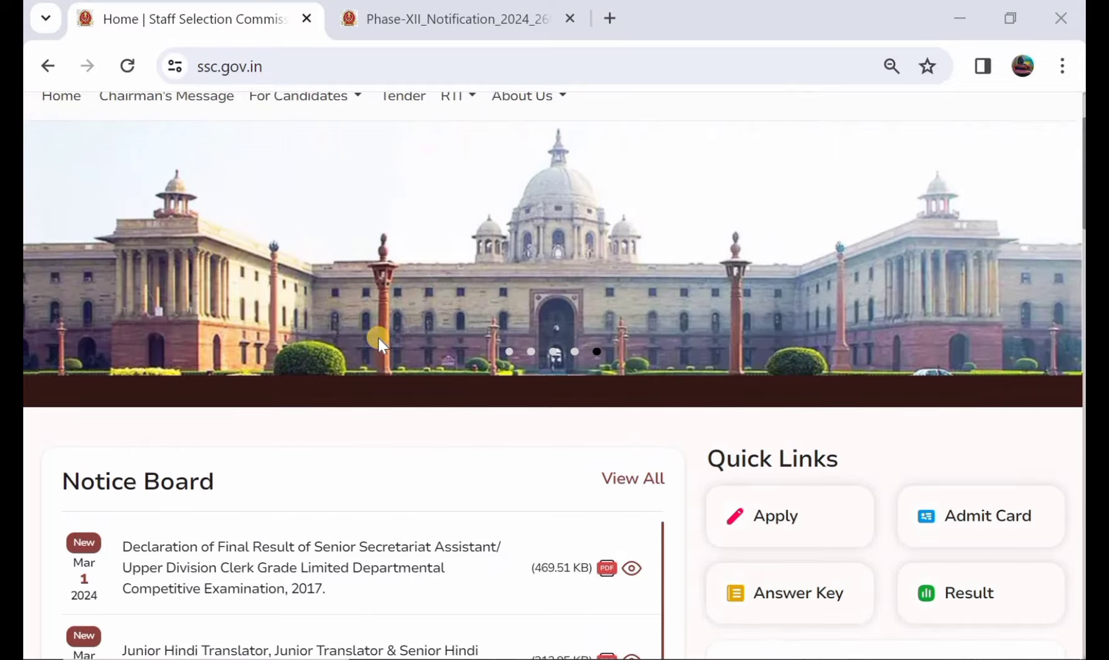
Step: Open the Phase-XII notification PDF and review its table of application, fee payment, correction window and examination dates
scroll(379, 343, up, 2)
scroll(379, 342, down, 1)
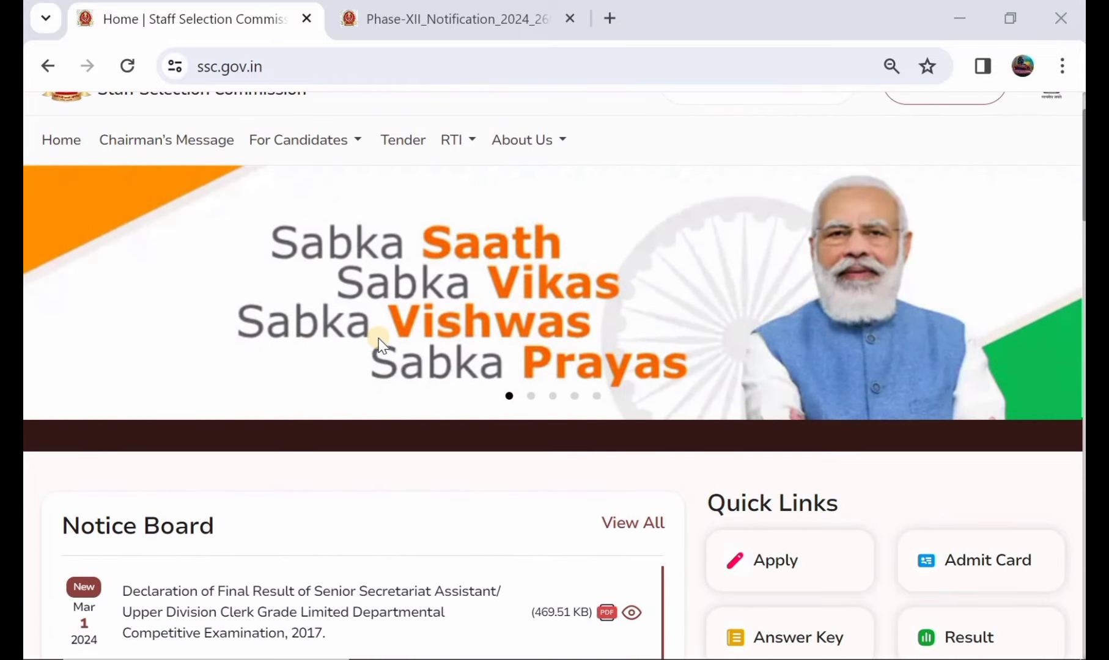
scroll(379, 343, up, 1)
click(492, 15)
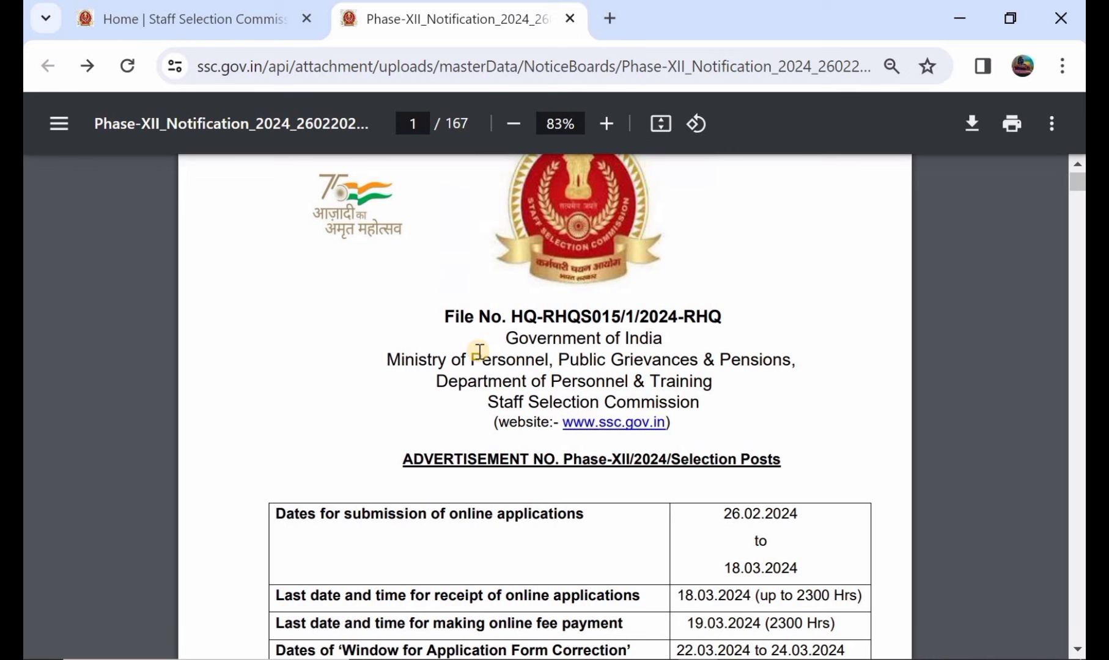
scroll(480, 351, down, 1)
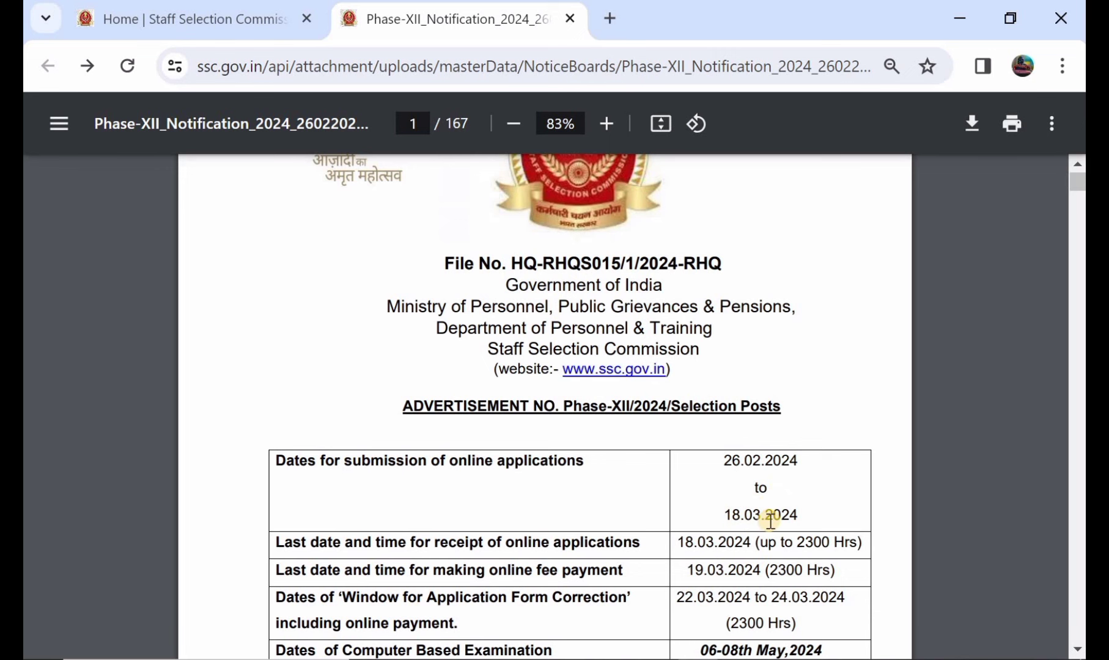
scroll(770, 521, down, 1)
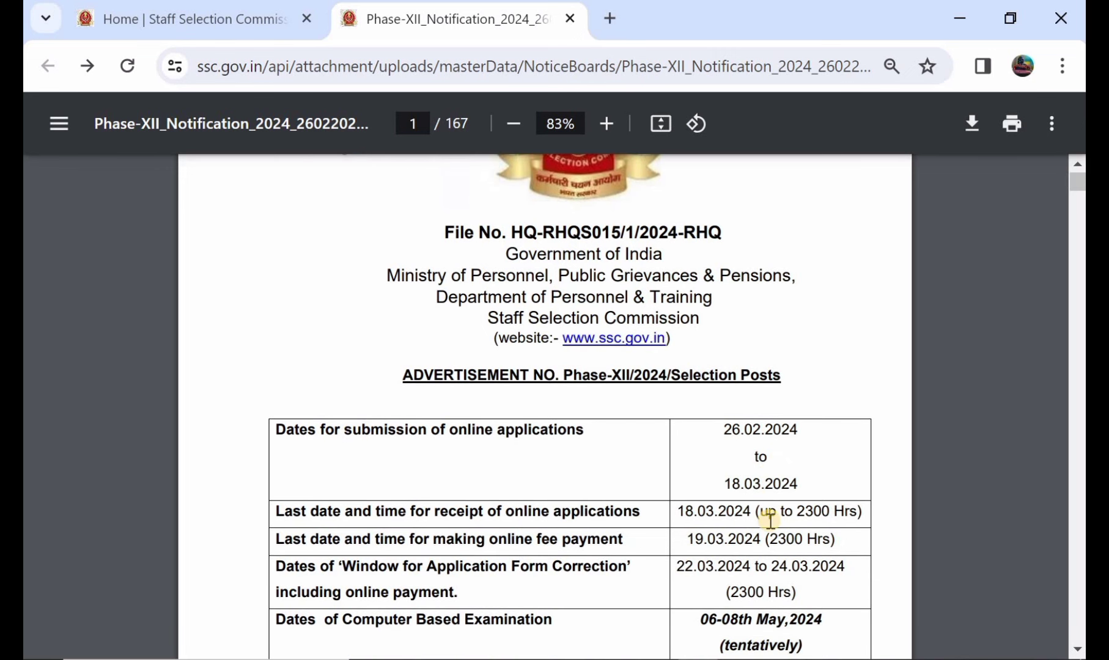
scroll(770, 519, down, 1)
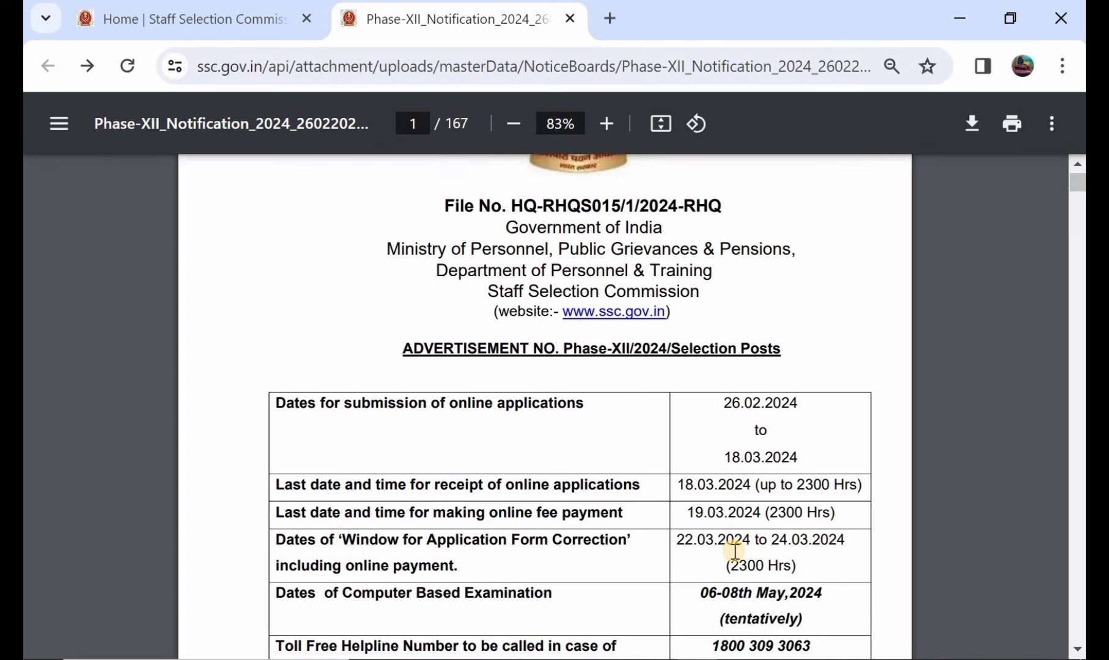
scroll(735, 552, down, 1)
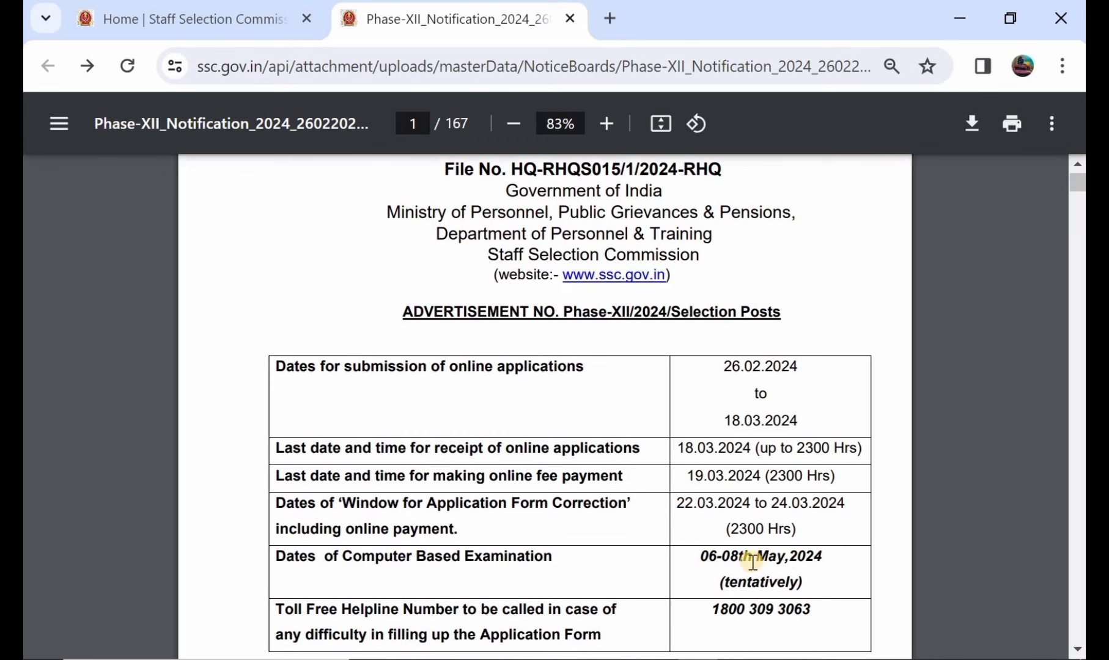
scroll(757, 561, down, 1)
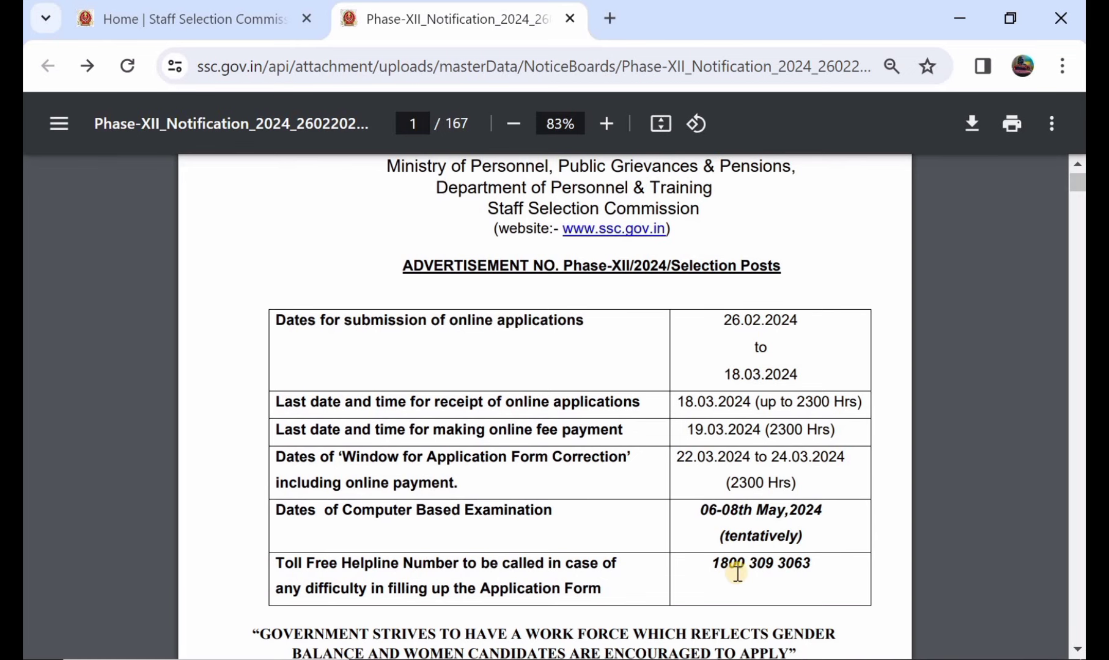
scroll(738, 573, down, 5)
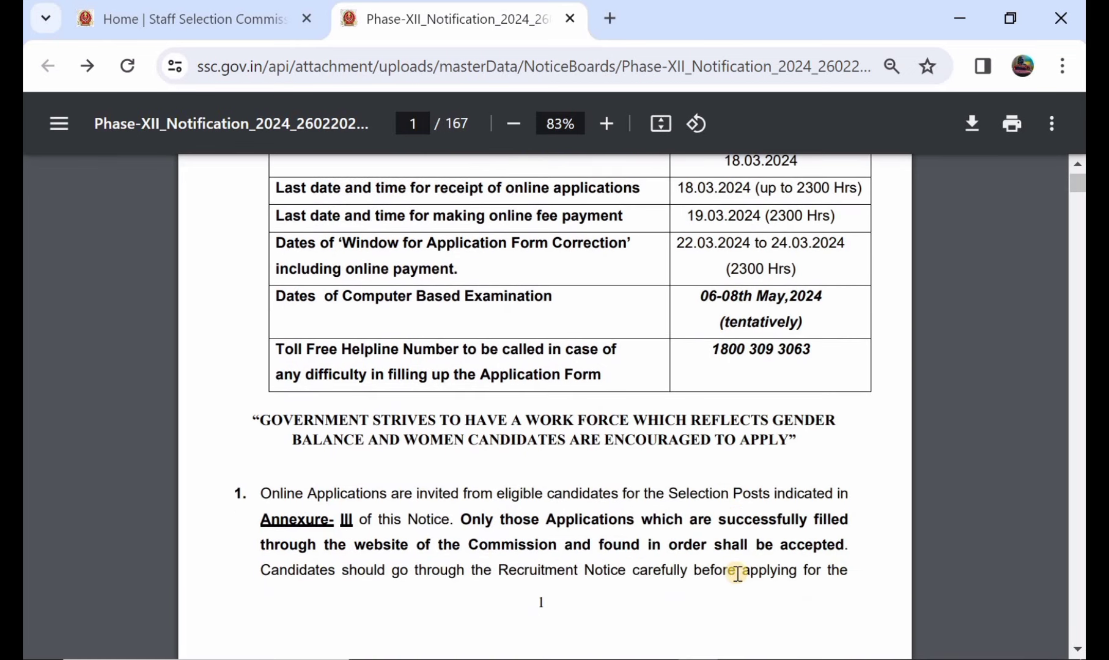
scroll(737, 573, down, 1)
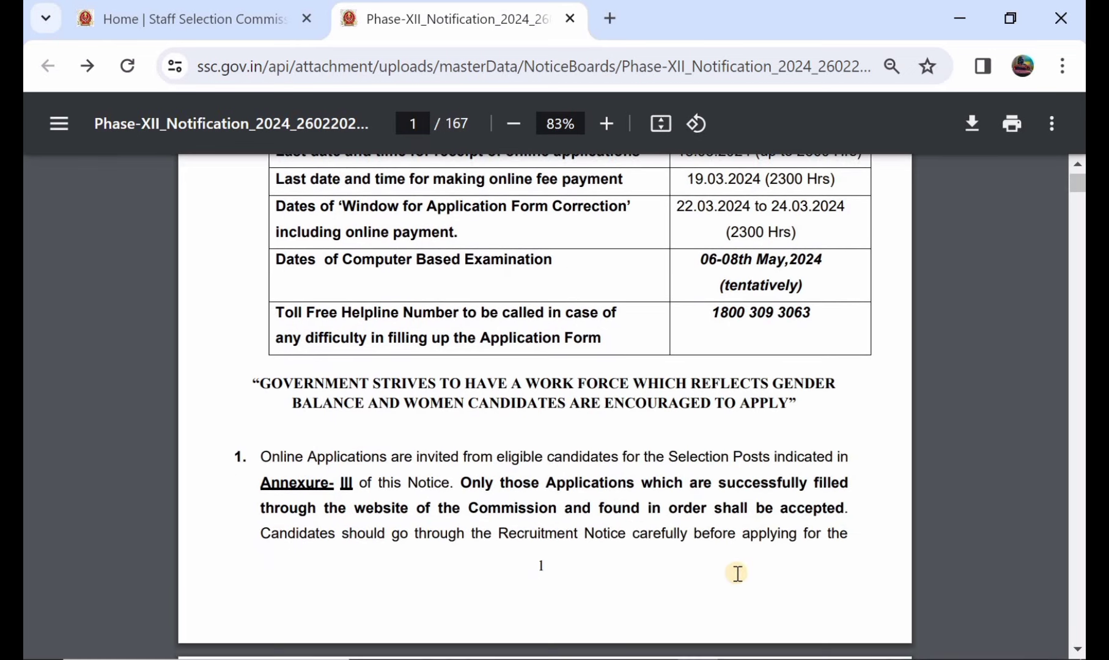
Step: Go to the vacancy tables around page 120 of the notification and open the linked page with detailed post information
click(1081, 459)
click(1080, 458)
click(1080, 458)
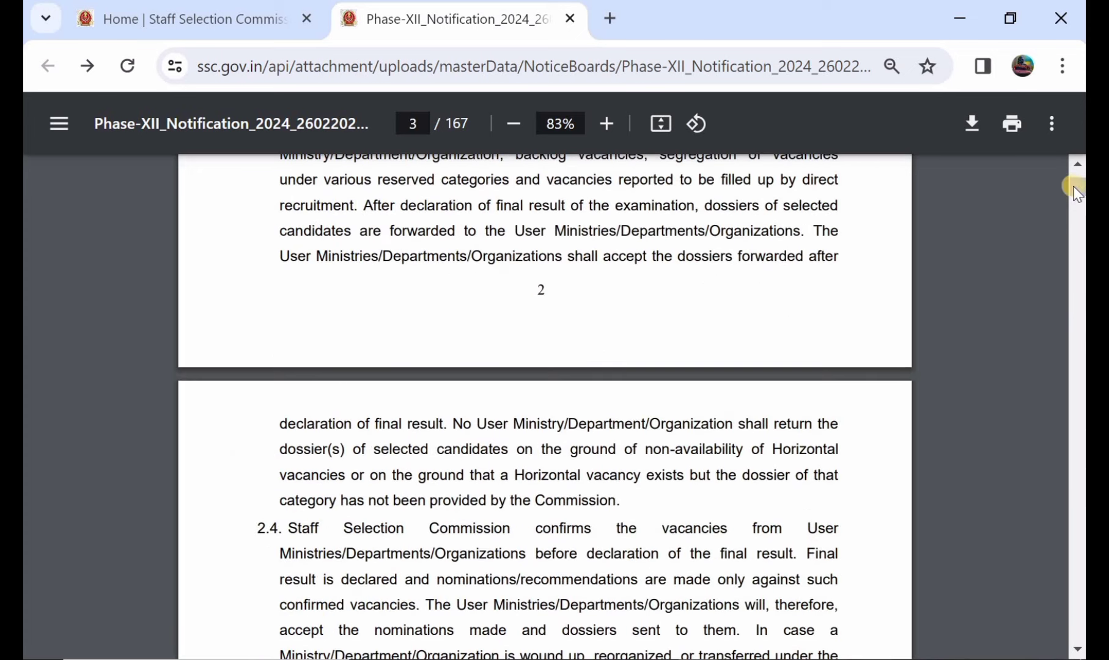
drag(1081, 190, 1081, 524)
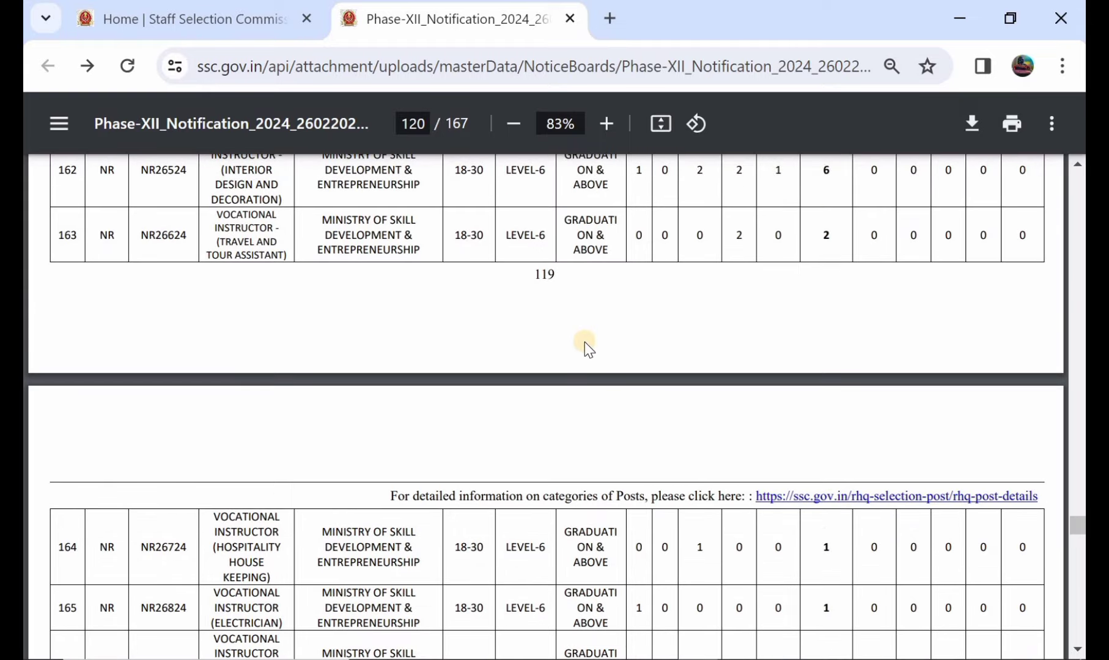
scroll(573, 329, down, 3)
scroll(573, 330, down, 10)
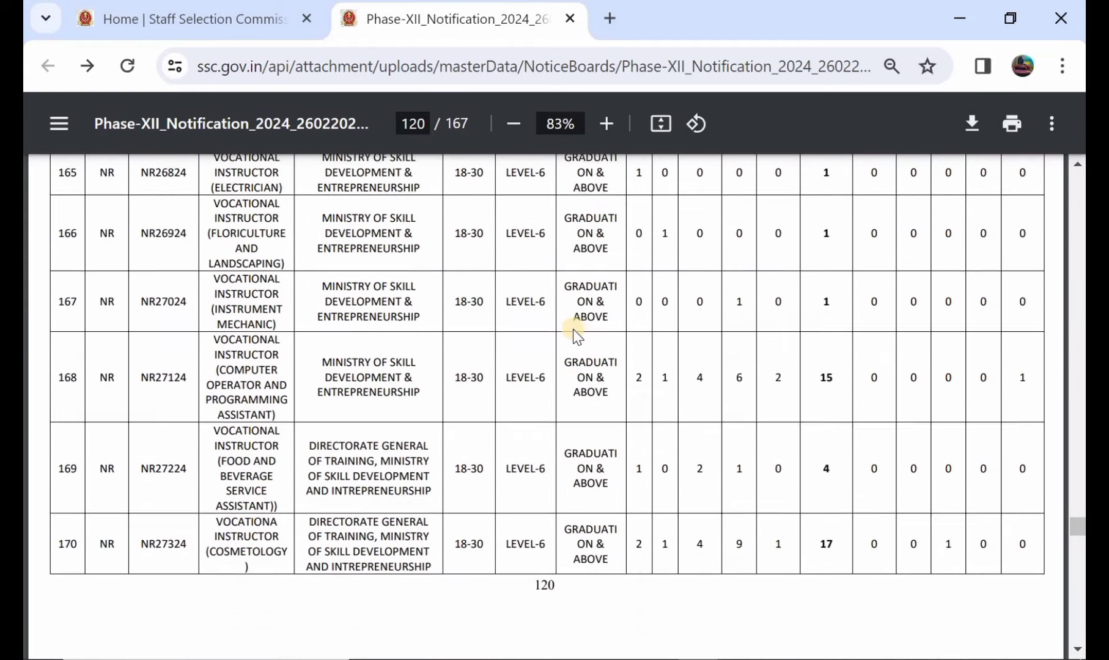
scroll(573, 330, up, 10)
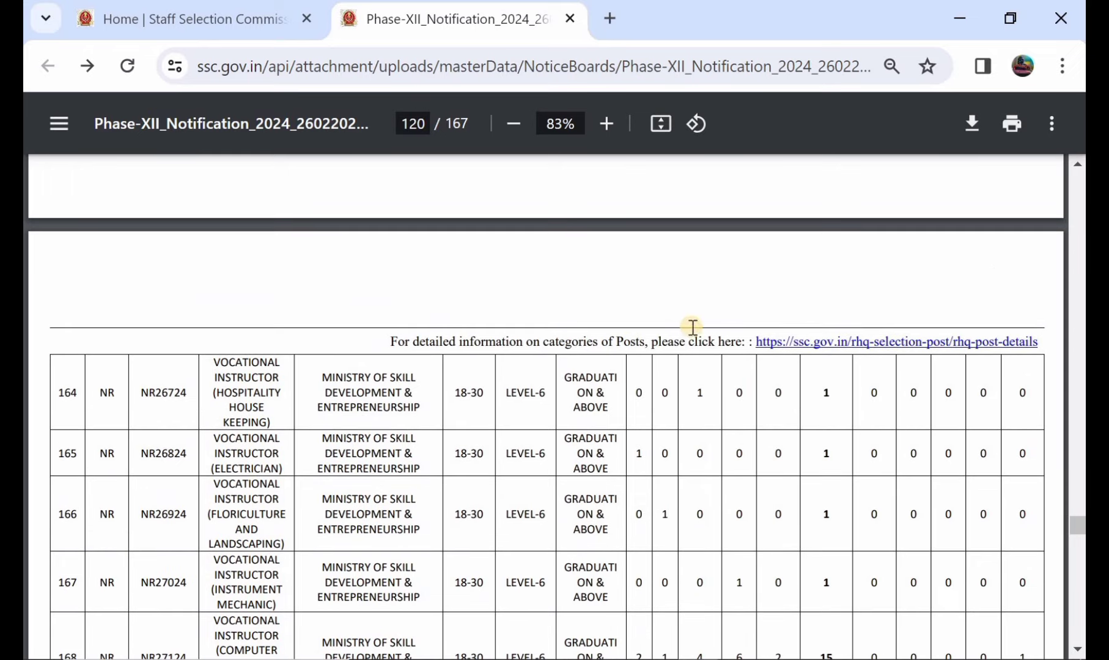
click(782, 350)
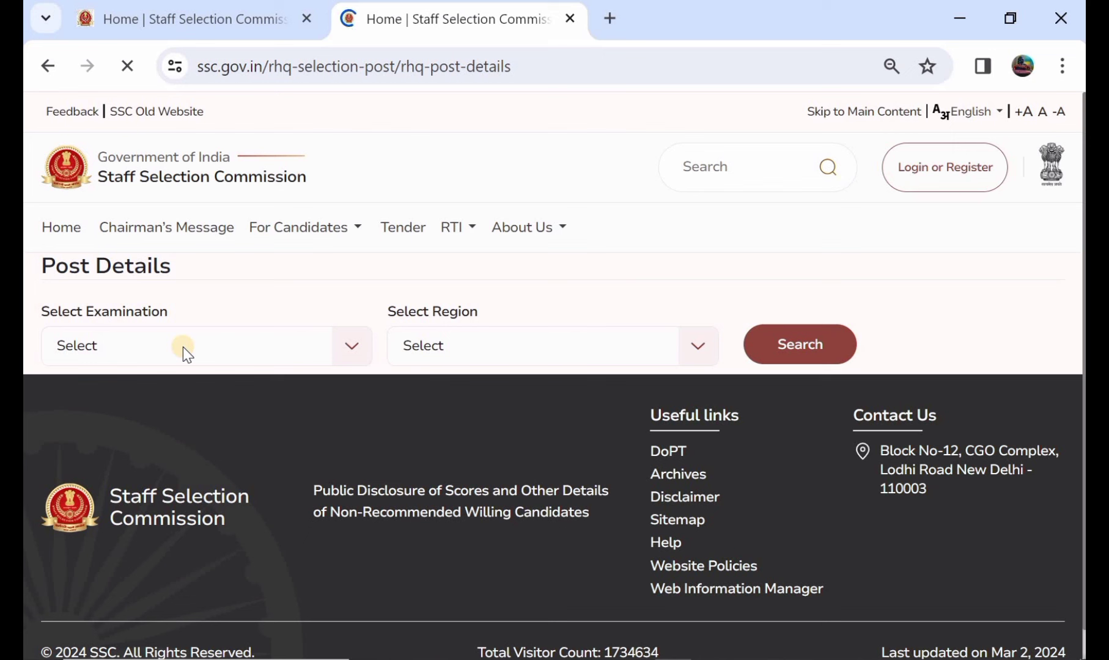
Step: Search the post details for the Phase-XII/2024/Selection Posts examination in the Southern Region
click(183, 346)
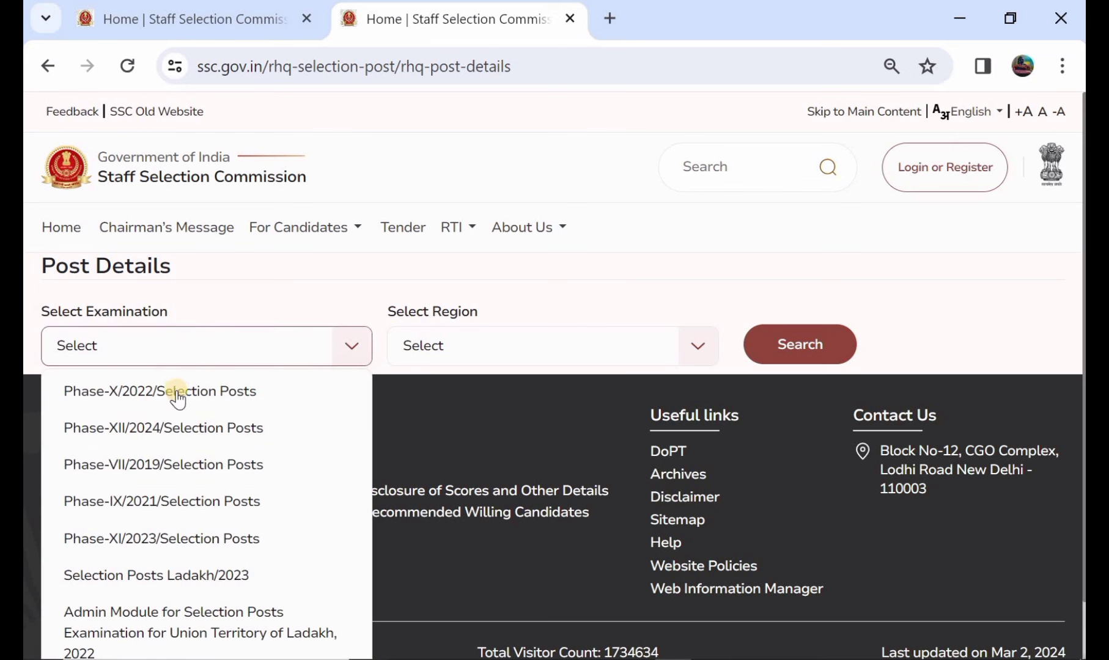
click(196, 431)
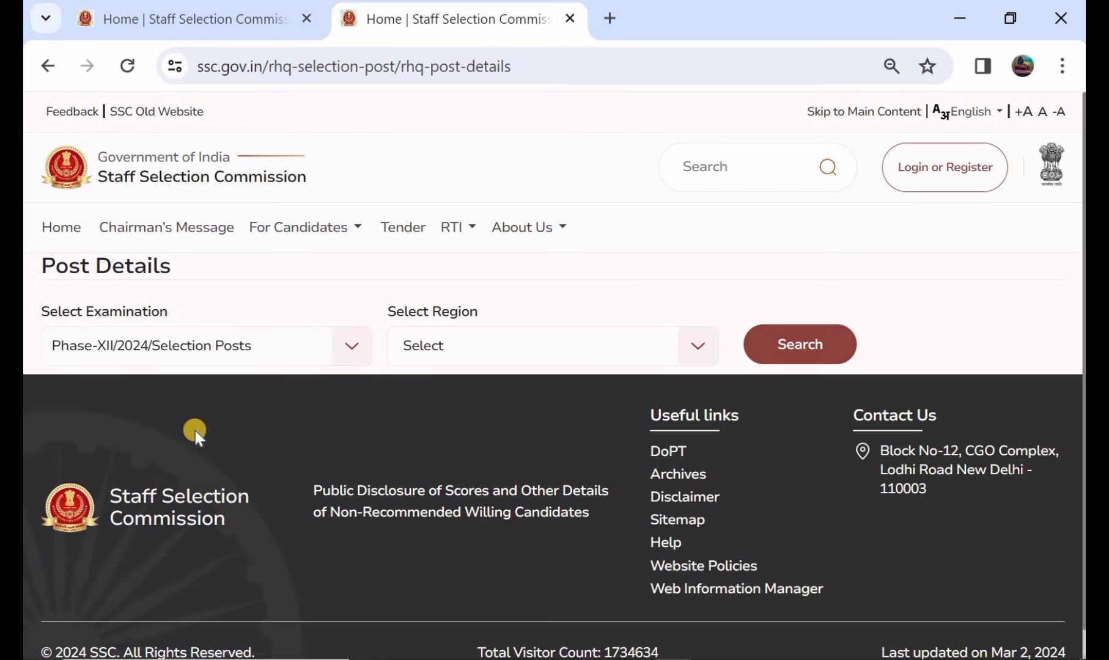
click(470, 346)
scroll(460, 462, down, 1)
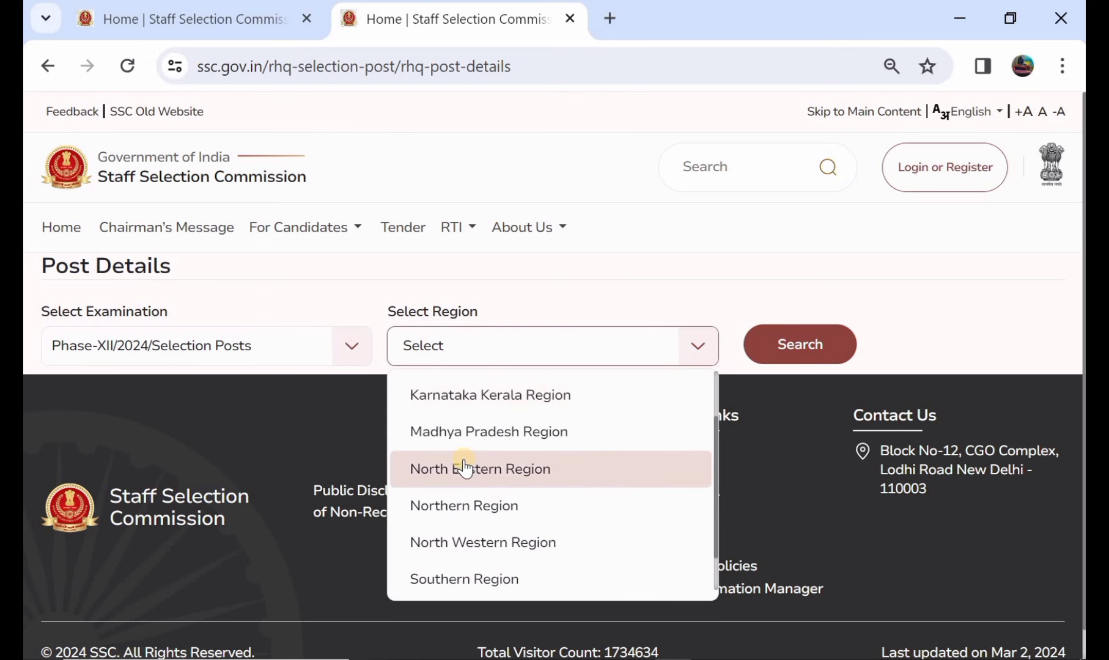
scroll(465, 468, down, 1)
click(486, 533)
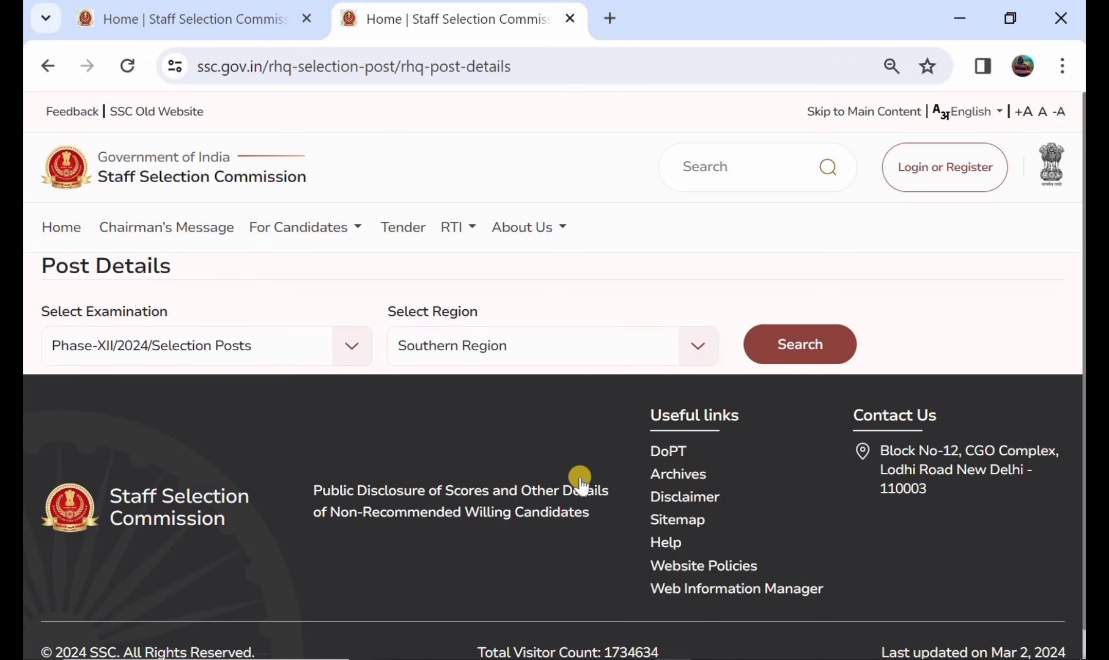
click(809, 353)
Step: Review the post, education, departmental and additional details of the Senior Laboratory Attendant post SR10224, and close them
scroll(422, 502, down, 1)
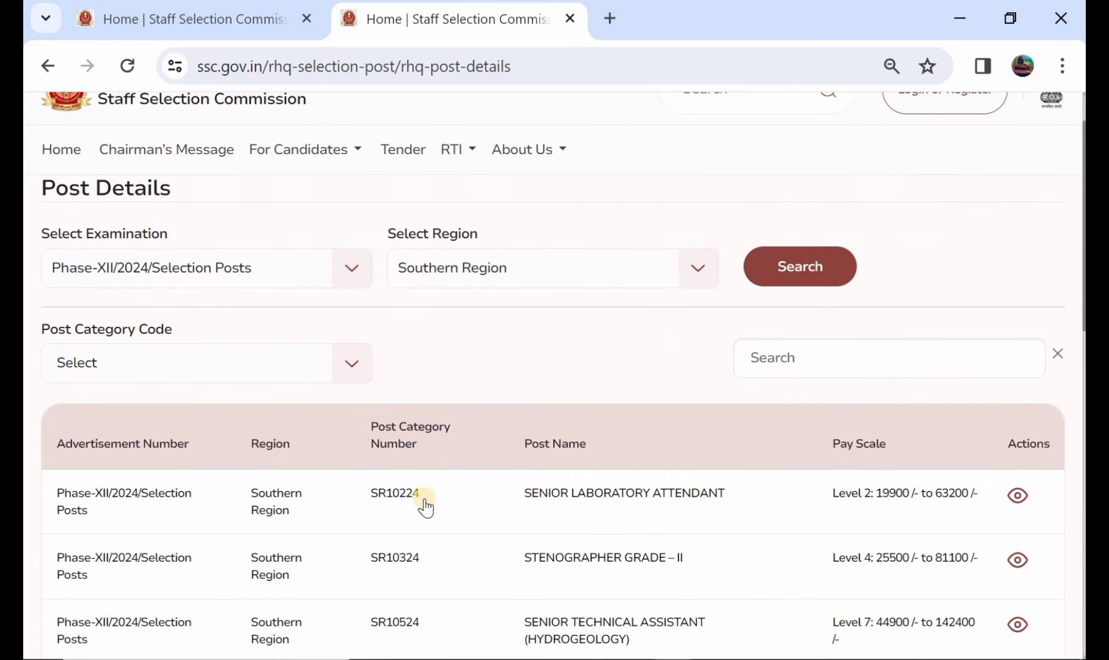
scroll(425, 508, down, 1)
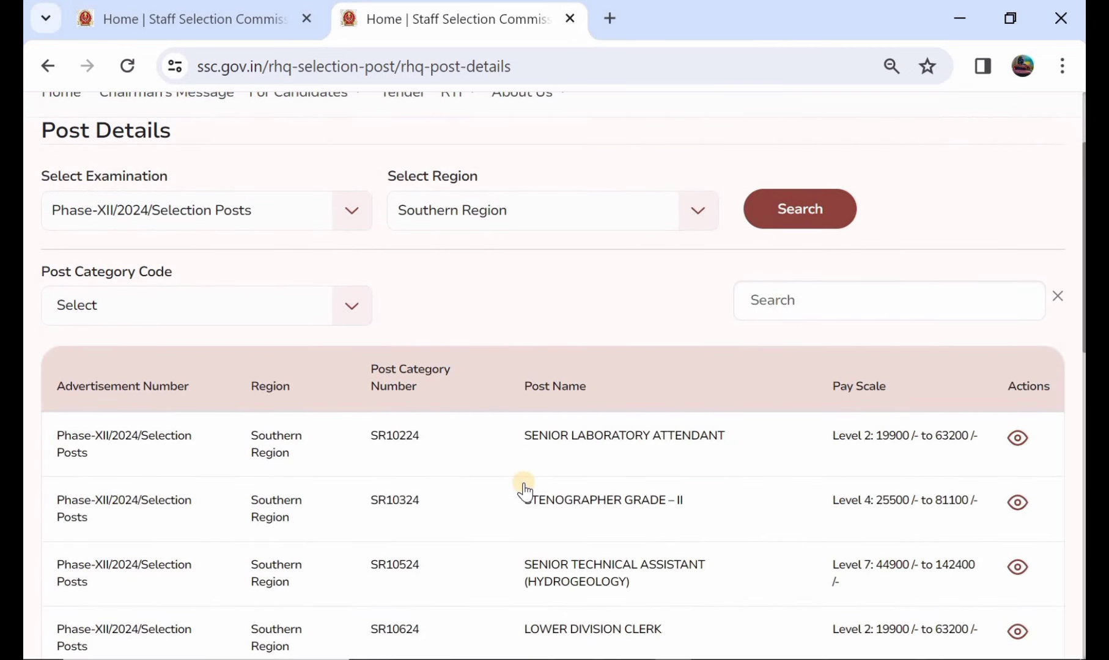
scroll(524, 492, down, 2)
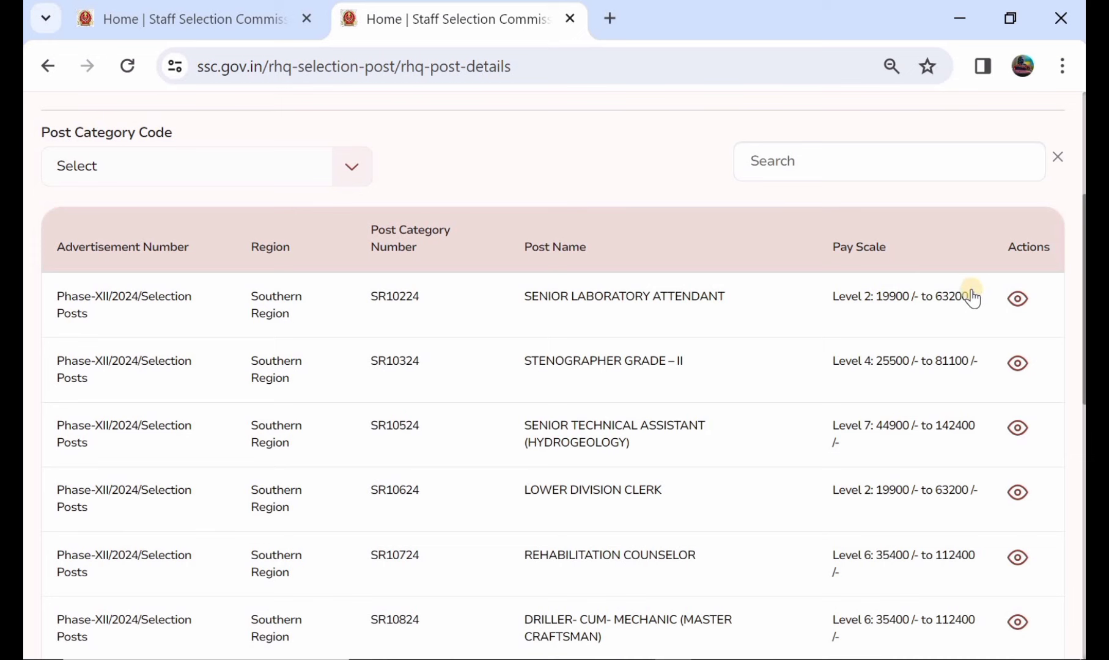
click(1016, 301)
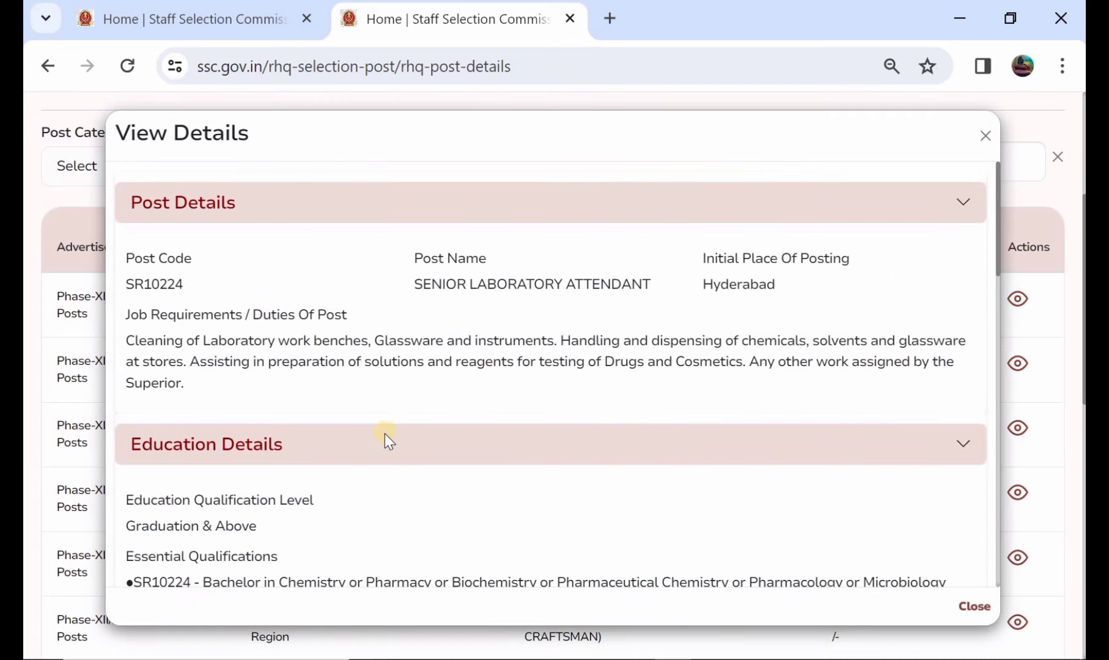
scroll(327, 486, down, 1)
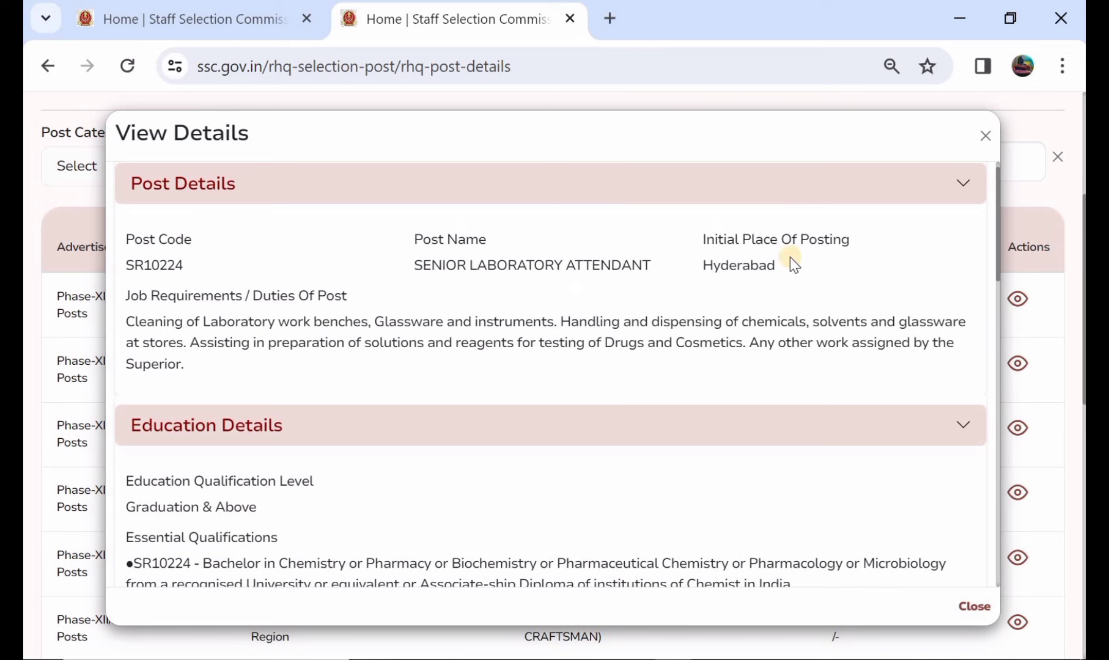
scroll(583, 355, down, 3)
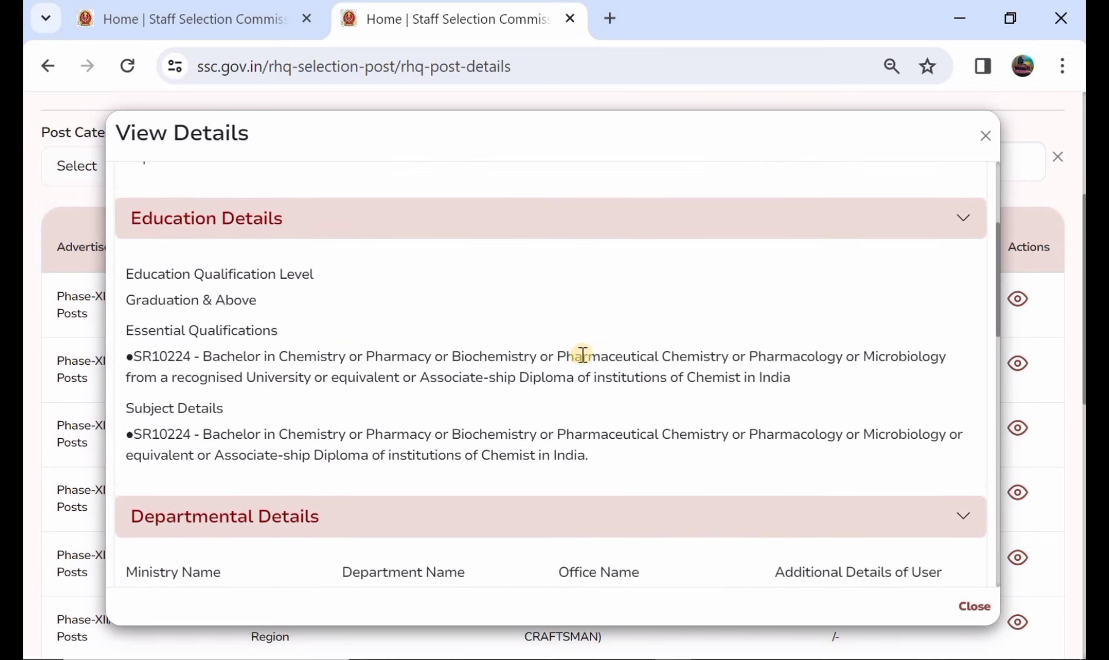
scroll(582, 355, down, 5)
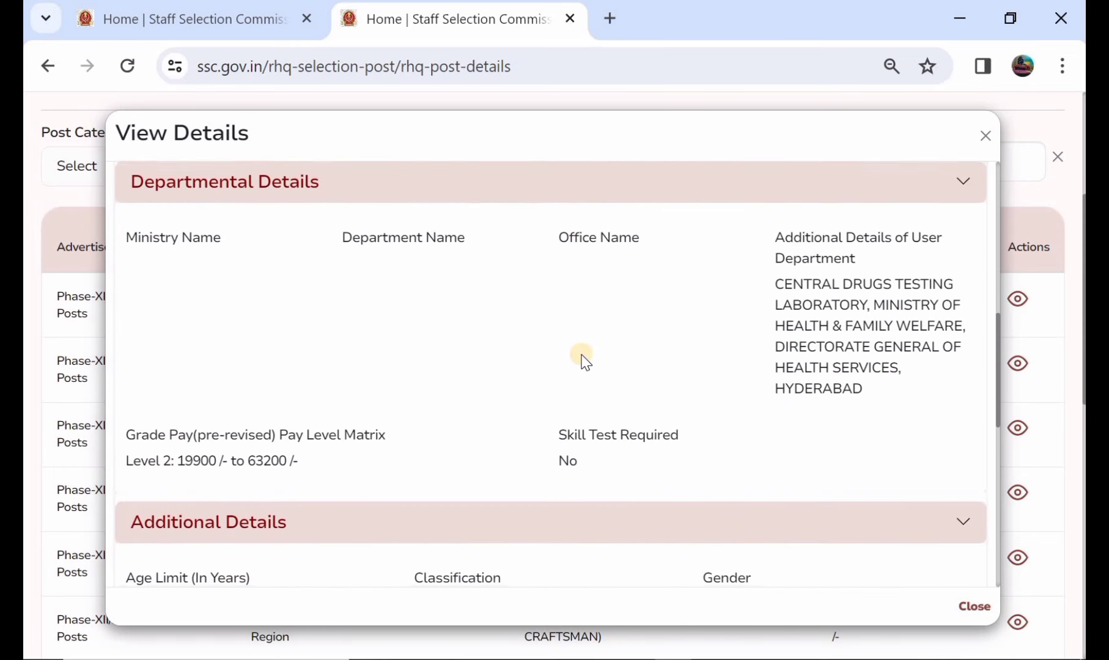
scroll(582, 354, down, 3)
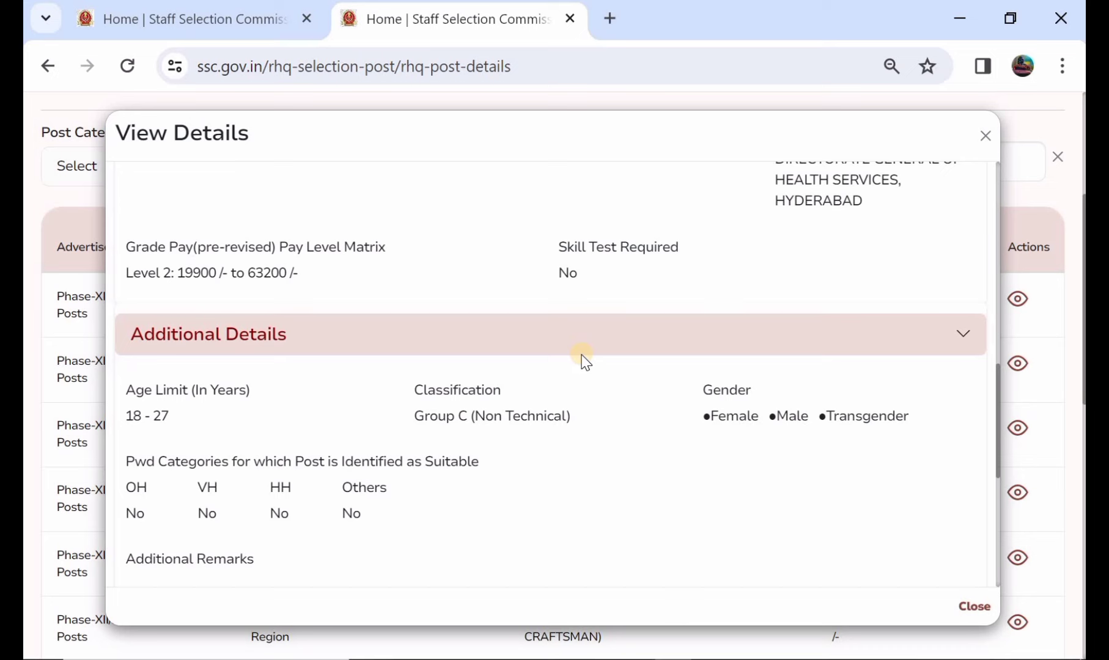
scroll(583, 360, up, 6)
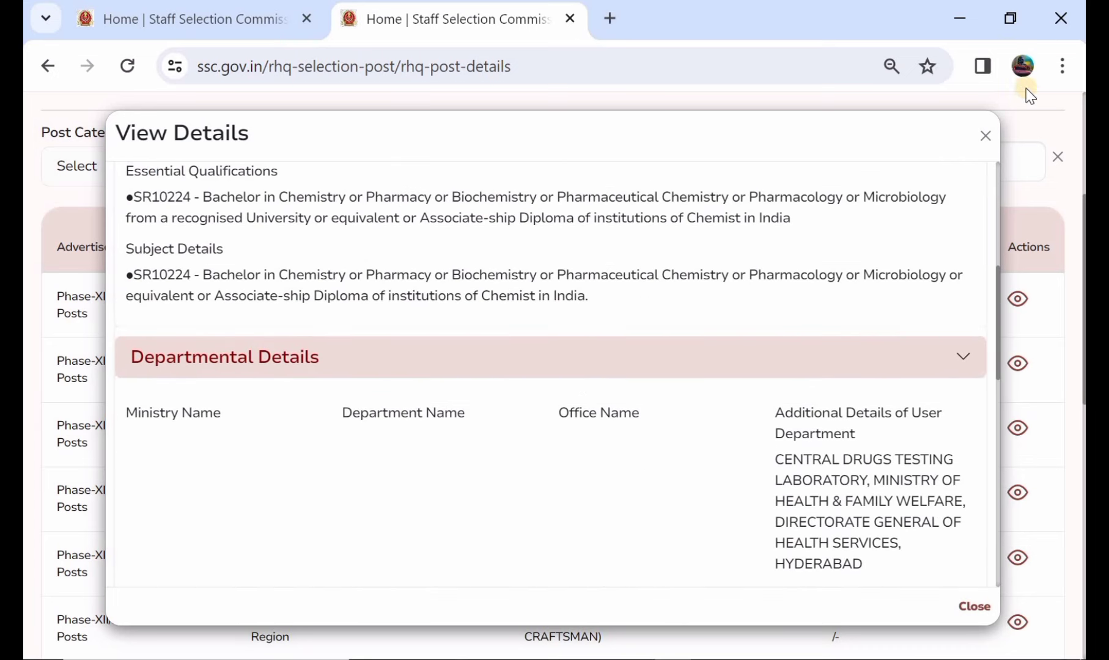
click(986, 136)
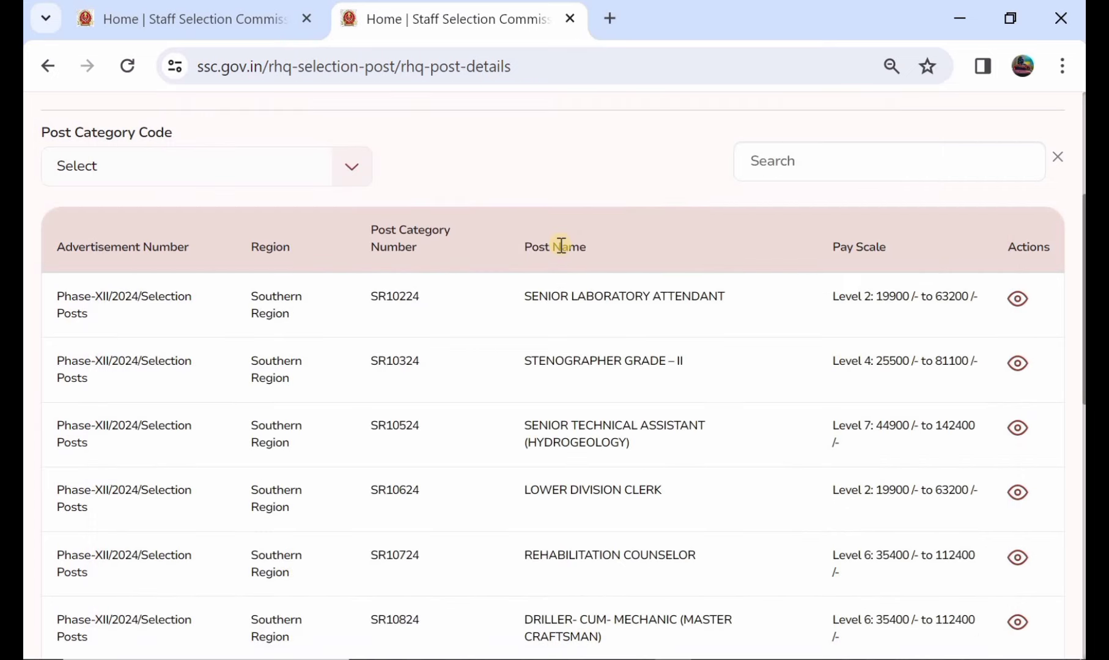
scroll(562, 247, up, 4)
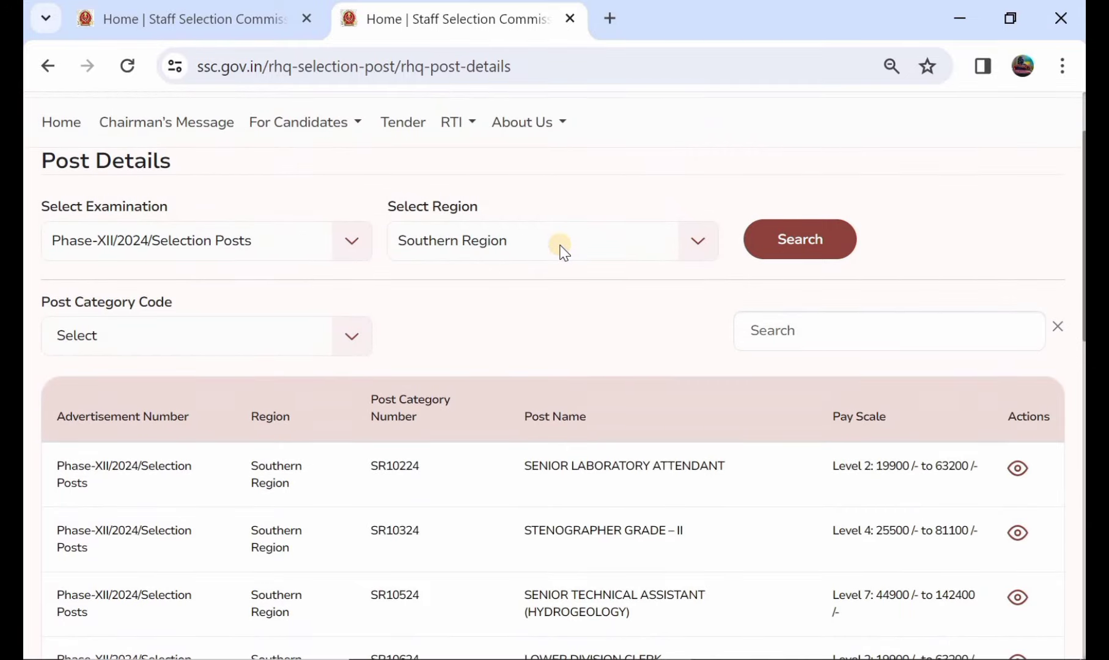
Step: Return to the Staff Selection Commission home page and log in to the candidate portal, completing the captcha
key(ctrl+Tab)
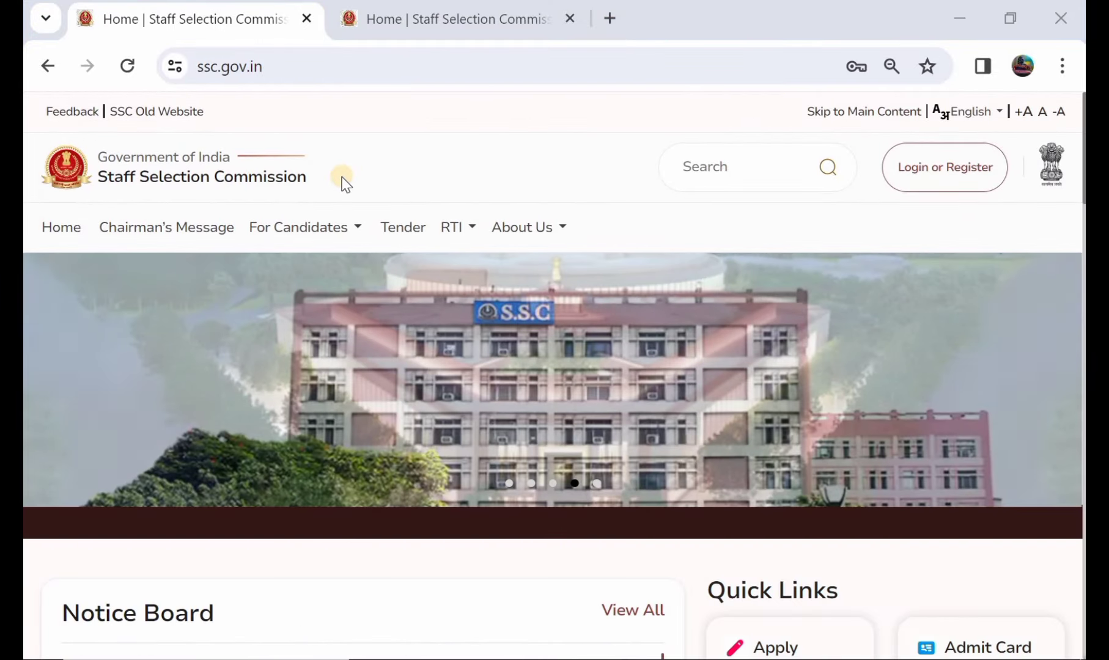
scroll(483, 156, down, 3)
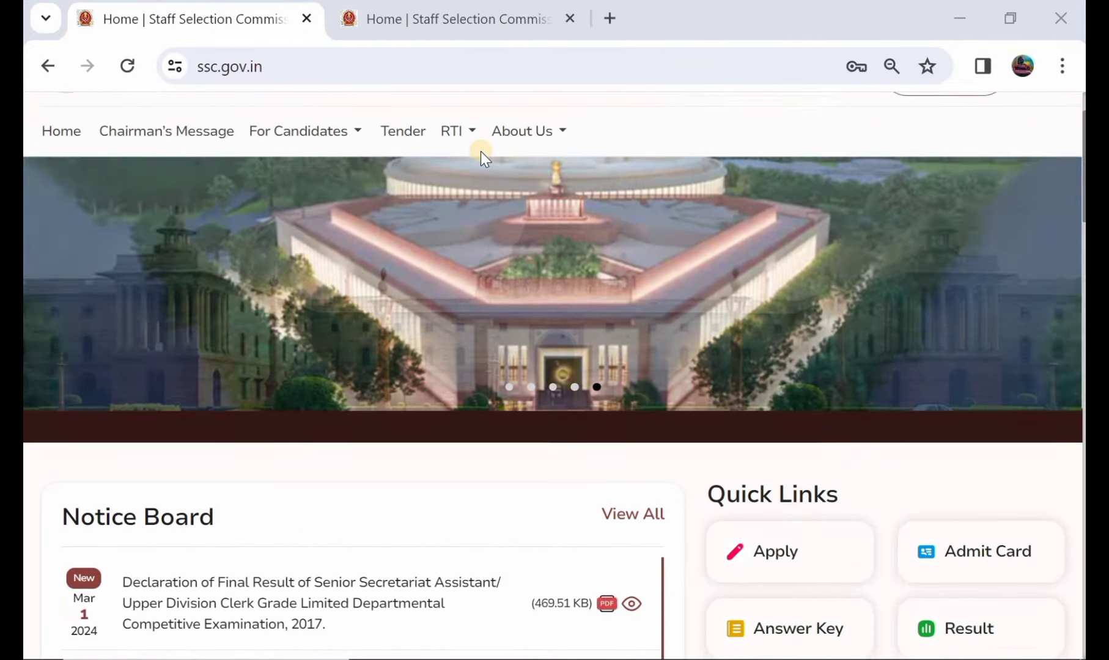
scroll(482, 155, down, 4)
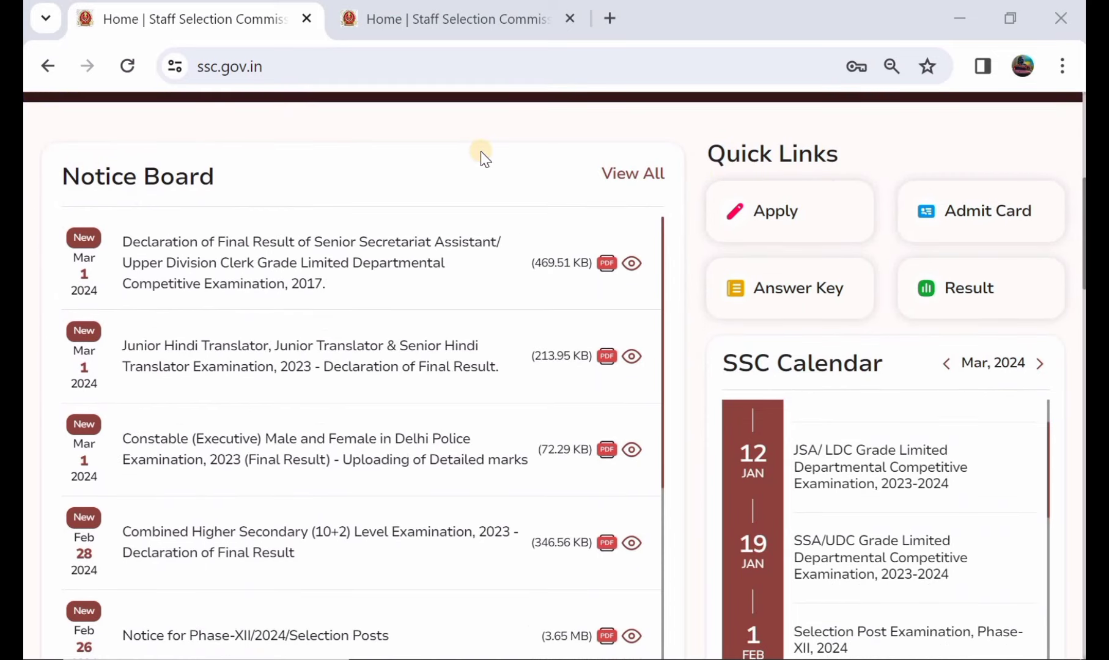
scroll(482, 151, up, 7)
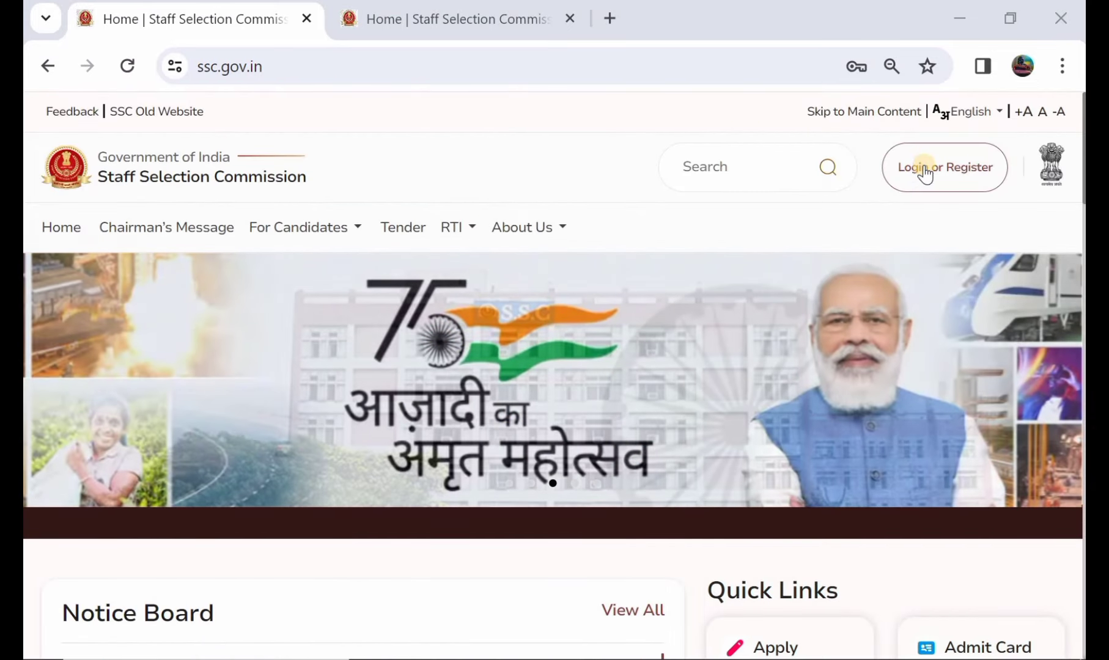
click(925, 170)
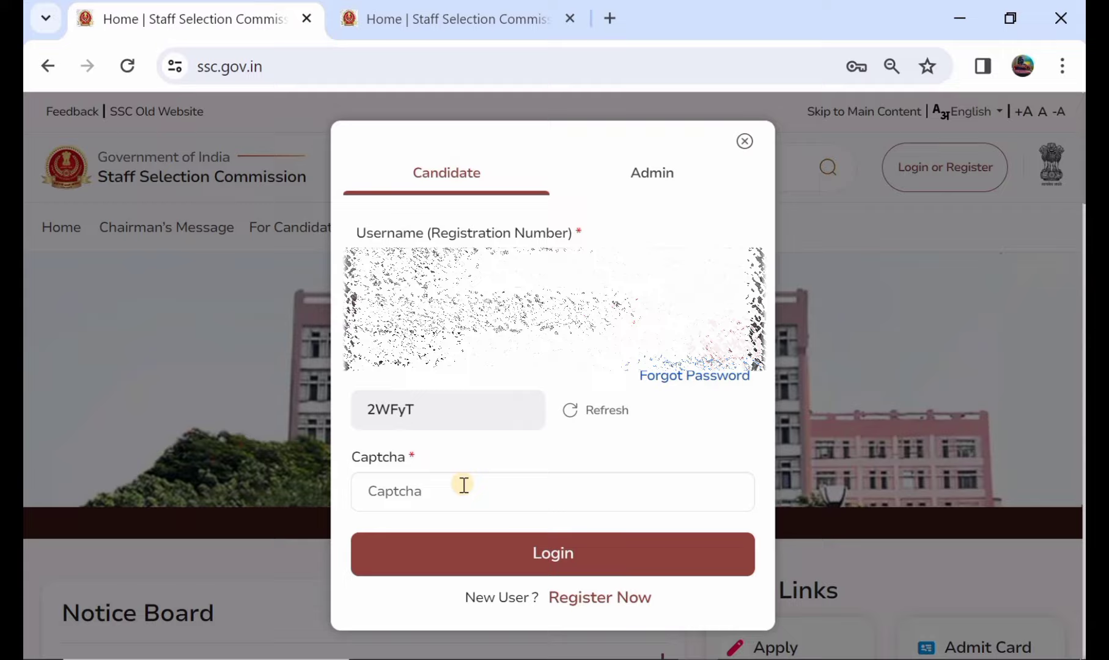
click(527, 554)
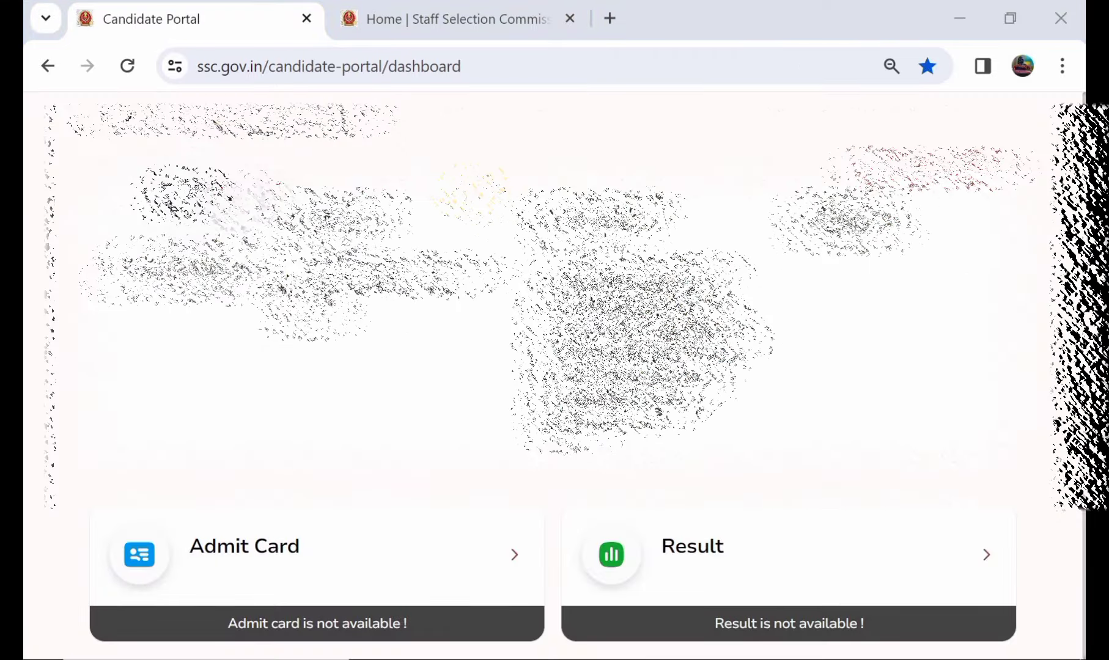
Step: Apply for the live Selection Posts Examination Phase XII 2024 and proceed past the instructions to the application form
scroll(554, 367, down, 6)
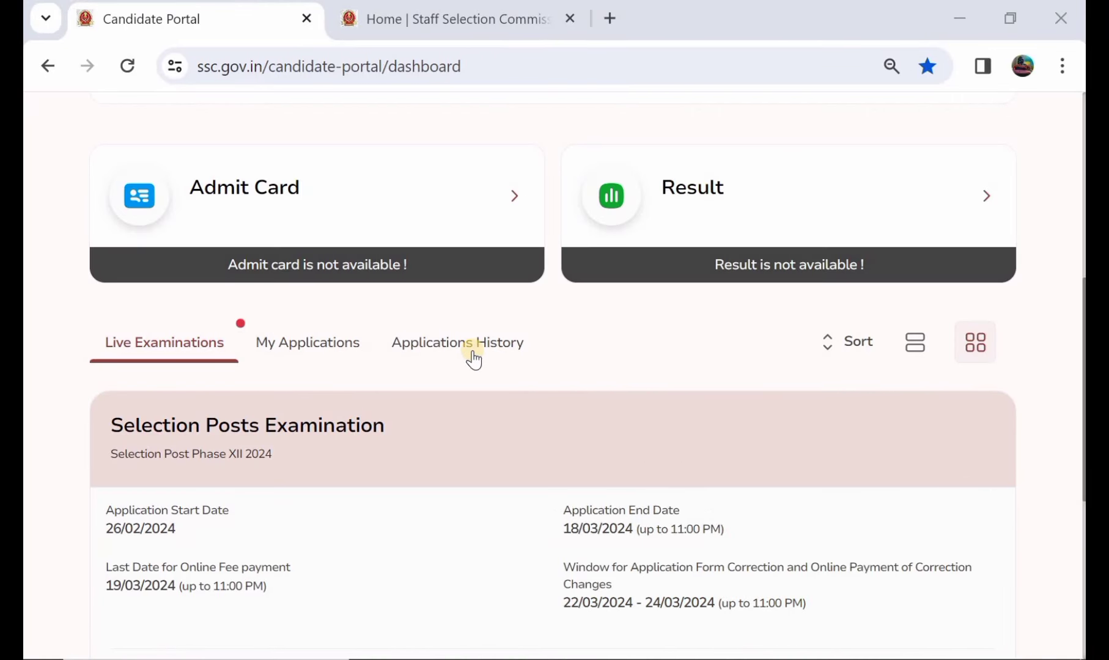
scroll(409, 367, down, 1)
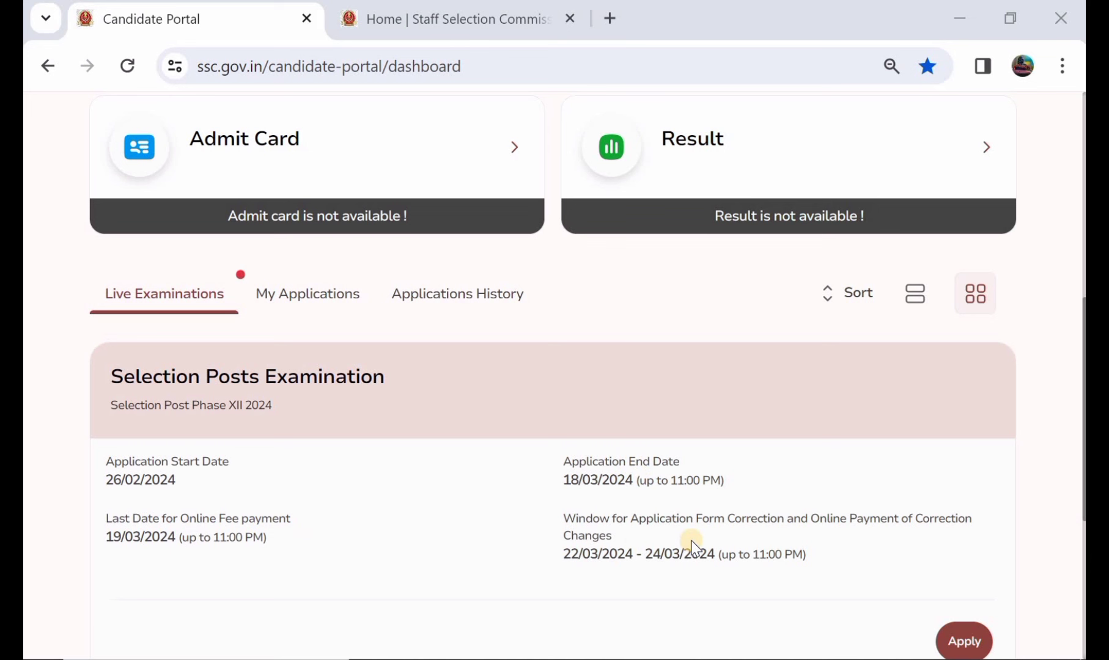
scroll(692, 541, down, 1)
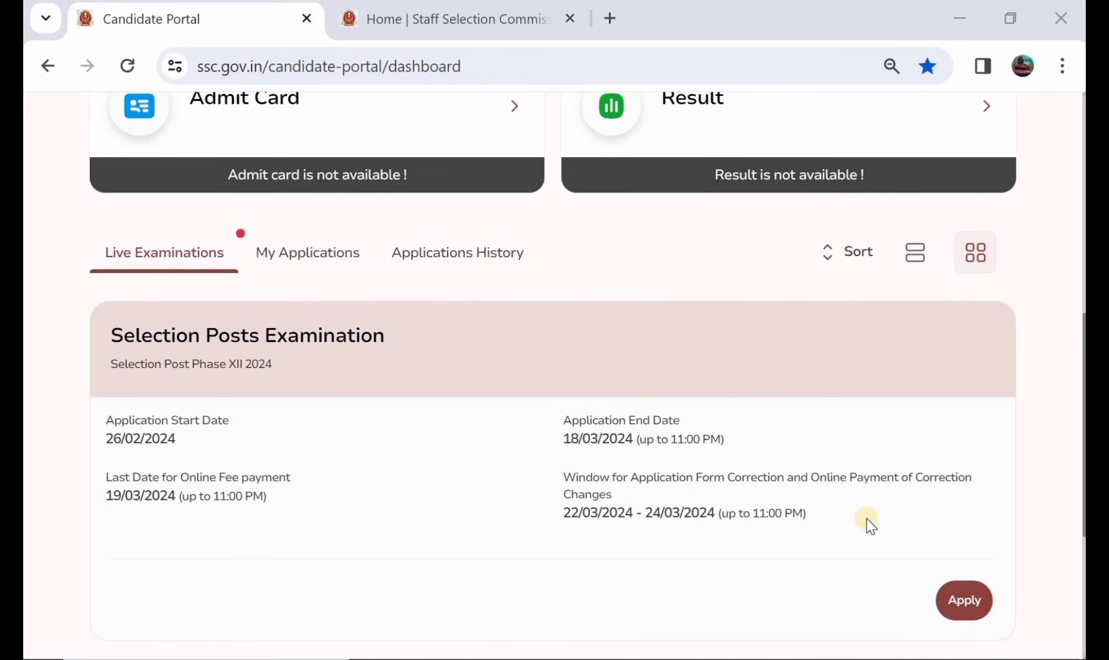
scroll(867, 518, down, 1)
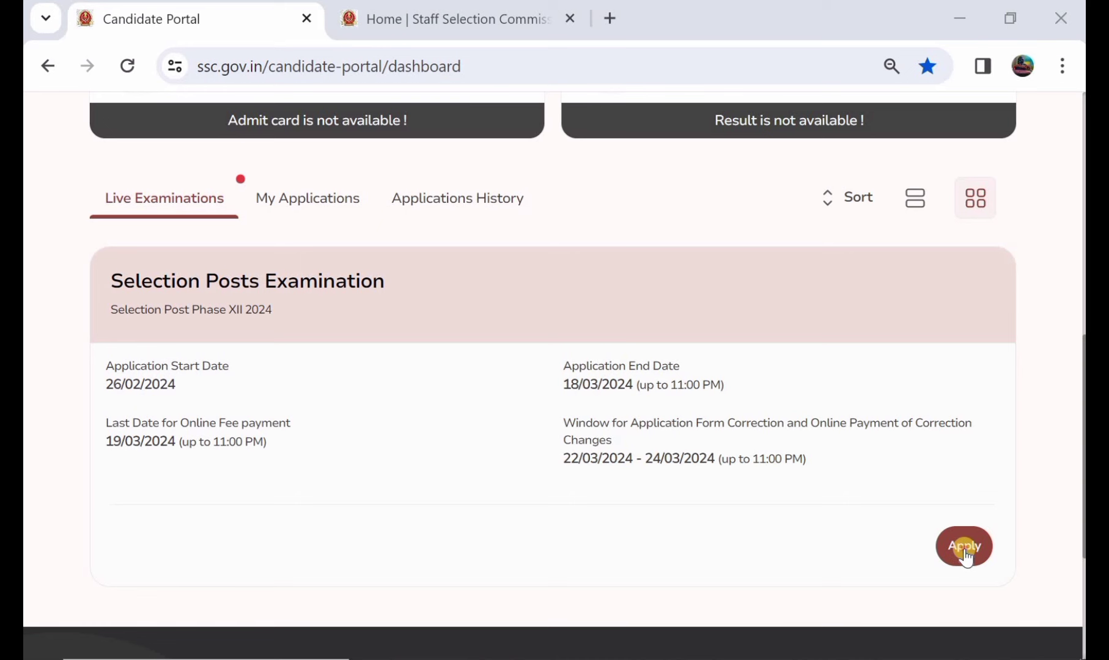
click(964, 551)
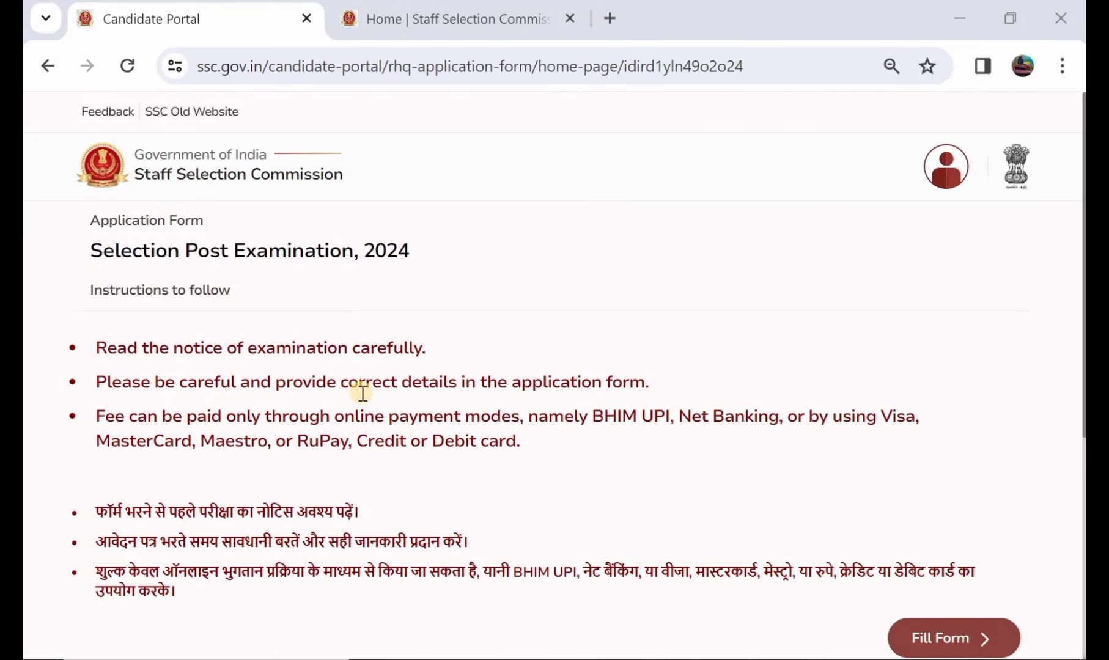
scroll(363, 391, down, 1)
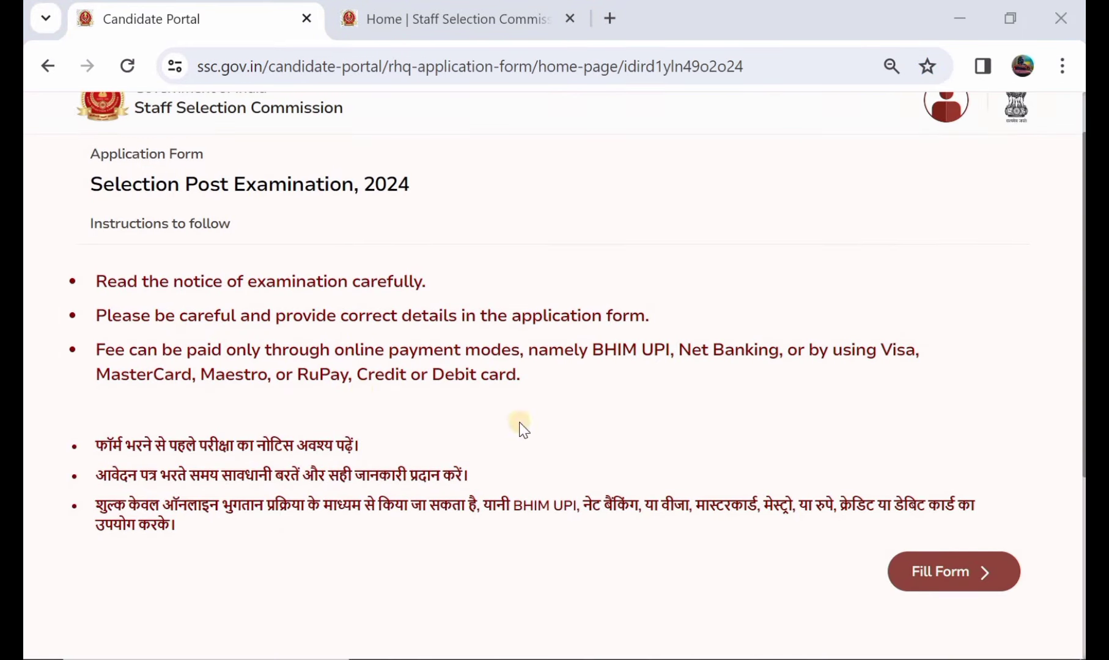
click(925, 573)
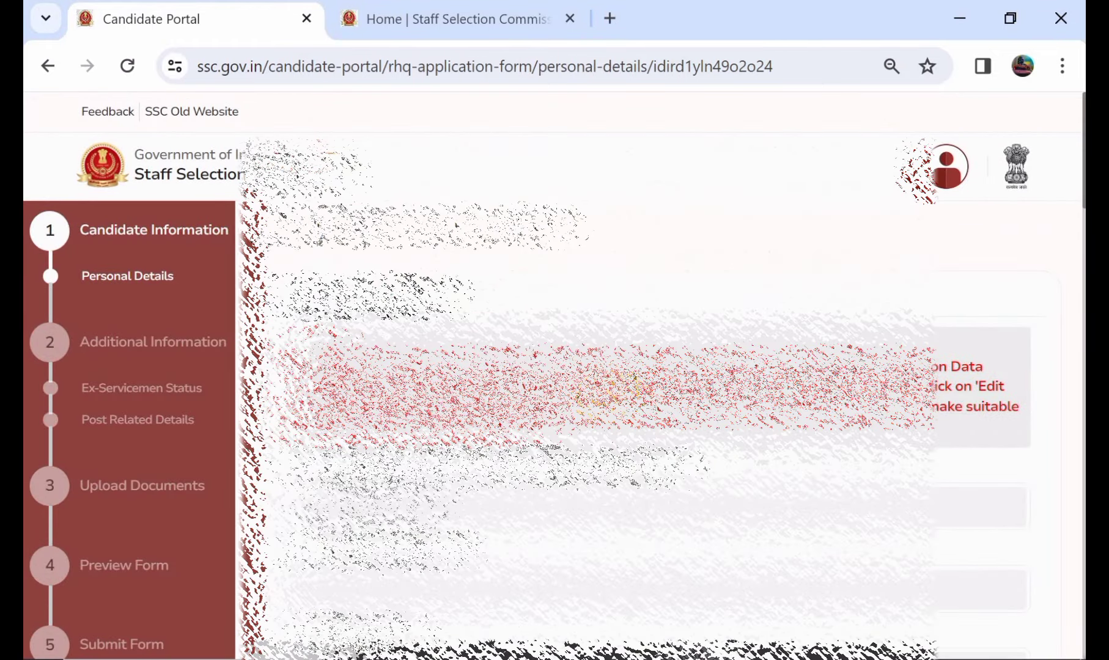
Step: Review the prefilled personal details in the application form and continue to the Ex-Servicemen Status section
scroll(605, 395, down, 1)
scroll(606, 394, down, 1)
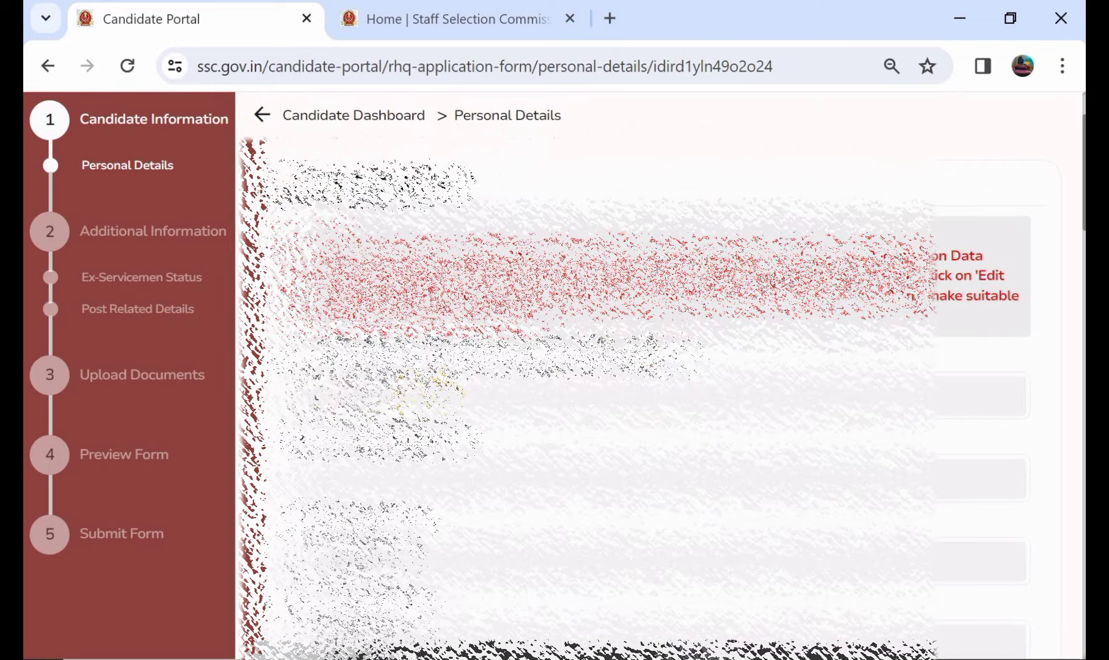
scroll(605, 395, down, 3)
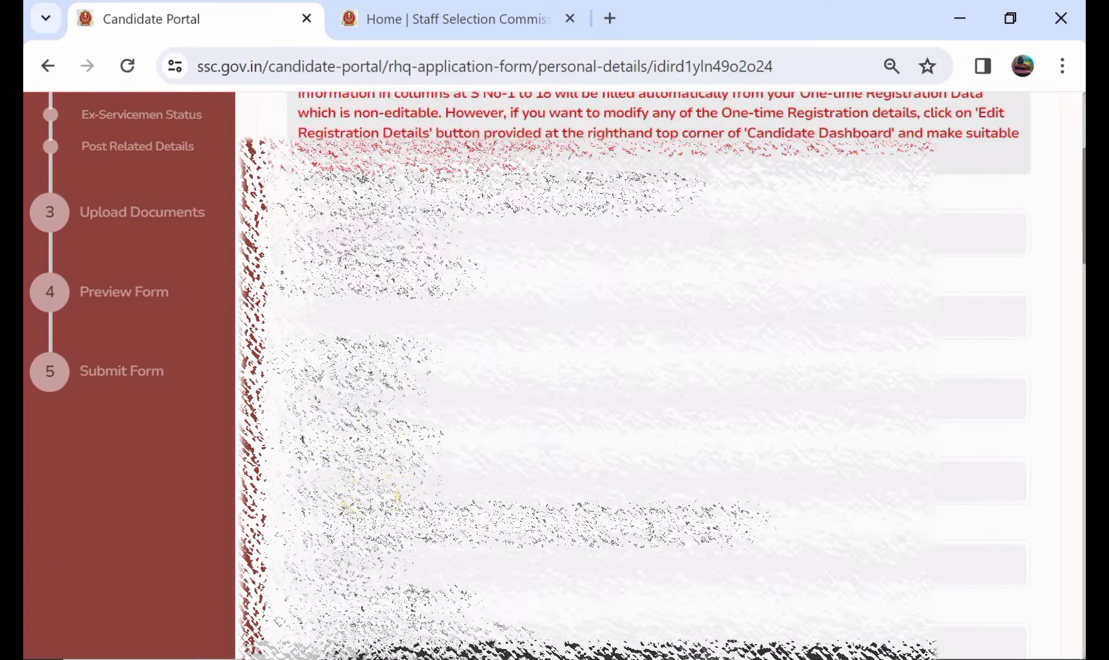
scroll(606, 395, down, 4)
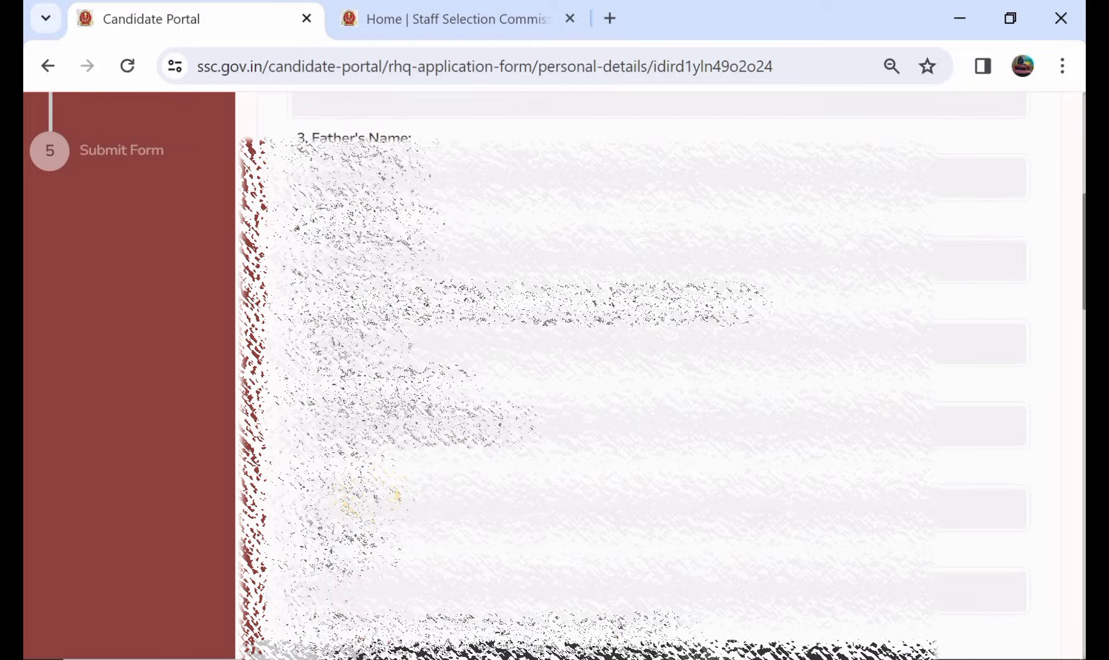
scroll(605, 395, down, 3)
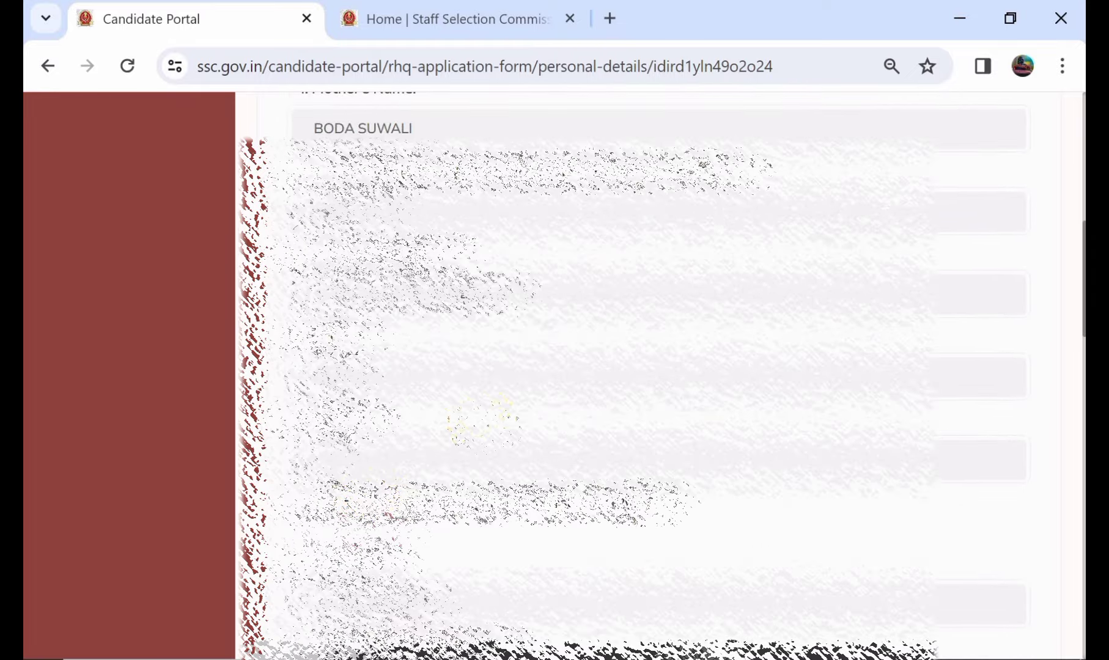
scroll(483, 421, down, 5)
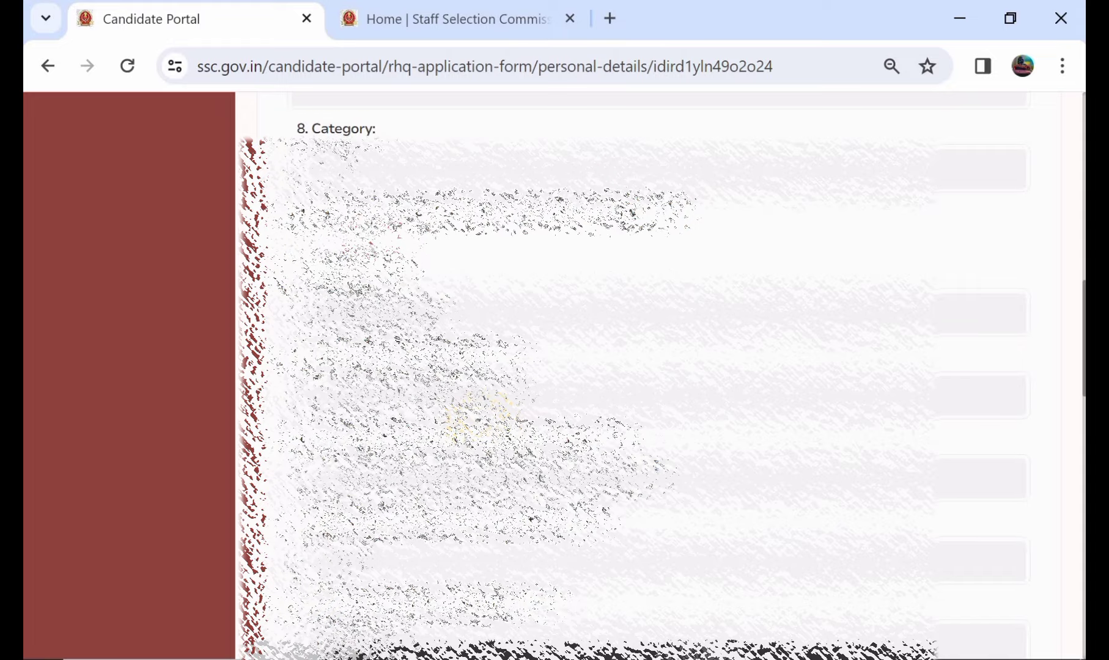
scroll(482, 418, down, 10)
scroll(485, 422, down, 10)
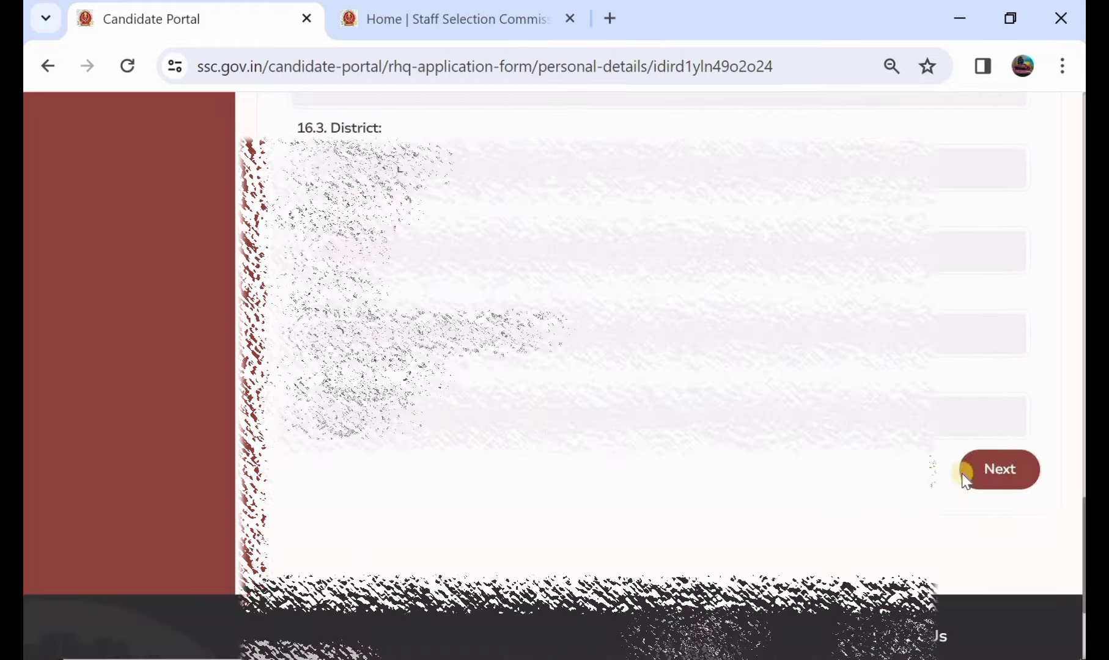
click(994, 480)
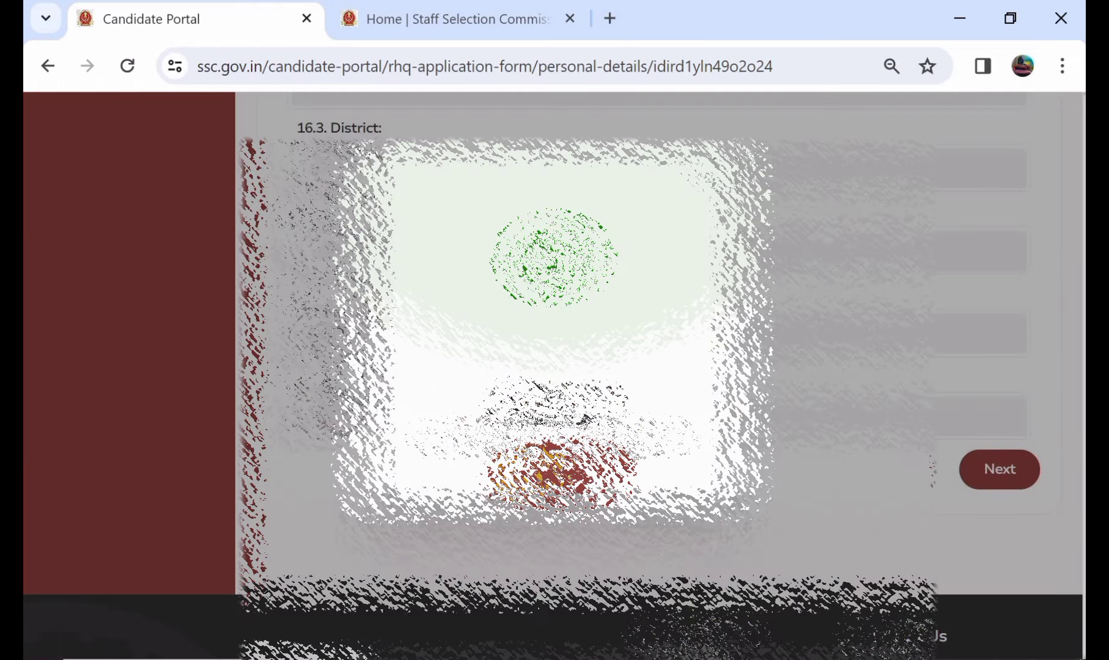
click(533, 476)
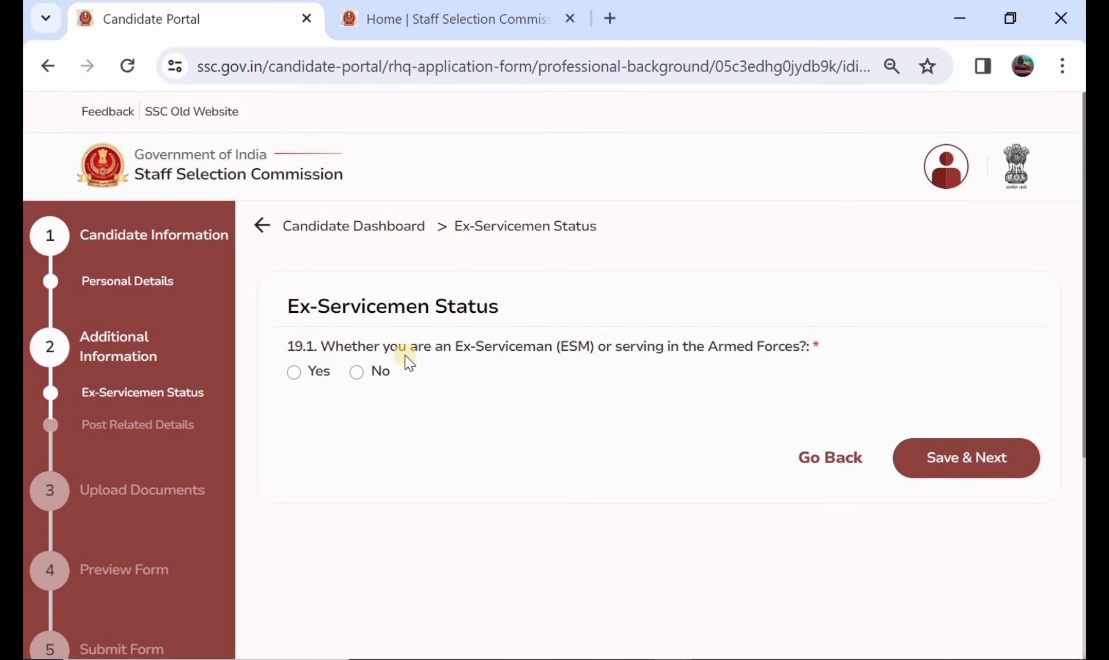
Step: Answer No to being an Ex-Serviceman or serving in the Armed Forces, and save the Ex-Servicemen Status section
click(294, 371)
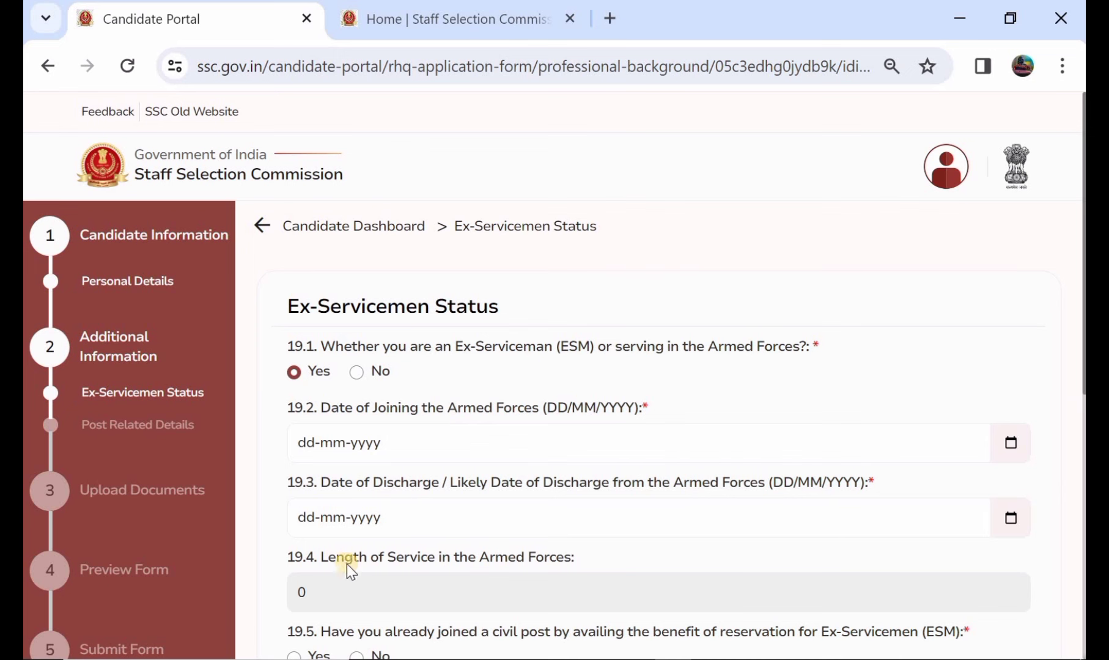
click(357, 373)
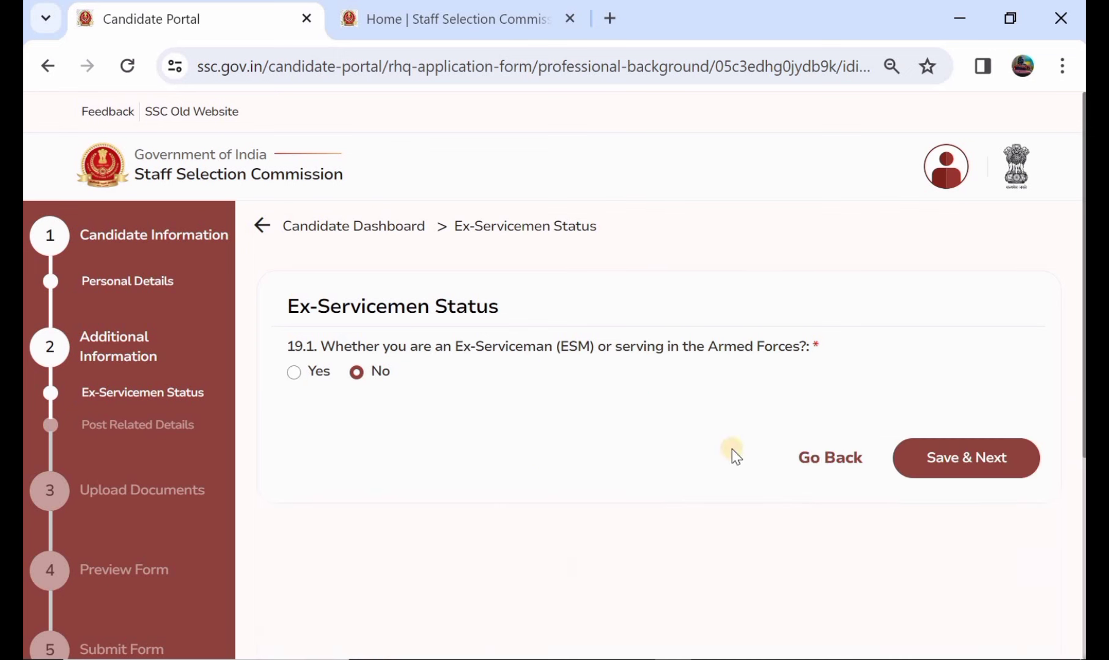
click(993, 442)
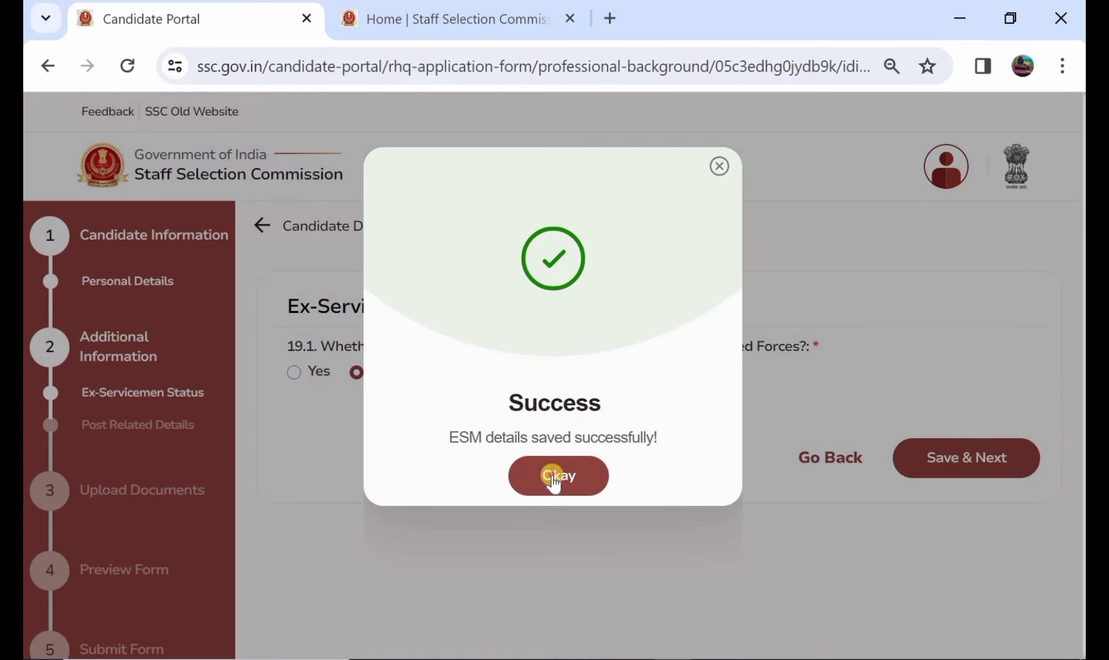
click(553, 477)
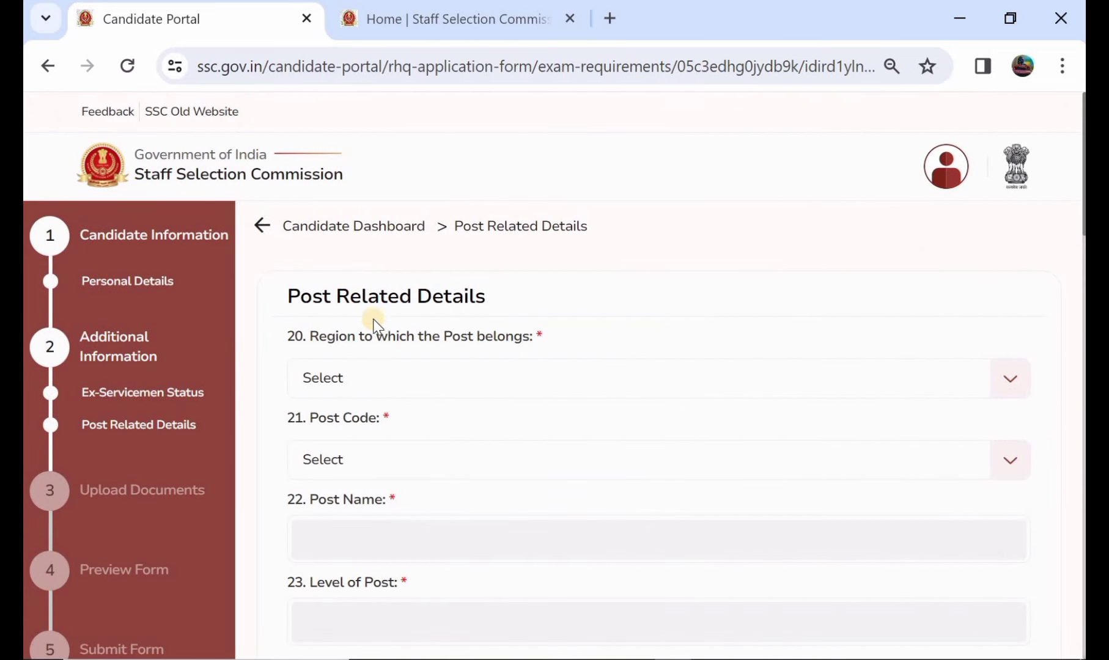
Step: Set the region to which the post belongs to Southern Region (SR)
click(400, 382)
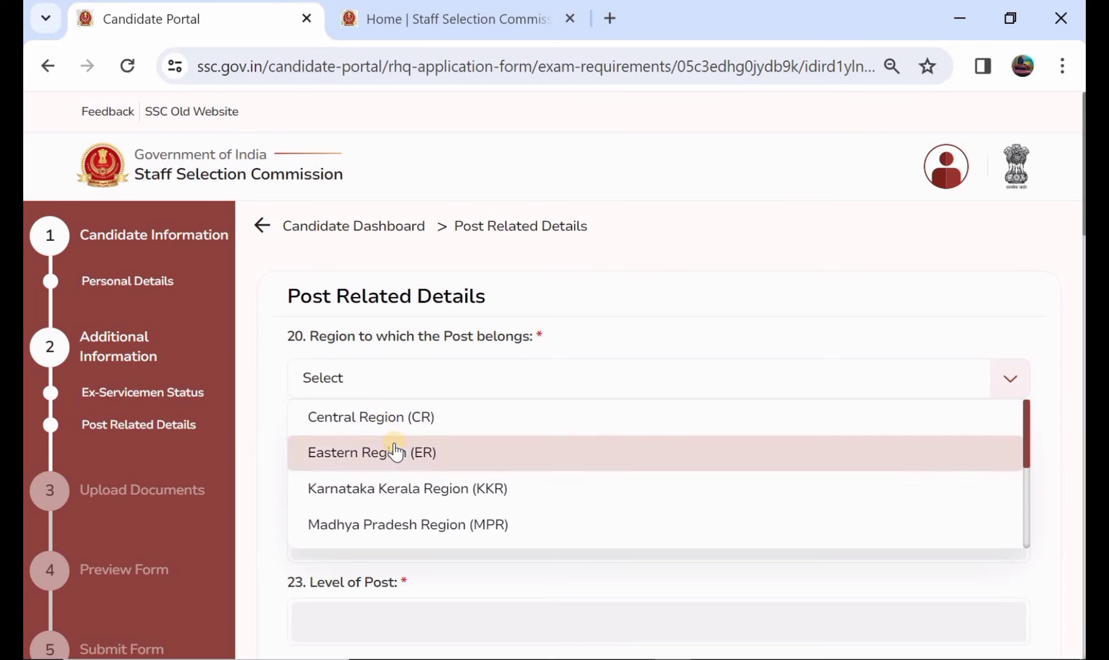
scroll(391, 451, down, 1)
scroll(392, 451, down, 2)
scroll(392, 451, down, 2)
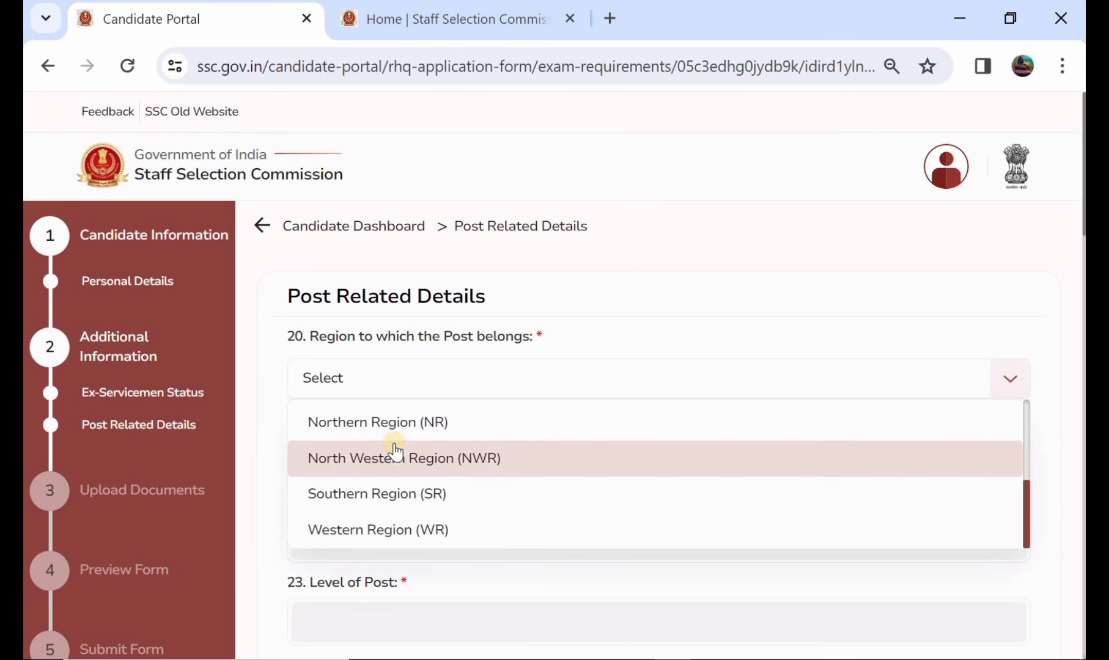
click(403, 494)
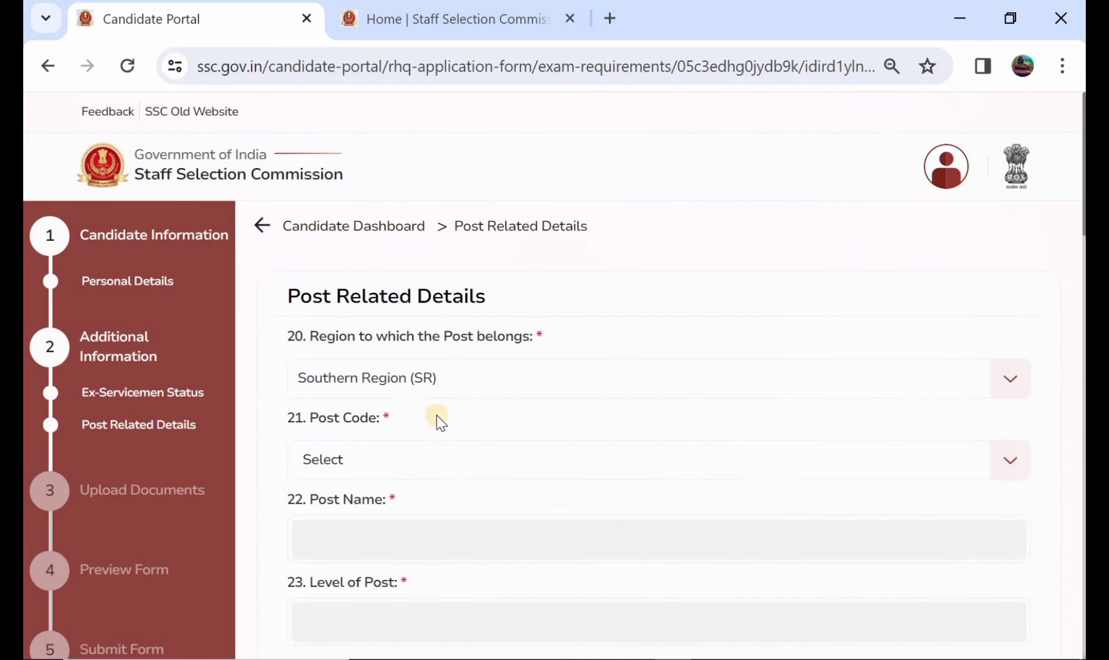
Step: Choose SR10124 as the post code
click(485, 468)
scroll(423, 556, down, 1)
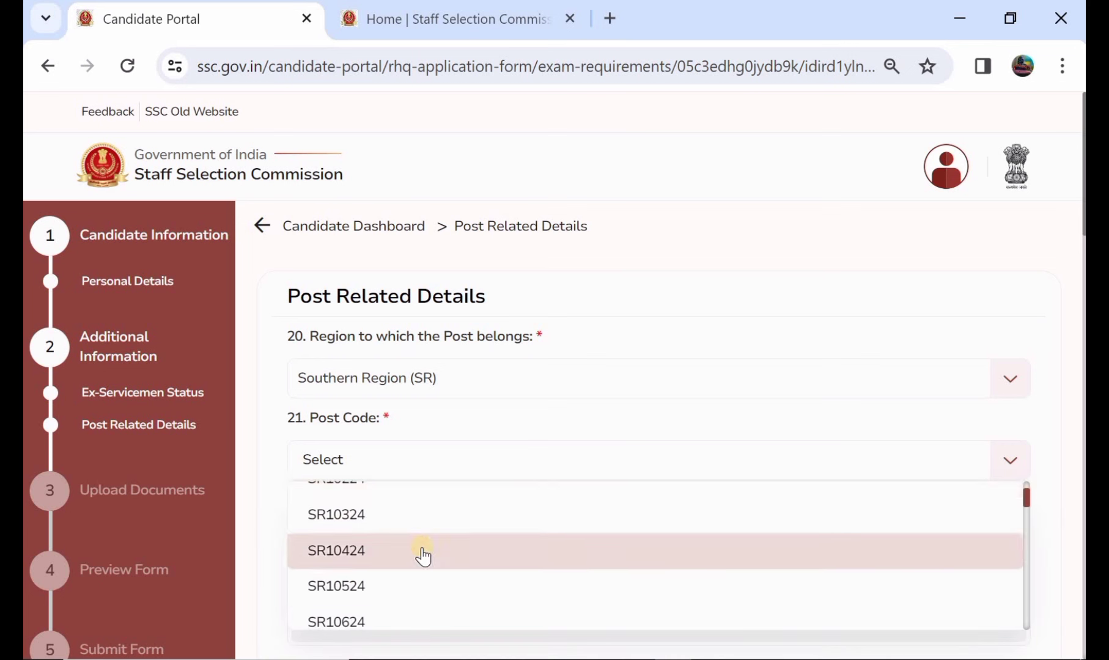
scroll(423, 555, down, 2)
scroll(423, 555, up, 3)
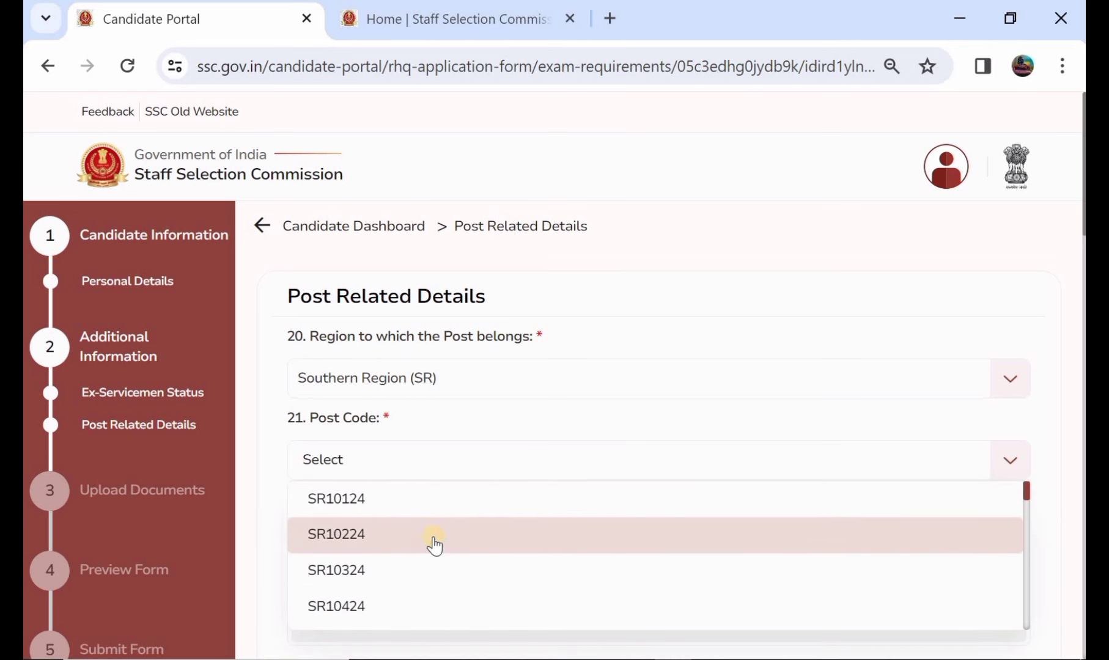
click(486, 501)
Step: Set the highest educational qualification to Post Graduation and accept the declaration on the post related requirements
scroll(352, 560, down, 1)
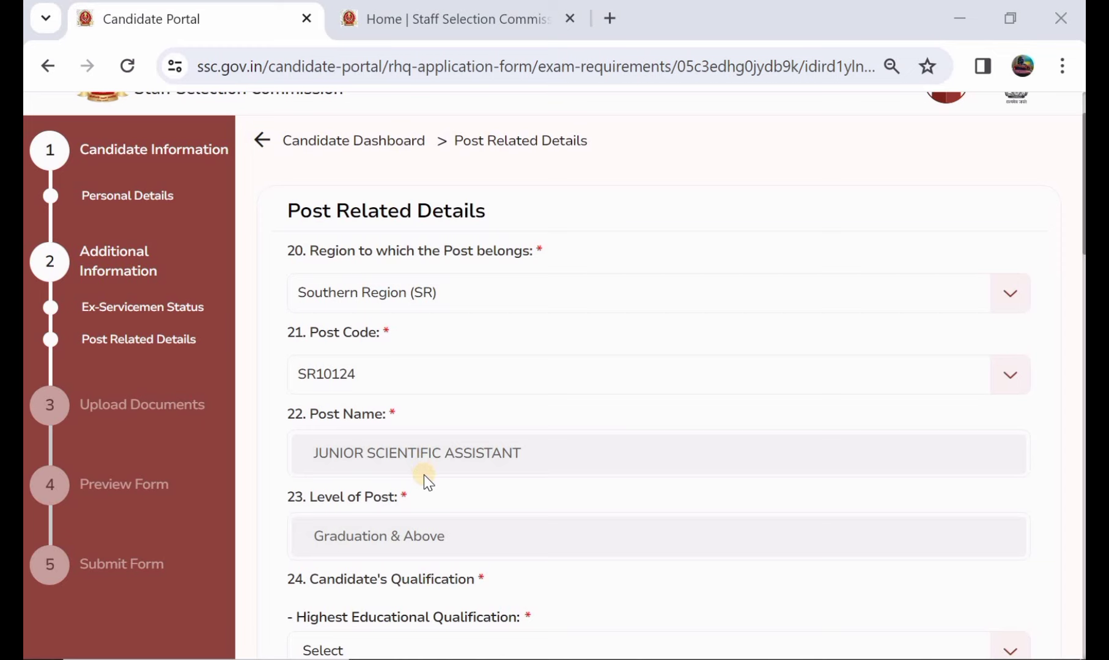
scroll(424, 475, down, 2)
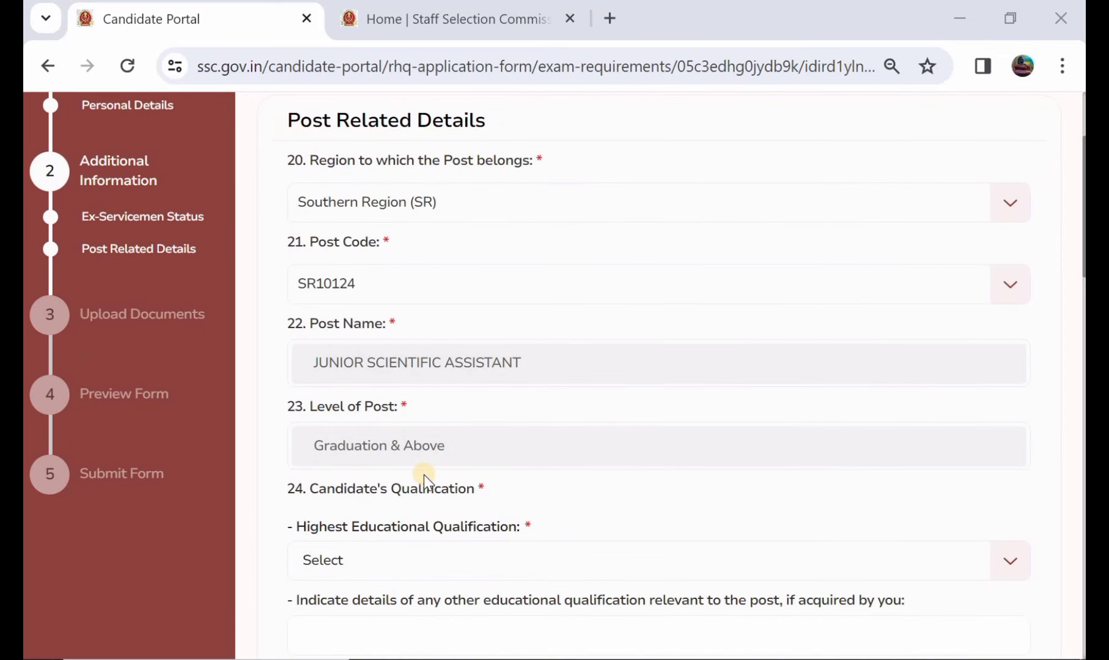
scroll(423, 475, down, 2)
click(426, 483)
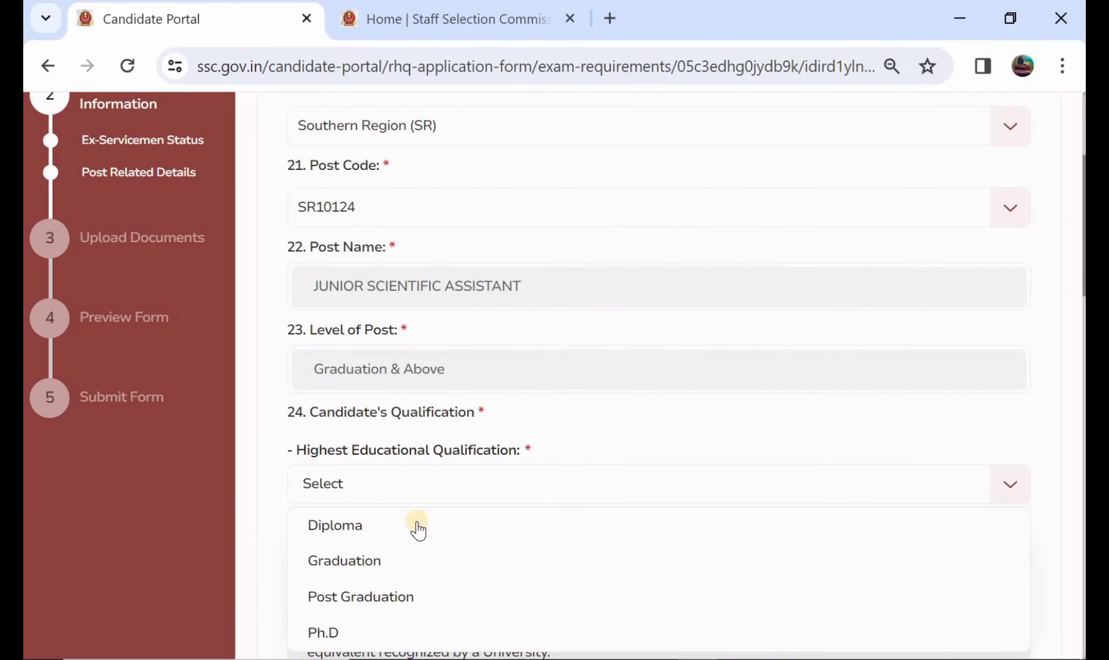
click(419, 595)
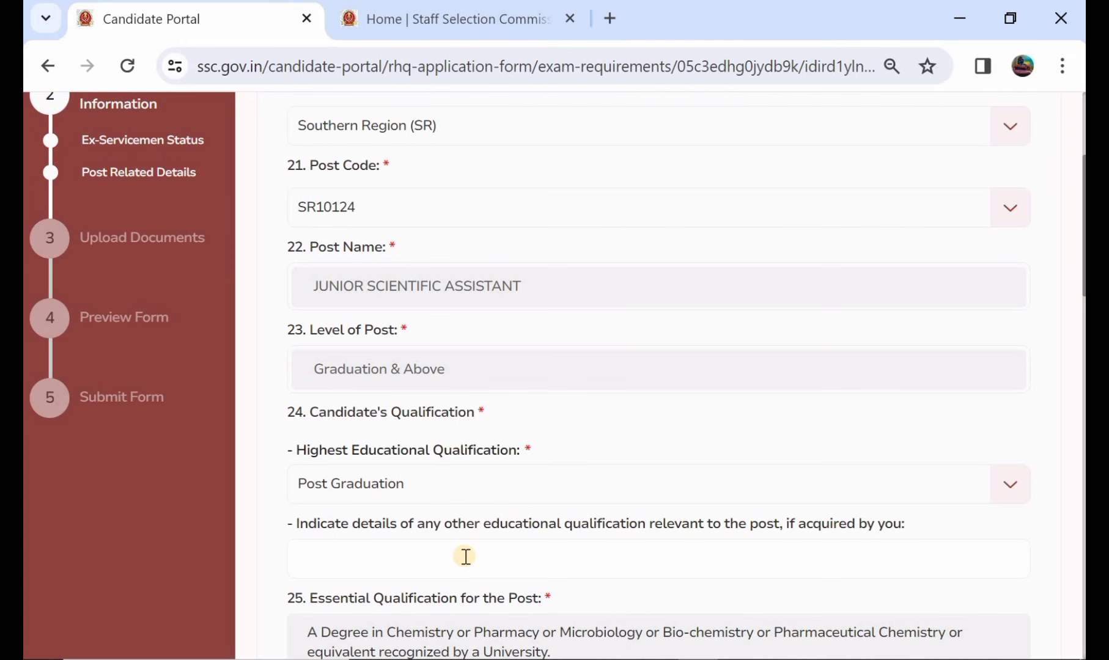
scroll(466, 556, down, 1)
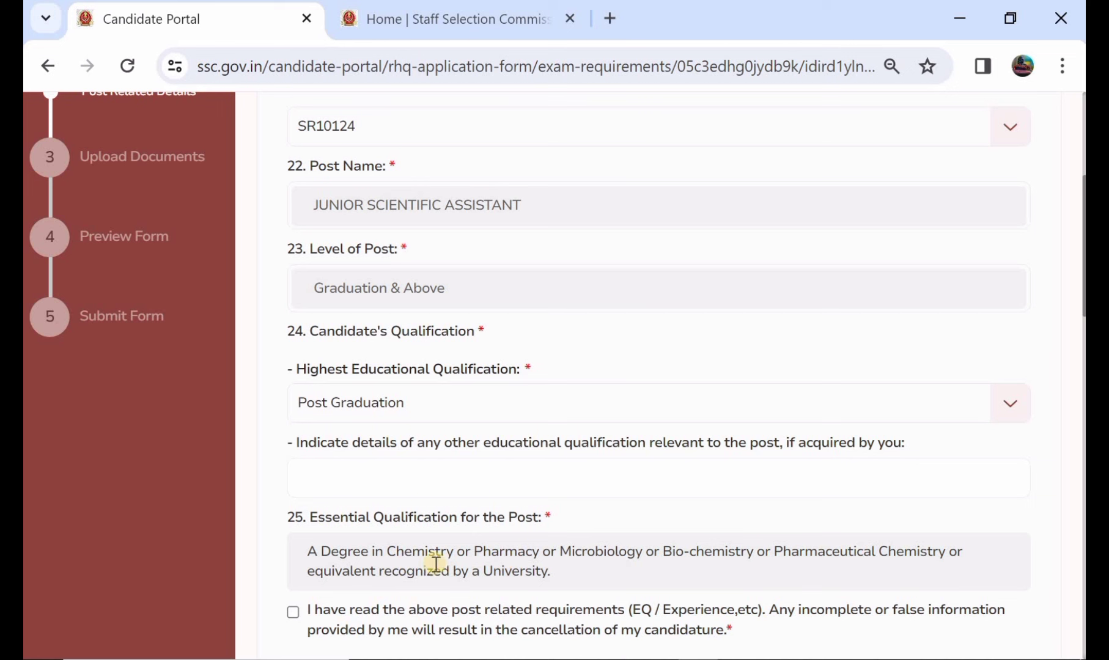
scroll(432, 563, down, 1)
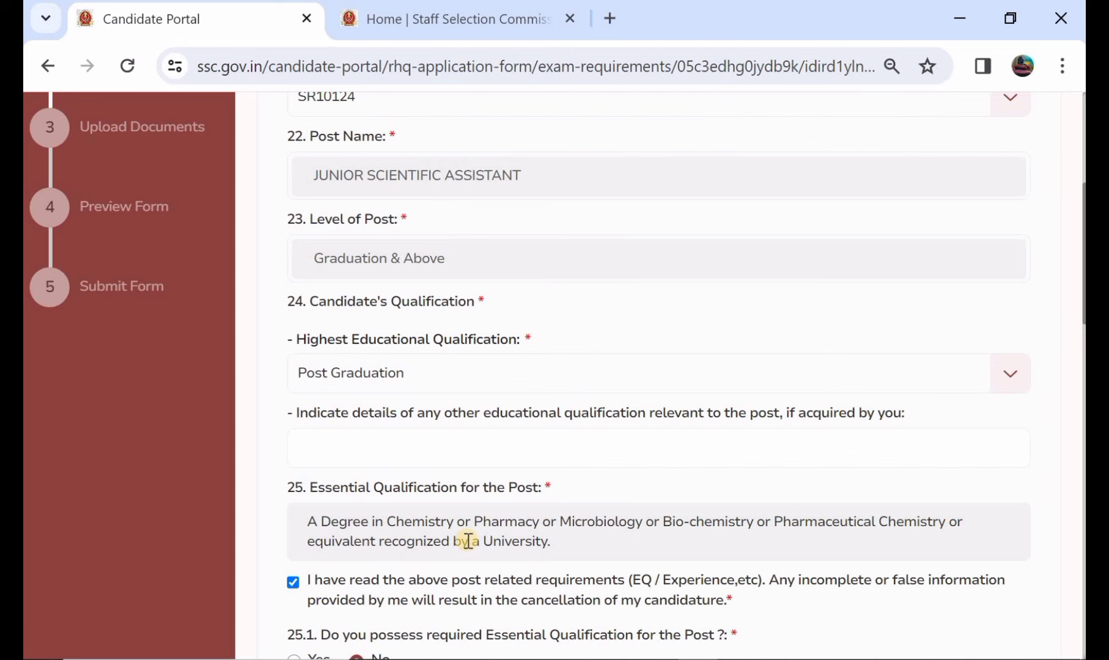
Step: Change the post code to SR10624 for the Lower Division Clerk post
scroll(467, 541, up, 1)
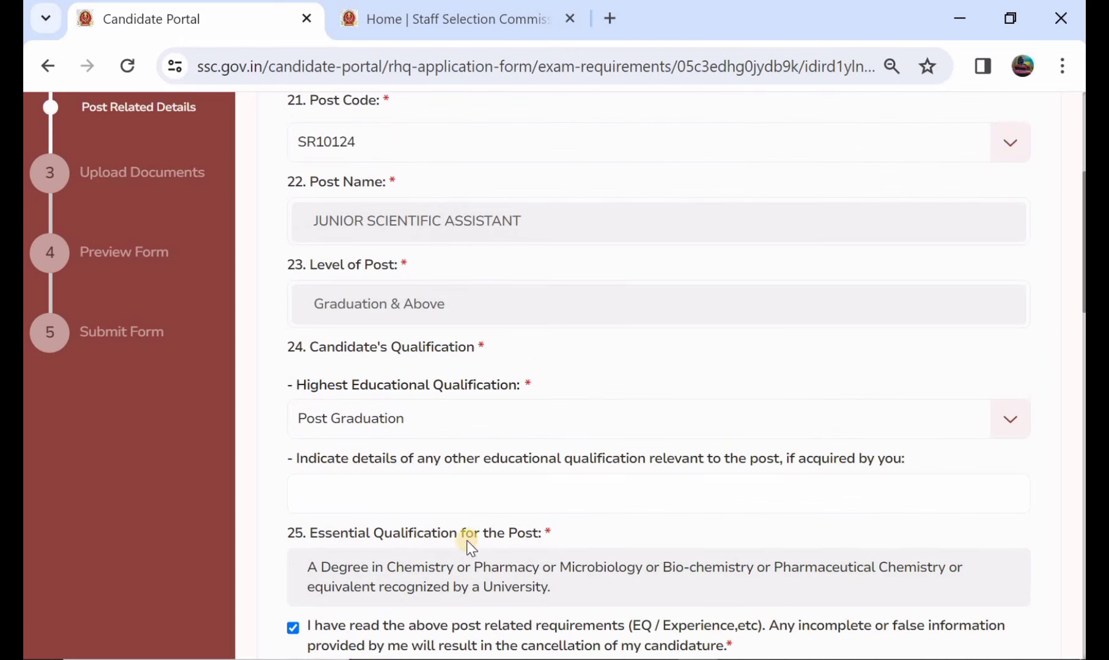
click(382, 145)
scroll(384, 242, down, 1)
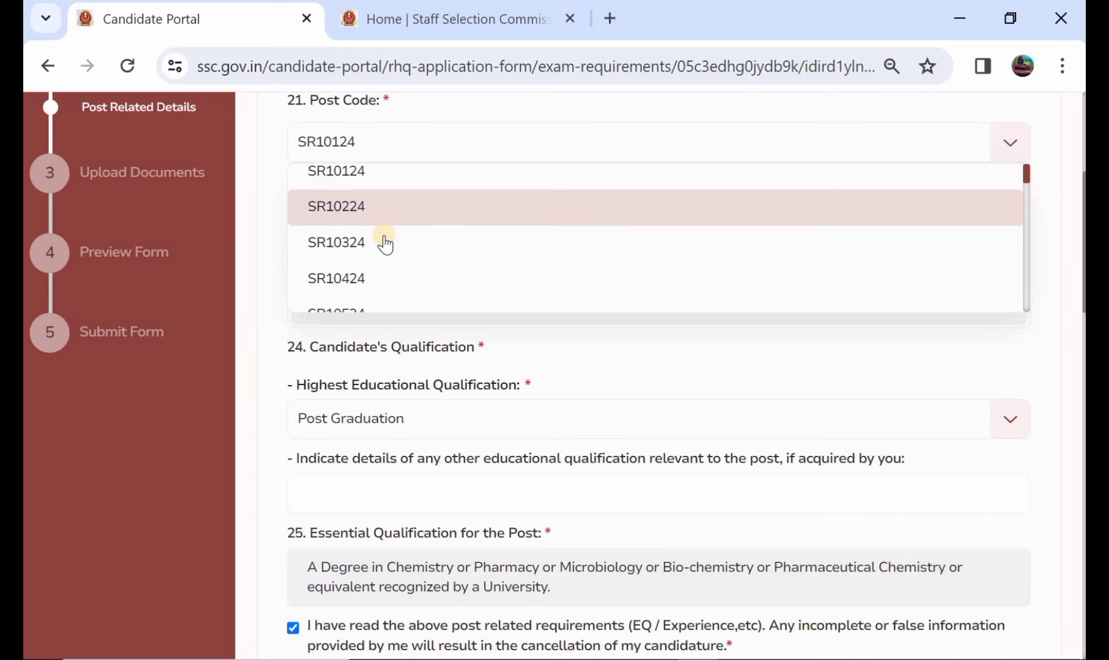
scroll(386, 245, down, 1)
click(405, 277)
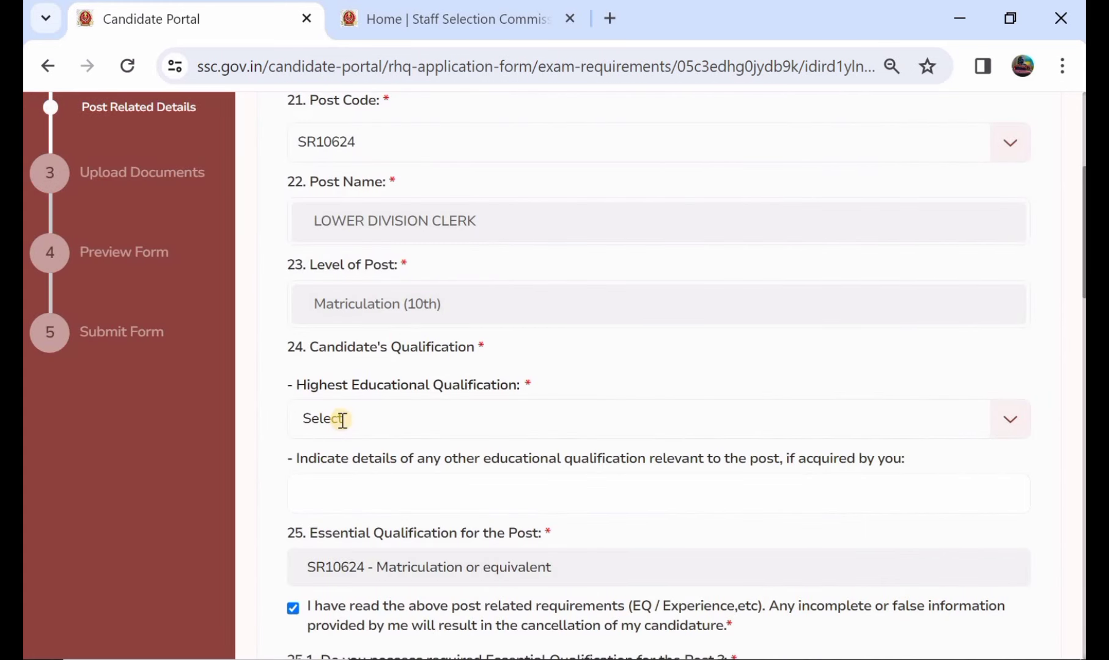
Step: Set the highest educational qualification to Higher Secondary (10+2)
click(343, 420)
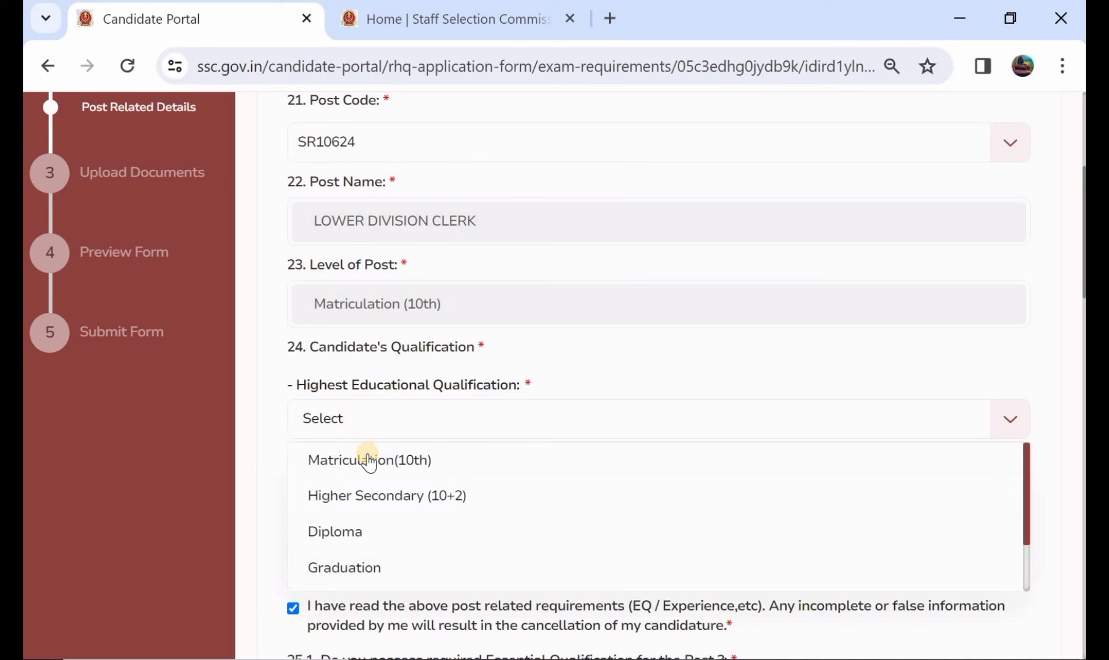
click(399, 494)
scroll(438, 463, down, 1)
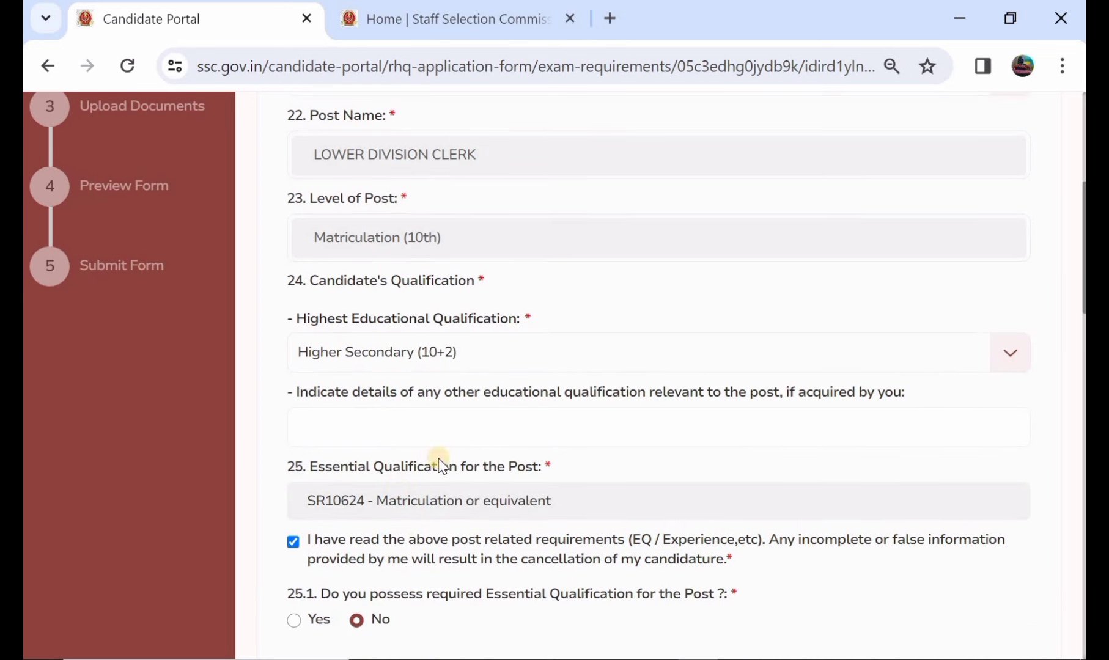
Step: Answer Yes to possessing the required essential qualification for the post in question 25.1
scroll(422, 391, up, 1)
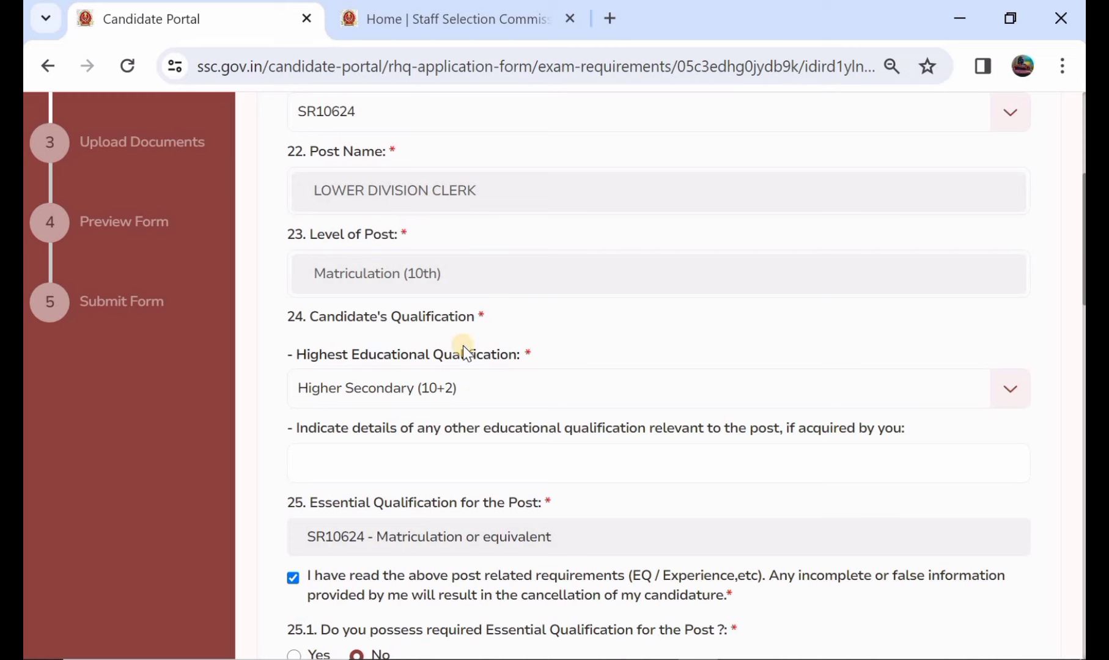
scroll(477, 398, down, 1)
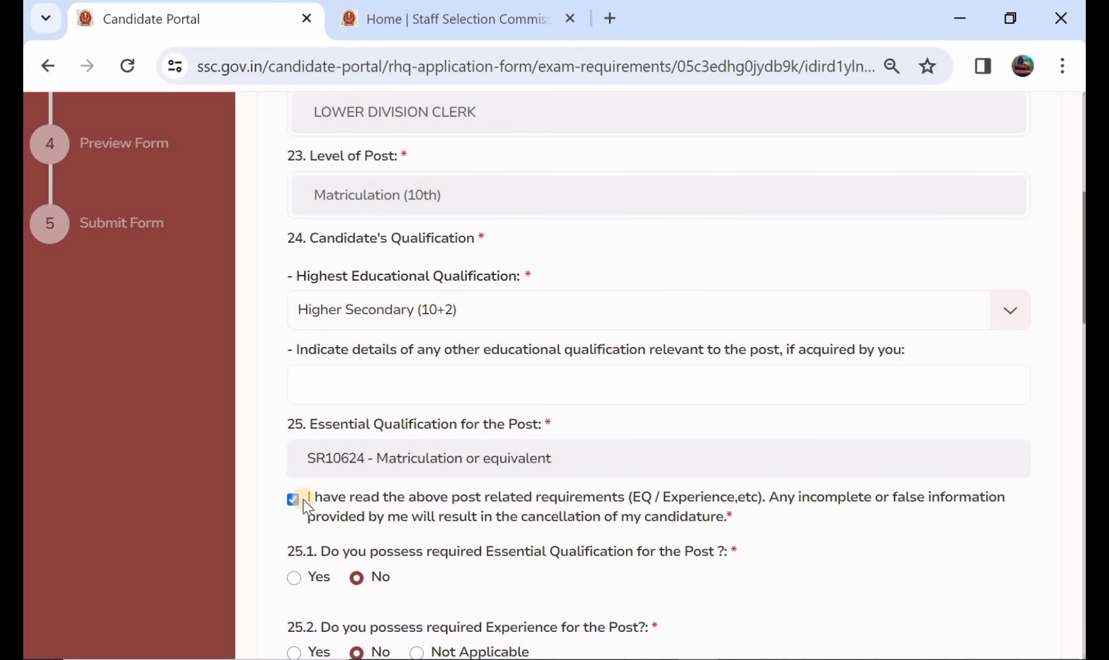
scroll(306, 506, down, 1)
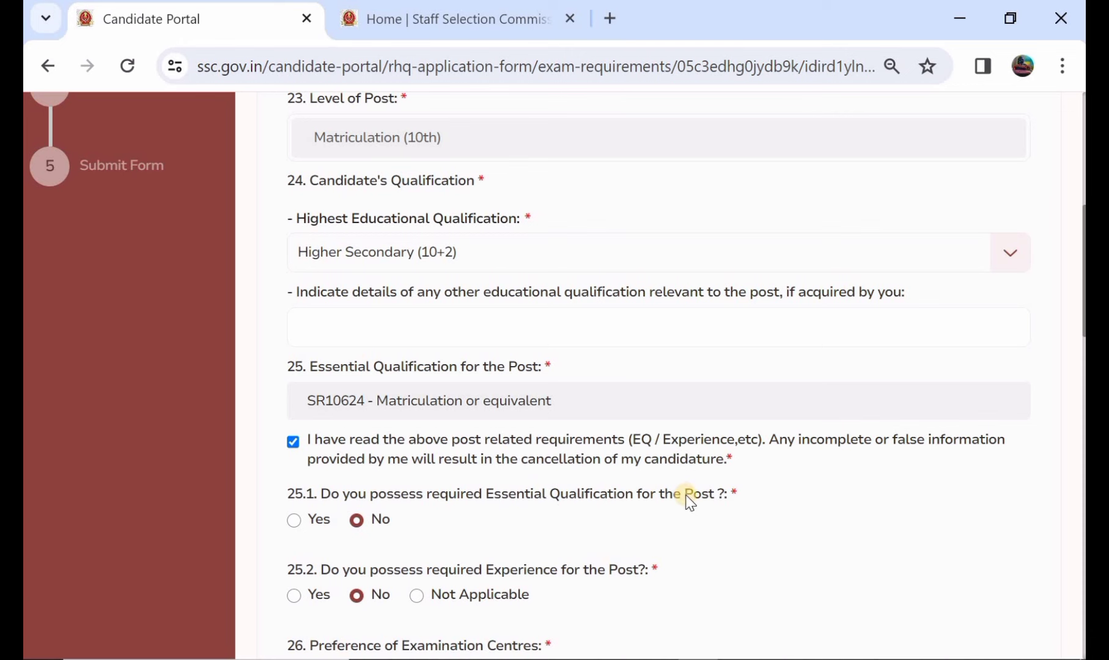
scroll(454, 489, up, 1)
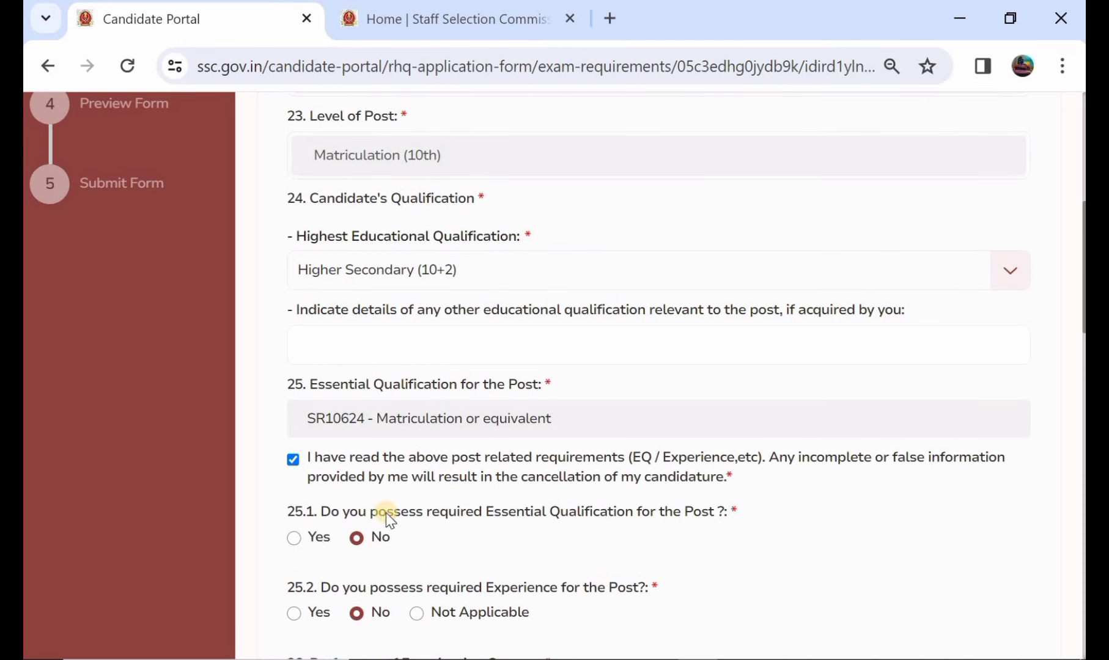
click(296, 539)
Step: Choose SR-Kurnool (8003) as the first examination centre preference
scroll(360, 550, down, 1)
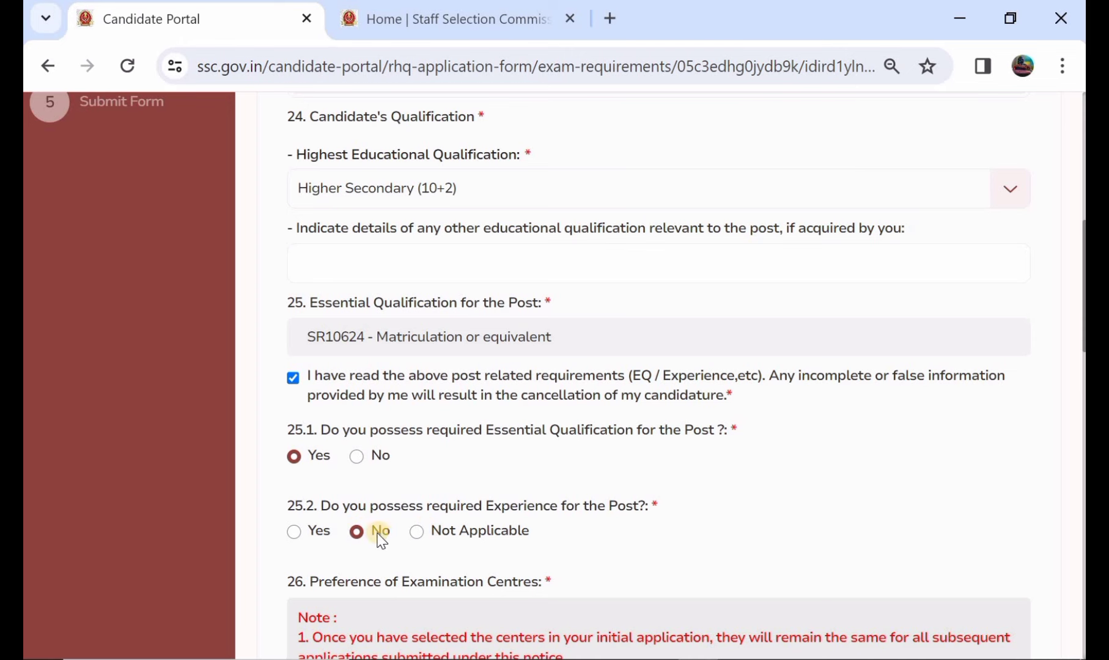
scroll(433, 541, down, 2)
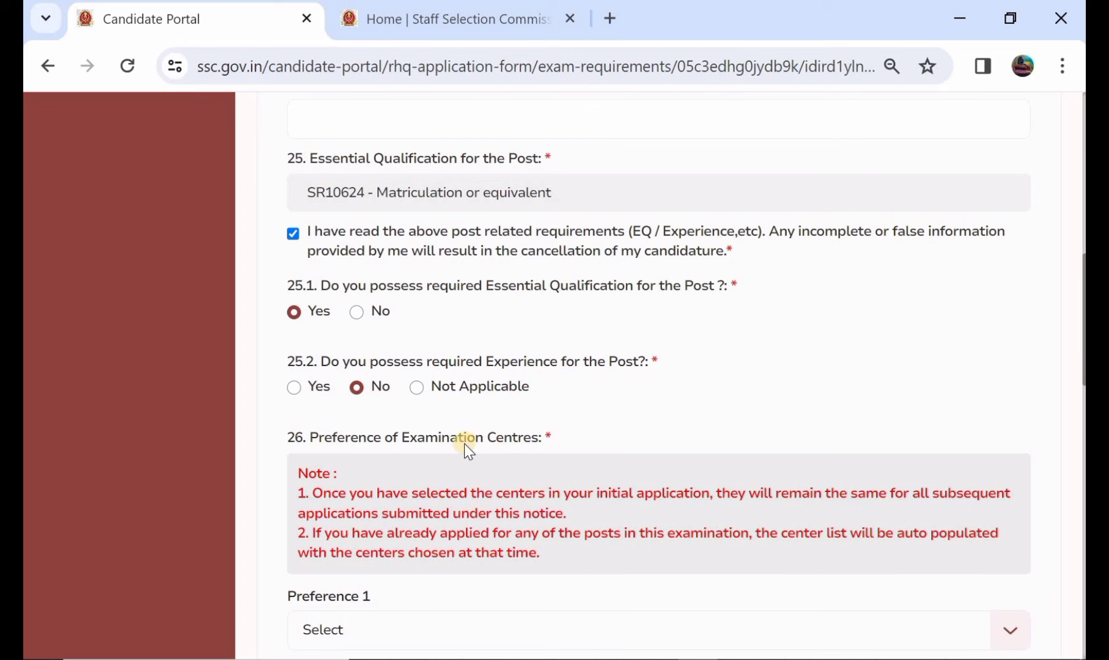
scroll(459, 498, down, 1)
scroll(458, 498, down, 2)
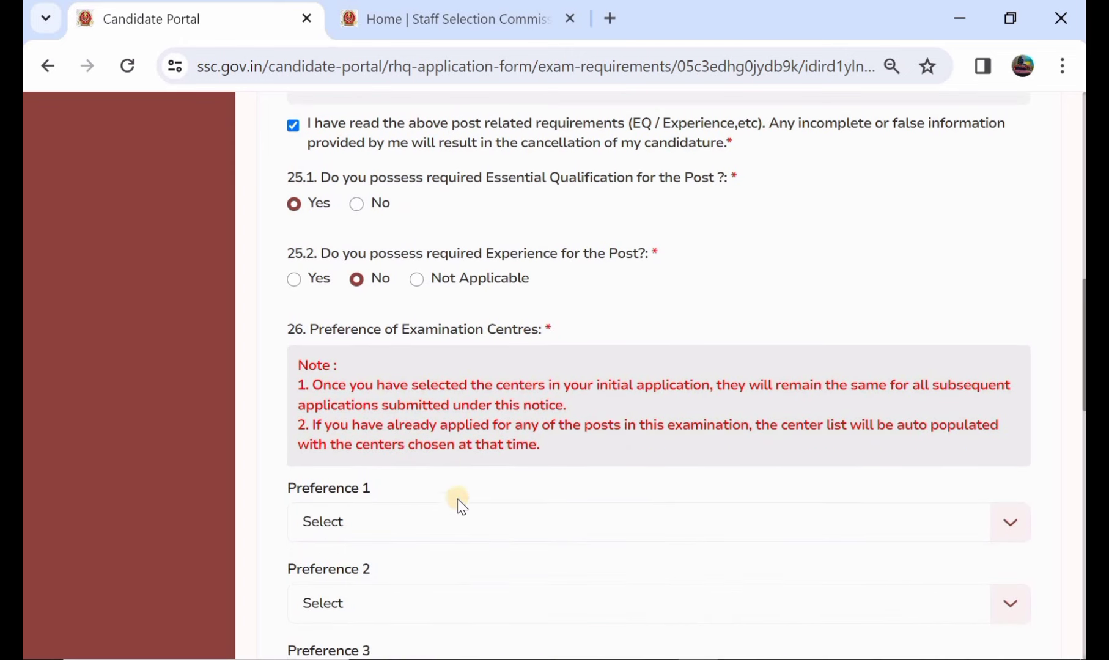
click(366, 526)
scroll(367, 526, down, 4)
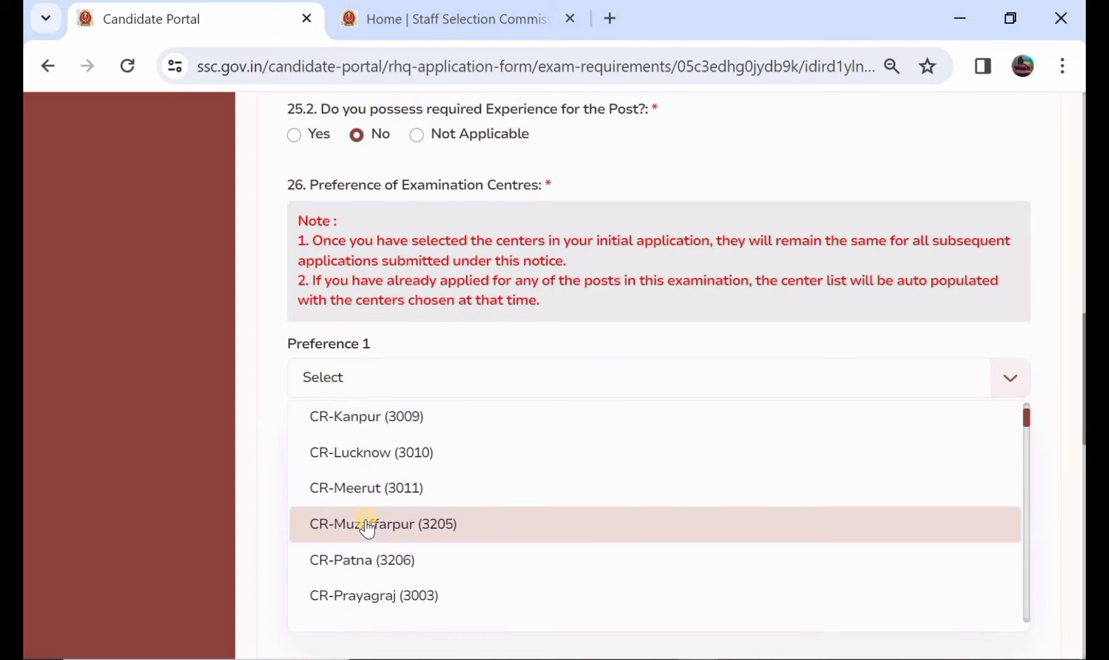
scroll(367, 528, down, 18)
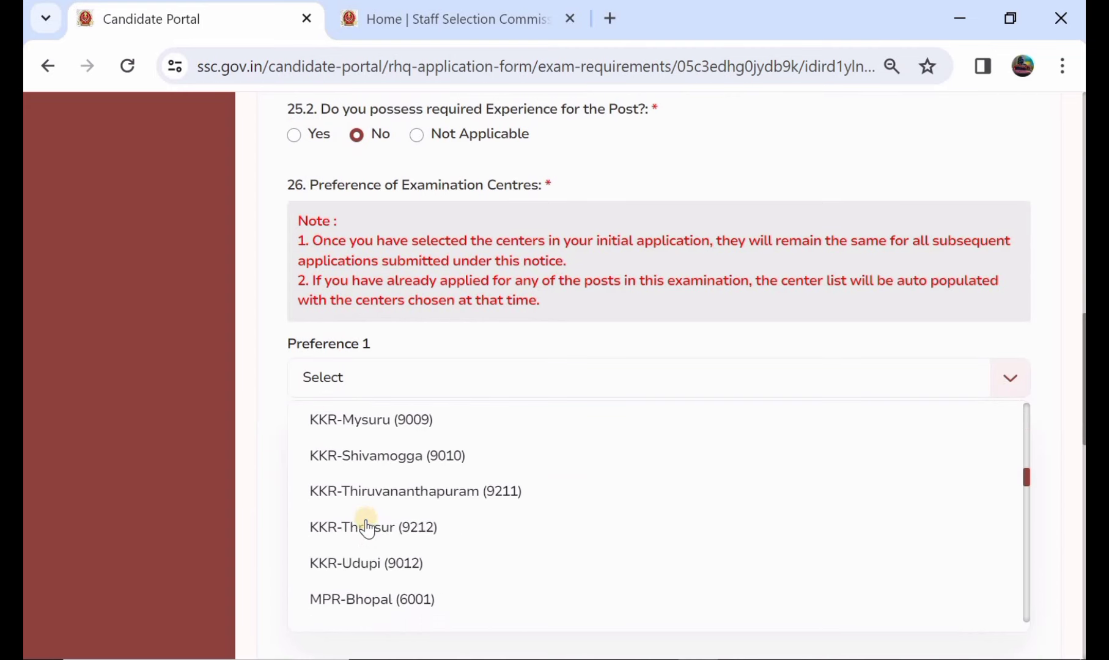
scroll(367, 528, down, 15)
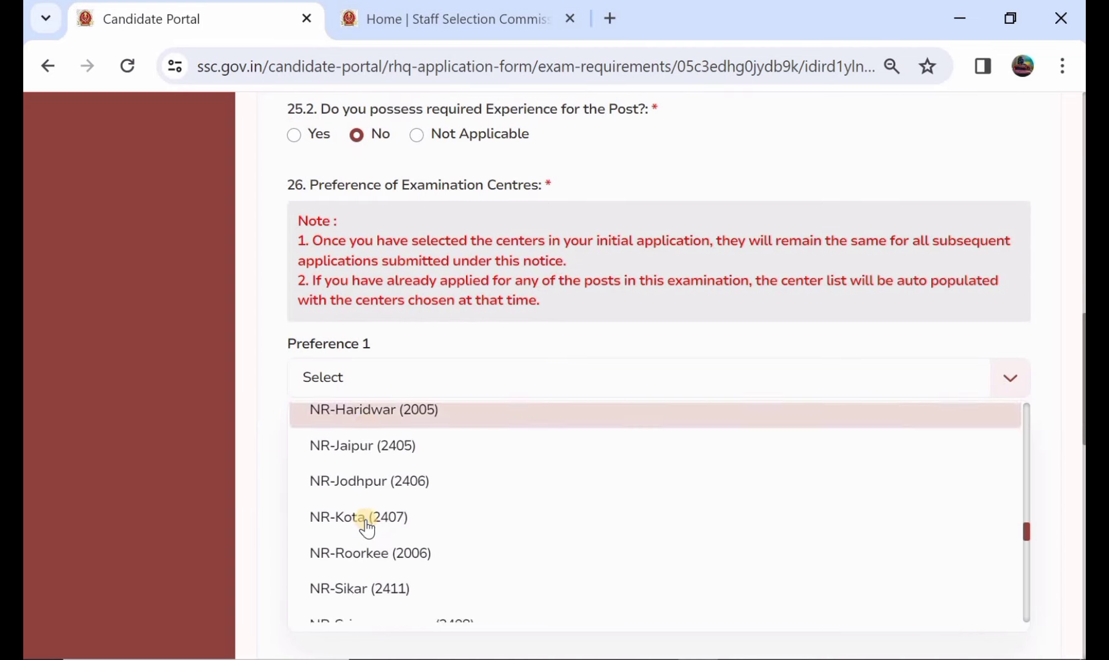
scroll(367, 527, down, 20)
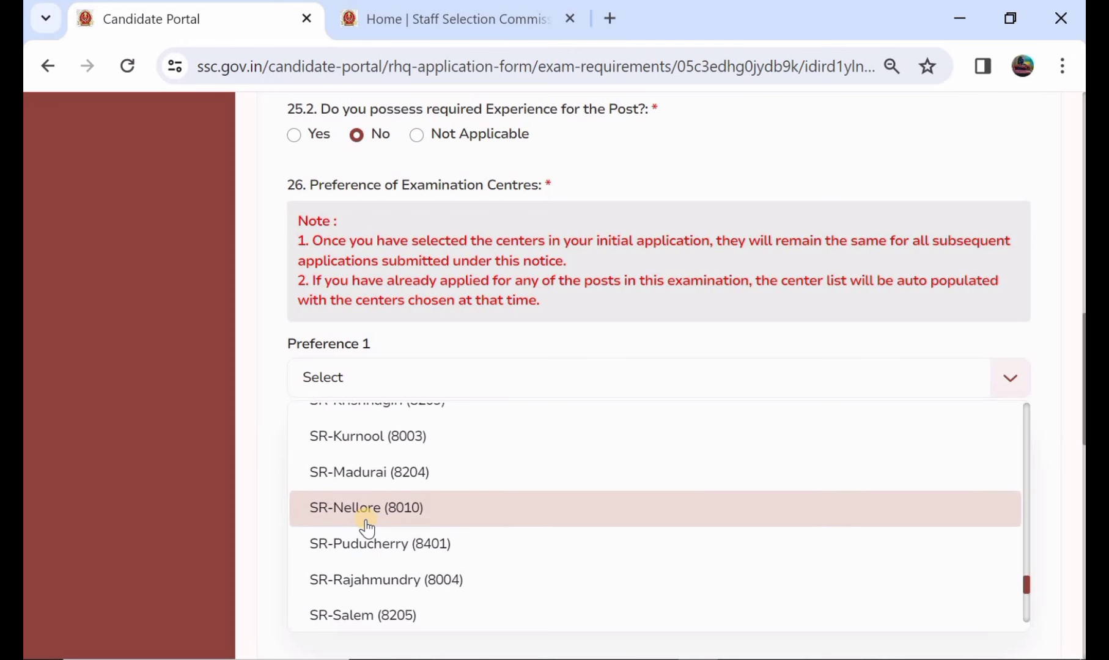
scroll(367, 527, up, 2)
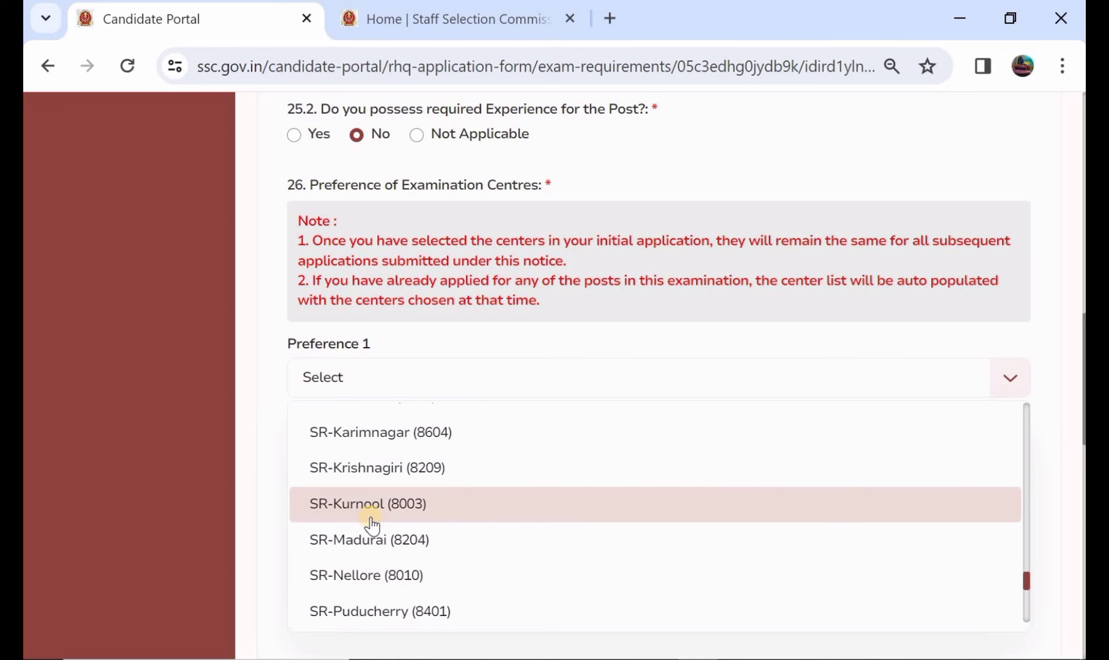
click(374, 514)
Step: Choose SR-Coimbatore (8202) as the second and SR-Chirala (8011) as the third examination centre preference
scroll(421, 446, down, 1)
click(421, 439)
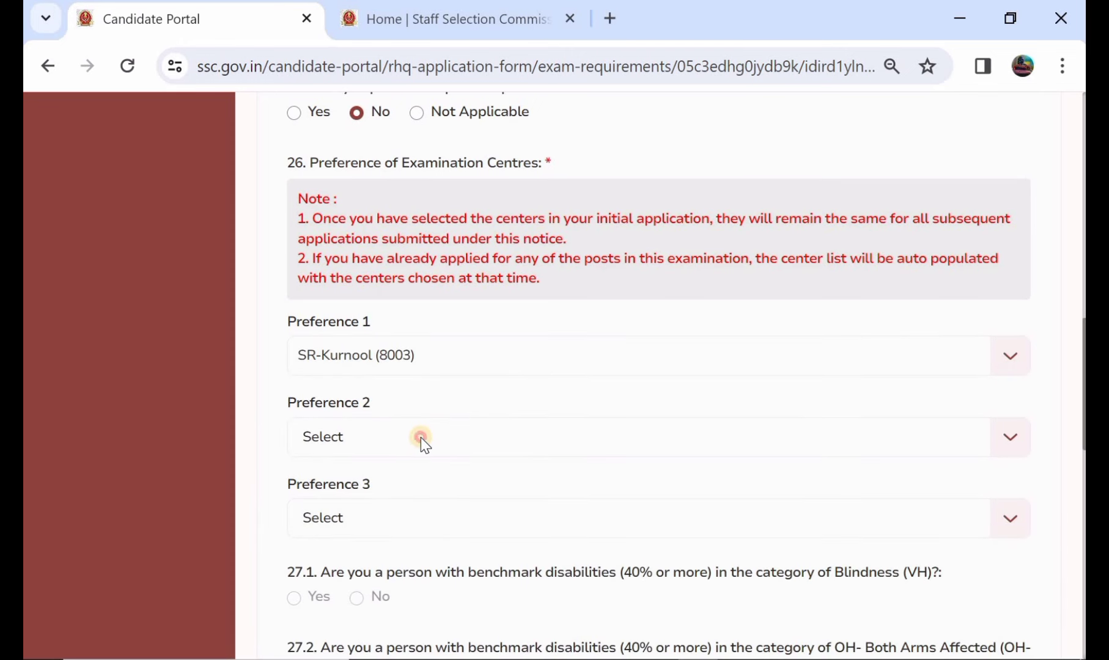
click(414, 556)
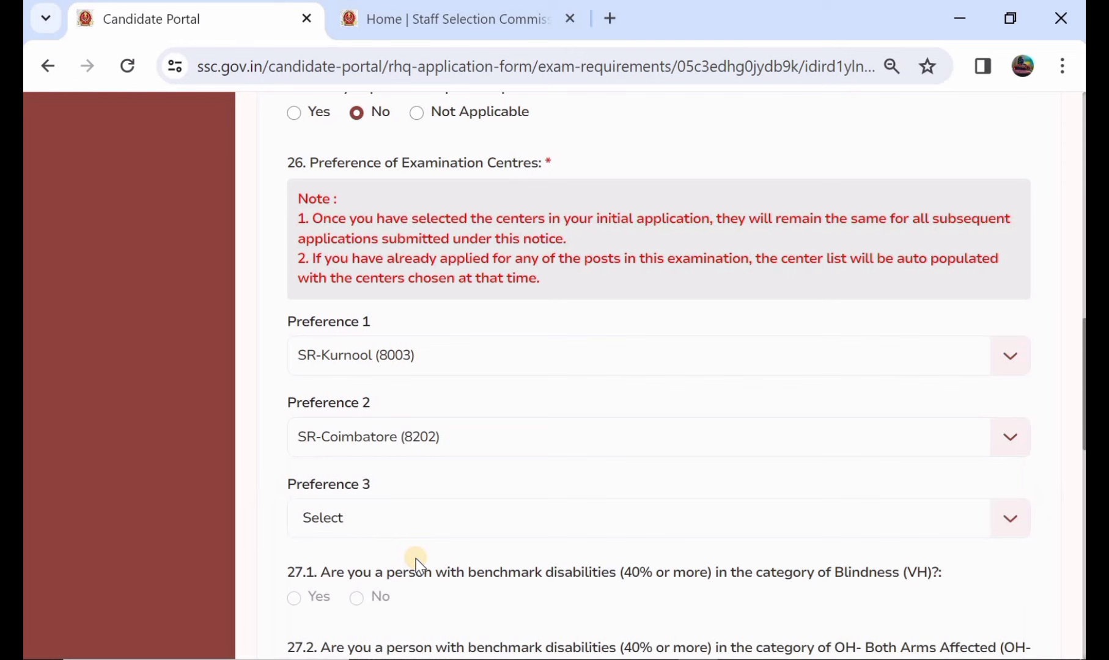
click(453, 541)
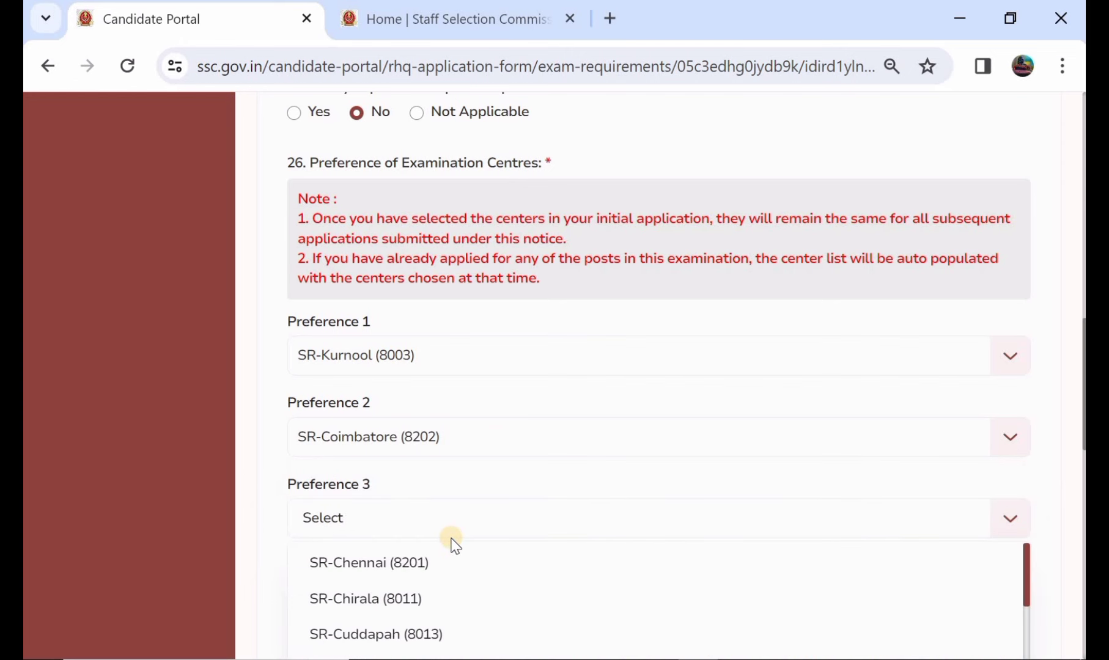
click(438, 616)
Step: Answer No to having a physical limitation to write and No to seeking age relaxation
scroll(434, 611, down, 1)
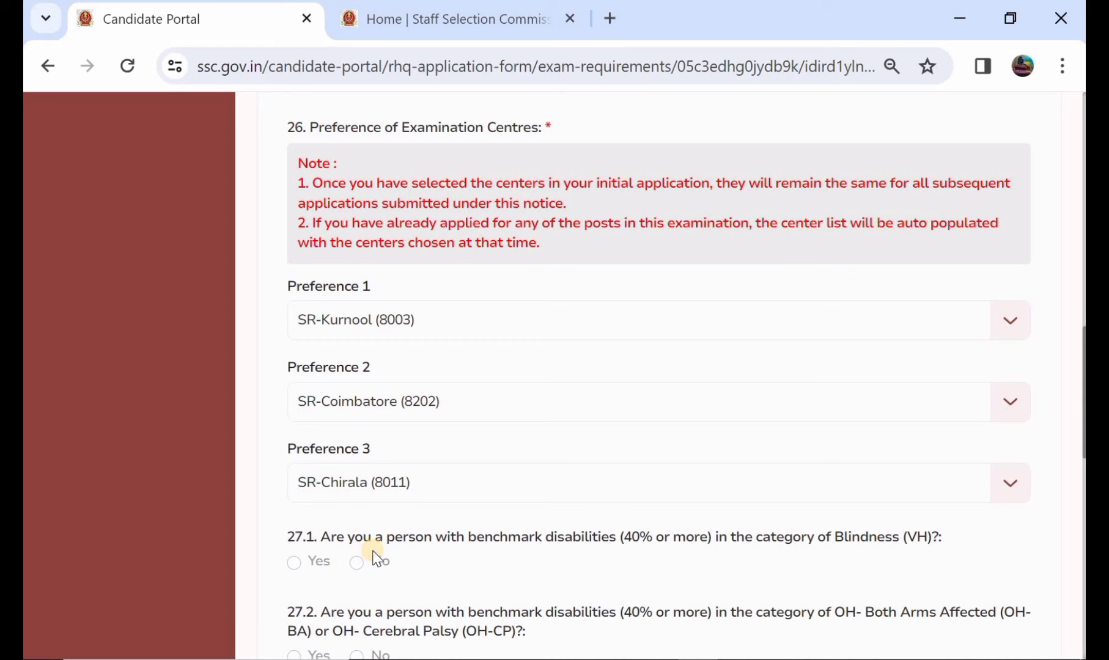
scroll(391, 542, down, 1)
scroll(423, 514, down, 2)
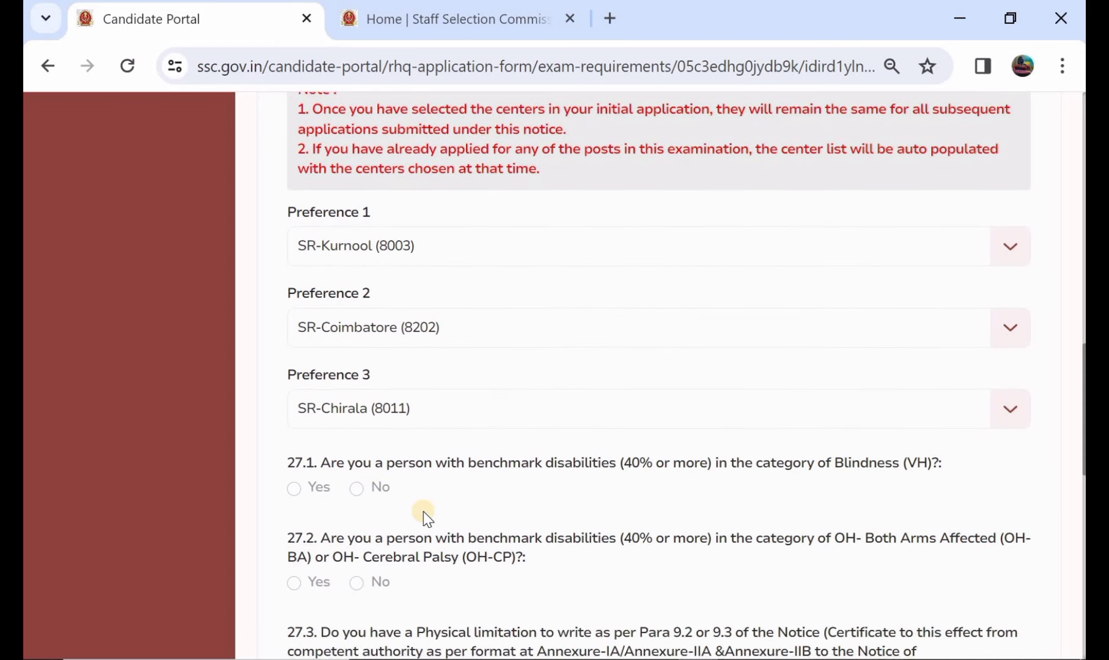
scroll(423, 516, down, 2)
scroll(360, 499, down, 2)
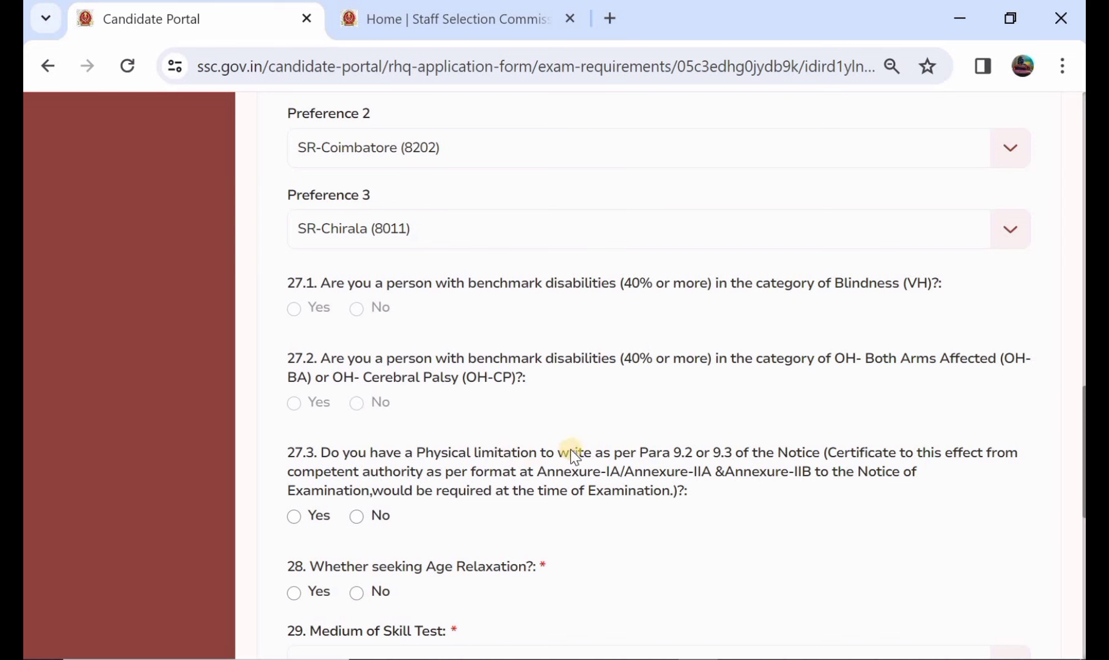
click(356, 516)
scroll(453, 499, down, 2)
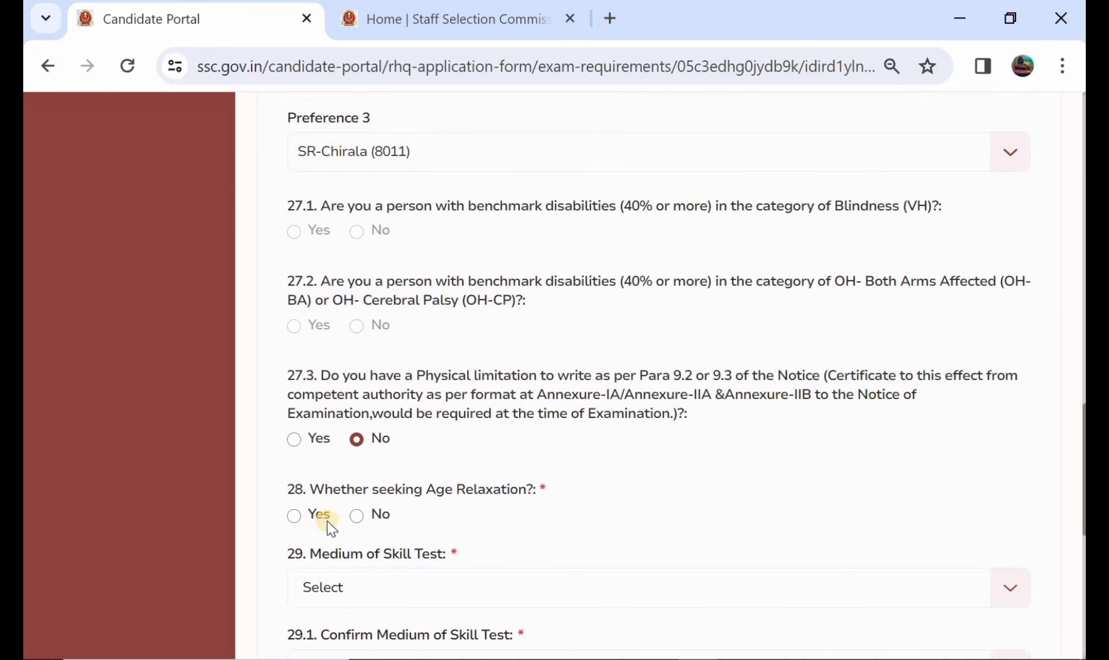
click(358, 516)
Step: Set the medium of the skill test to English and confirm the same medium in question 29.1
scroll(360, 520, down, 1)
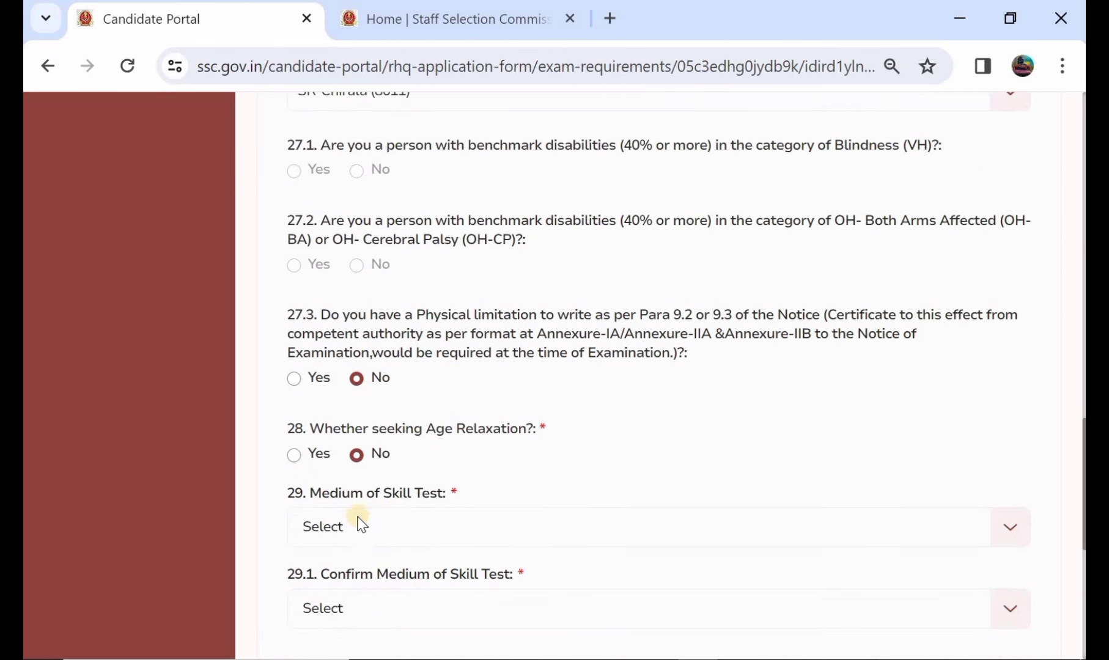
click(420, 524)
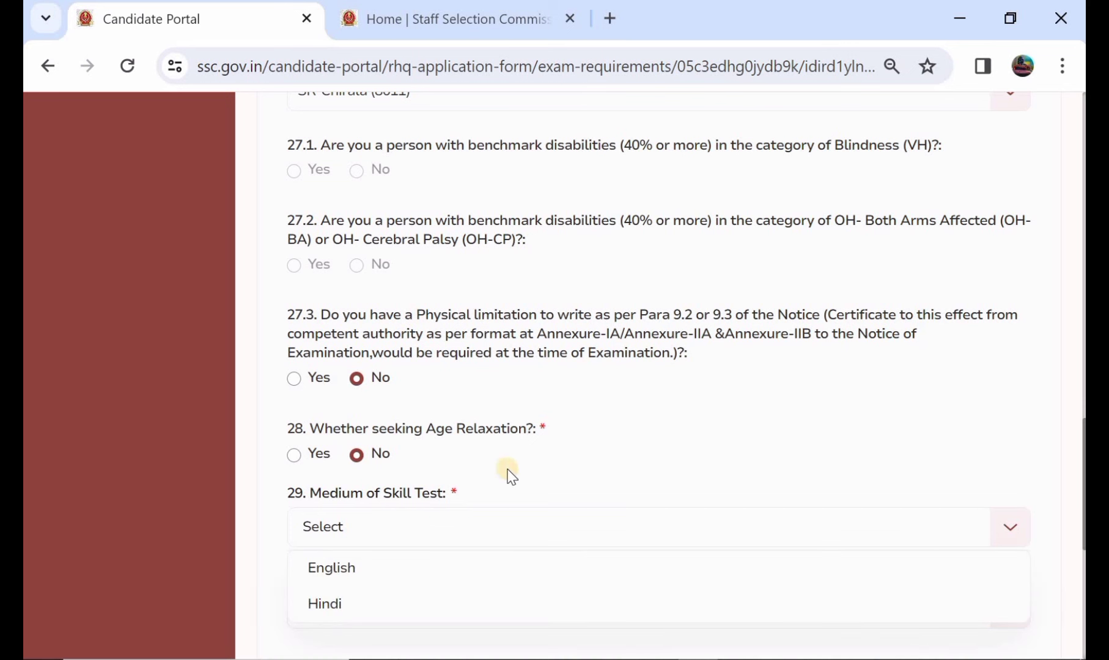
click(394, 572)
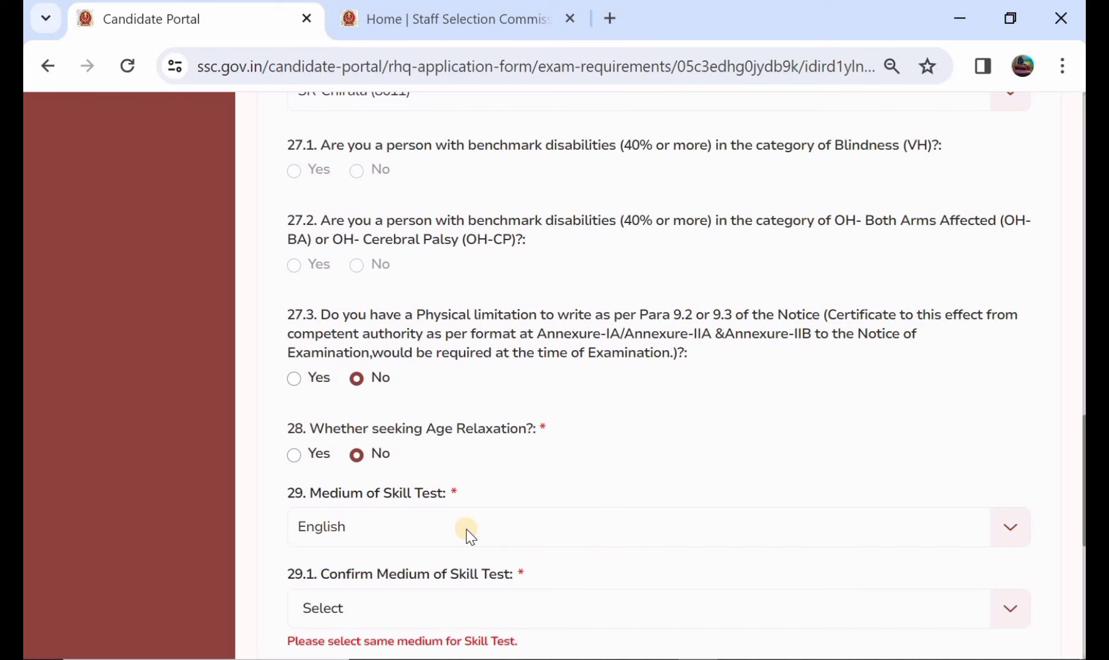
scroll(470, 536, down, 1)
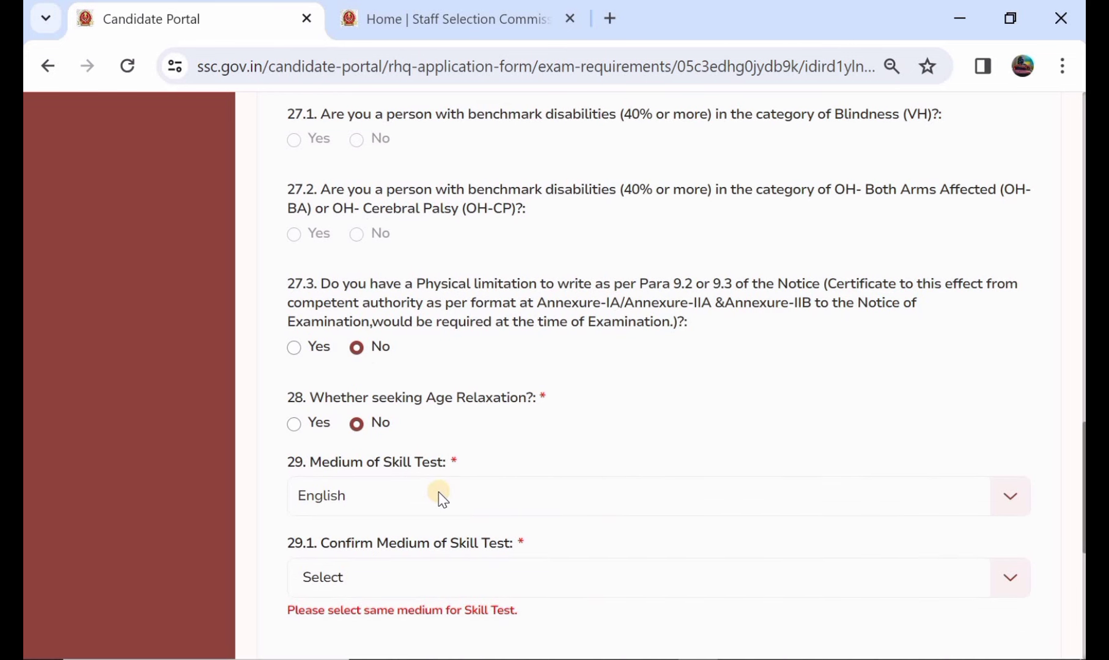
scroll(439, 495, down, 1)
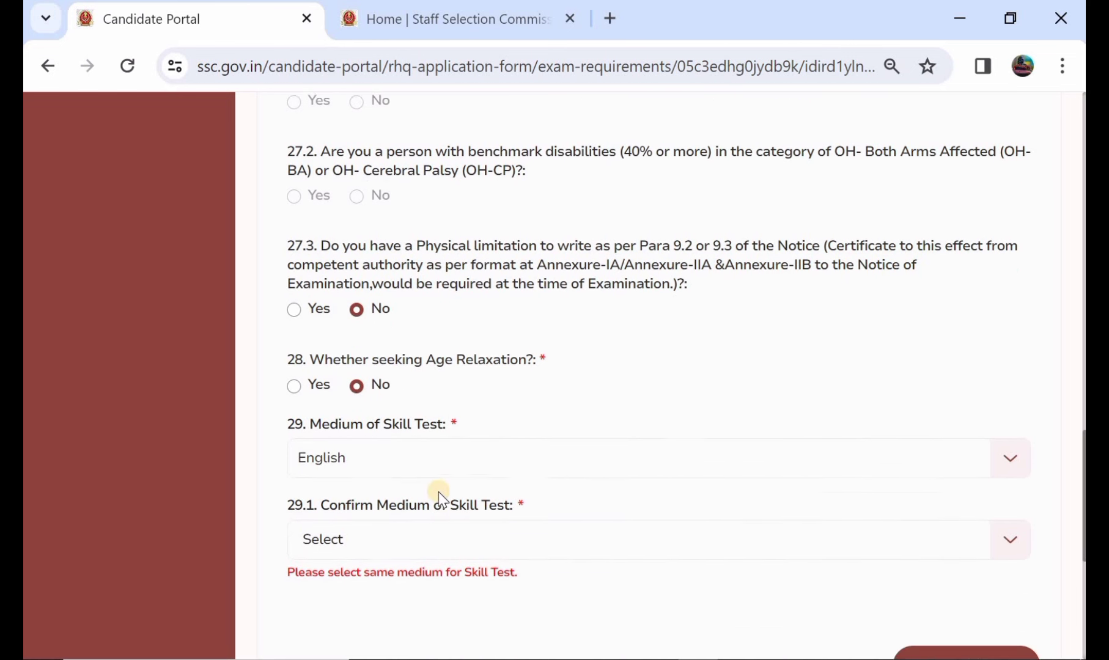
click(453, 535)
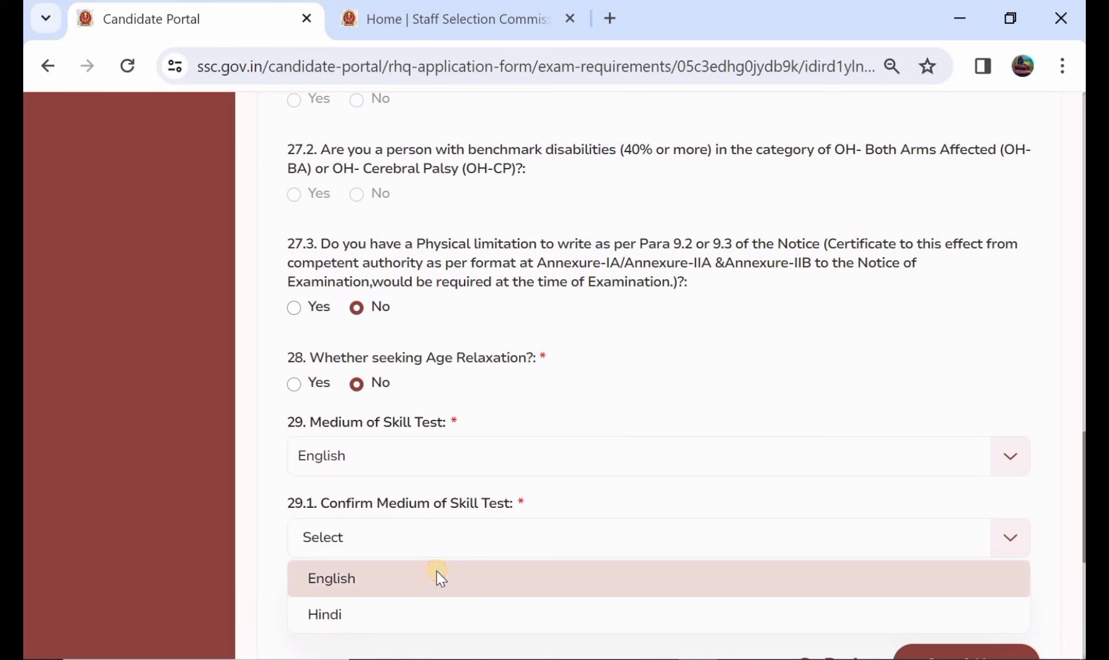
click(437, 572)
Step: Check the completed answers, then save the post related details and proceed to the document upload stage
scroll(571, 474, up, 2)
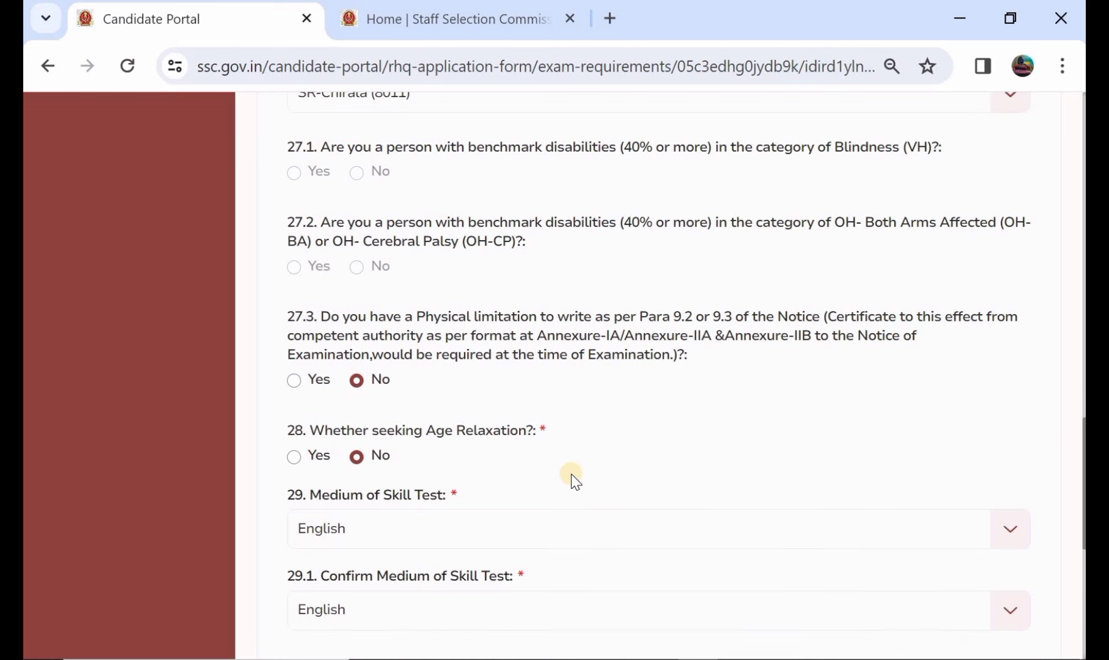
scroll(572, 474, down, 1)
scroll(611, 490, down, 2)
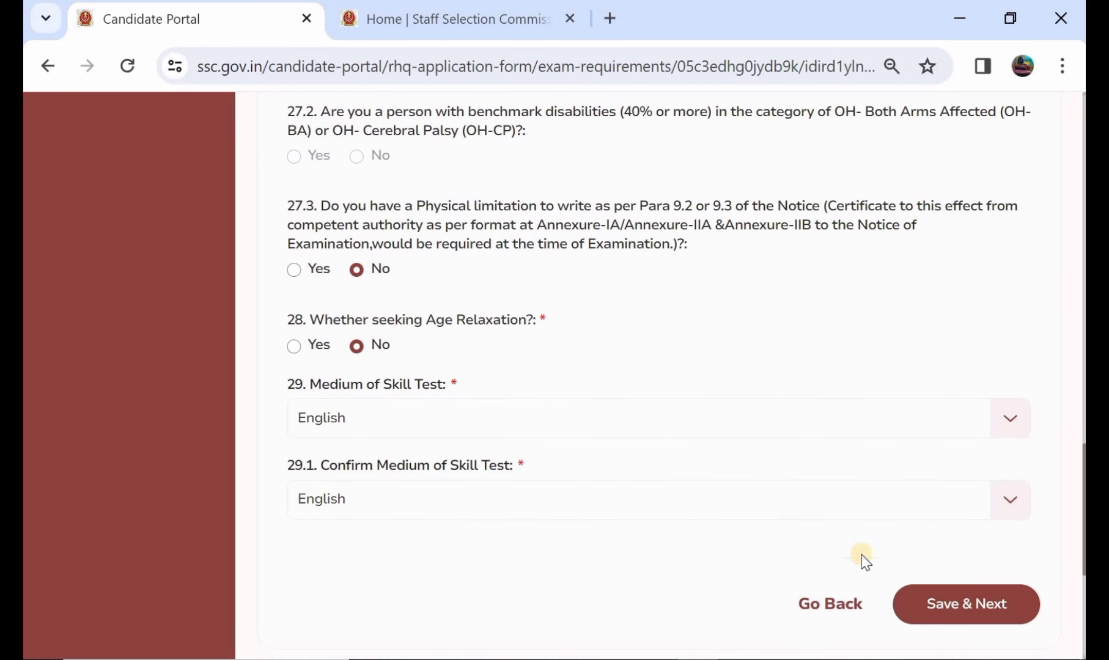
click(963, 606)
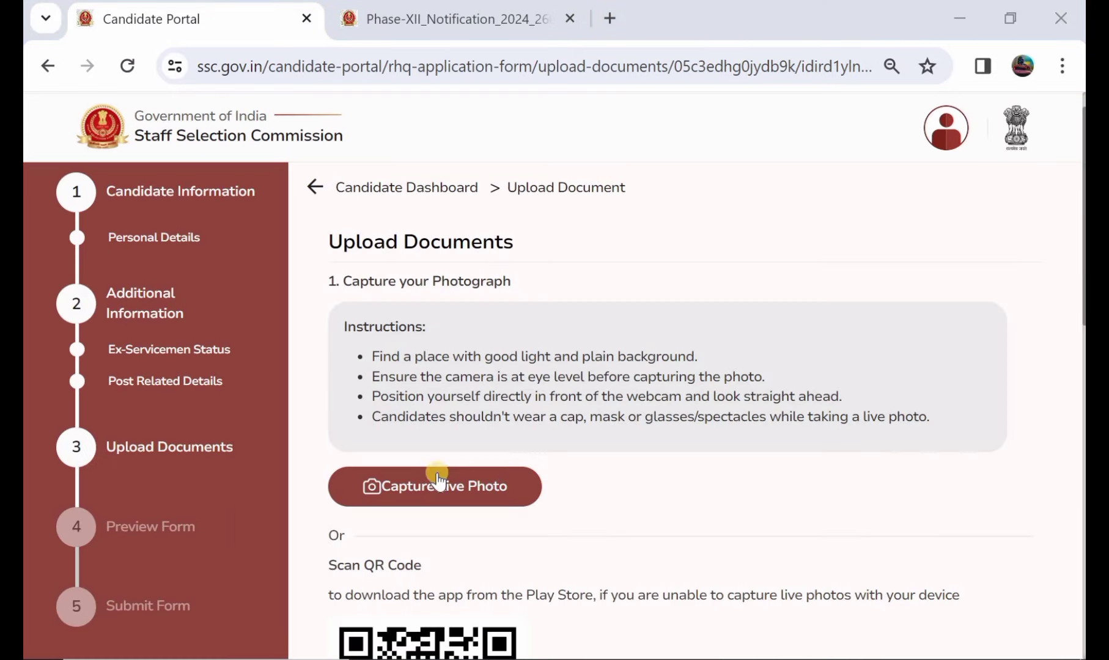
Step: Capture a live photograph of the candidate, allowing the site to use the camera, and save the photo
scroll(518, 377, down, 1)
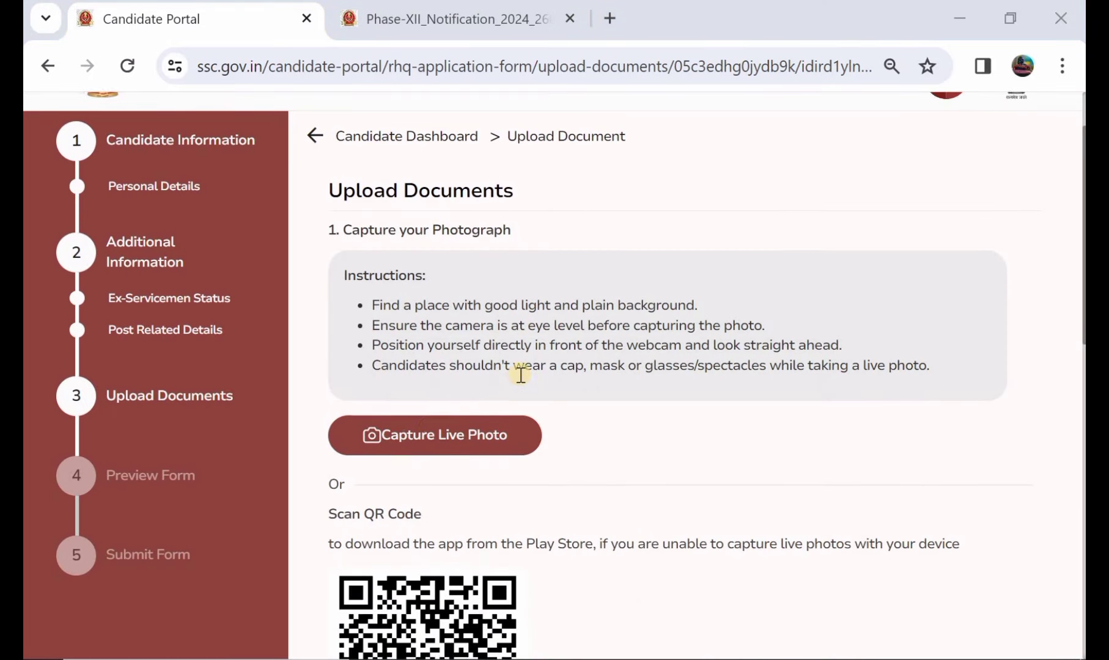
click(447, 433)
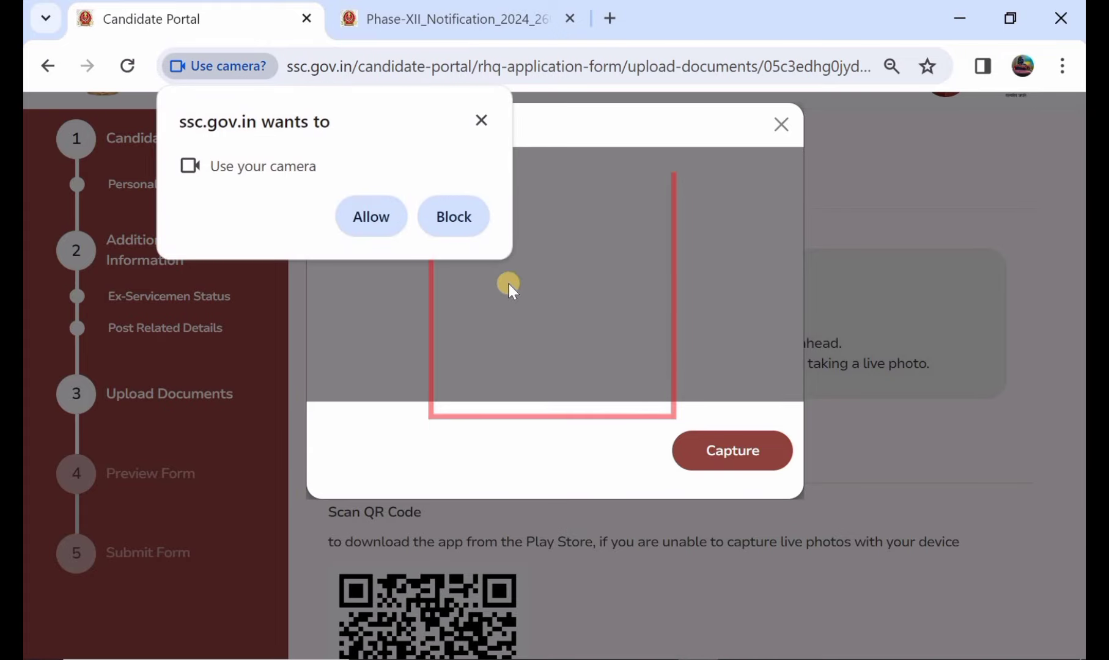
click(371, 211)
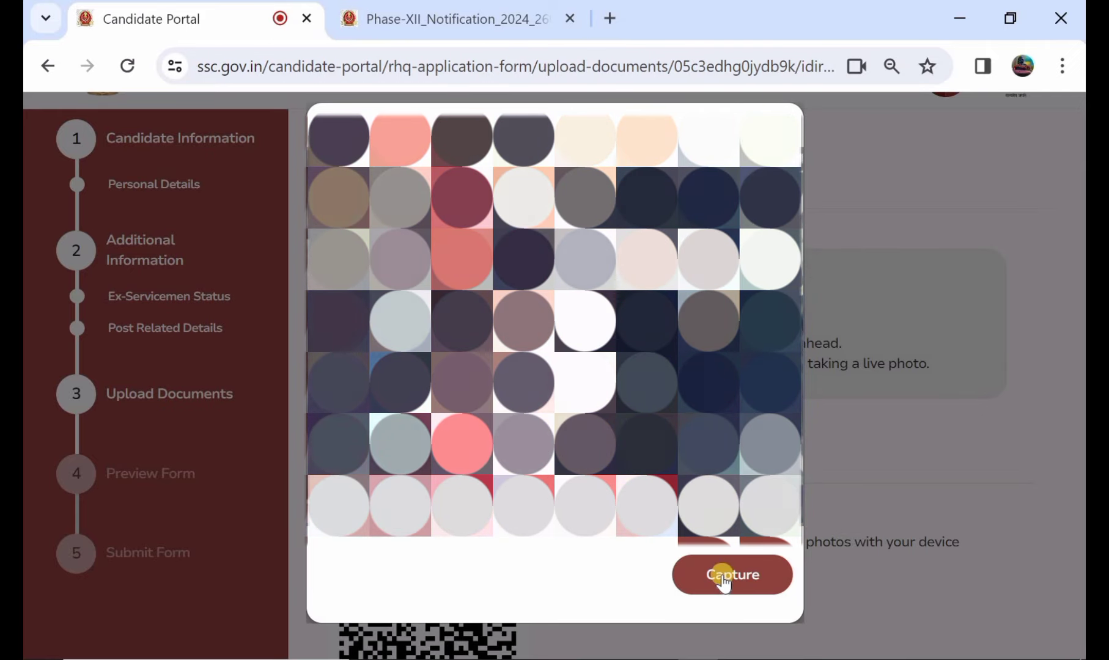
click(722, 575)
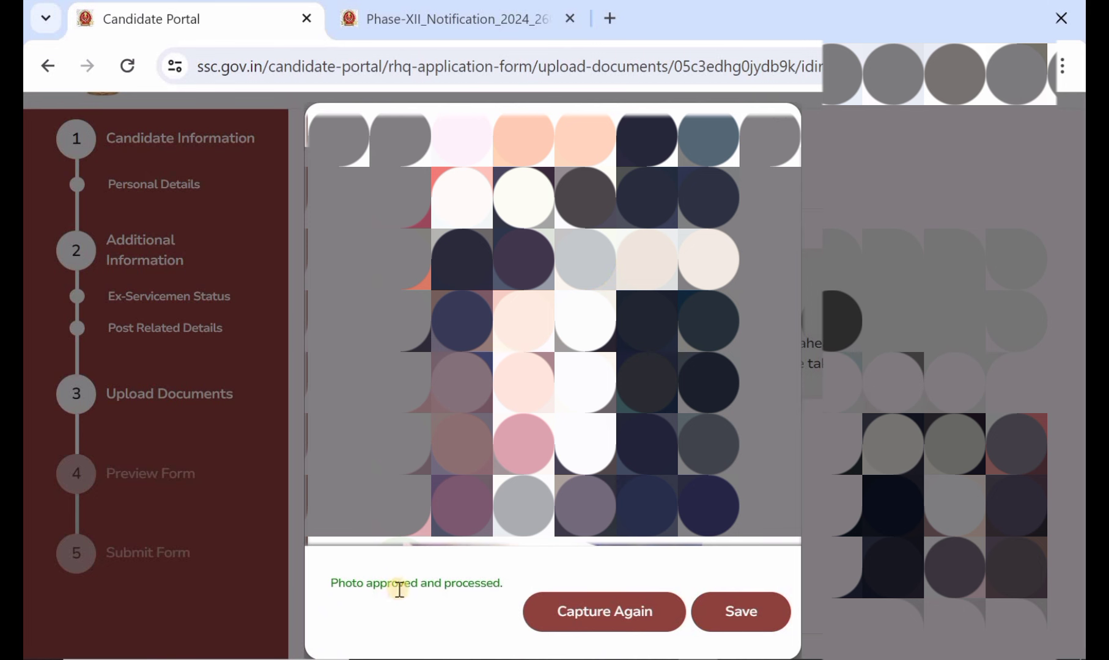
click(737, 615)
Step: Browse the Pictures folder for a signature image in the signature upload section, then save the documents and continue to the form preview
scroll(794, 580, down, 1)
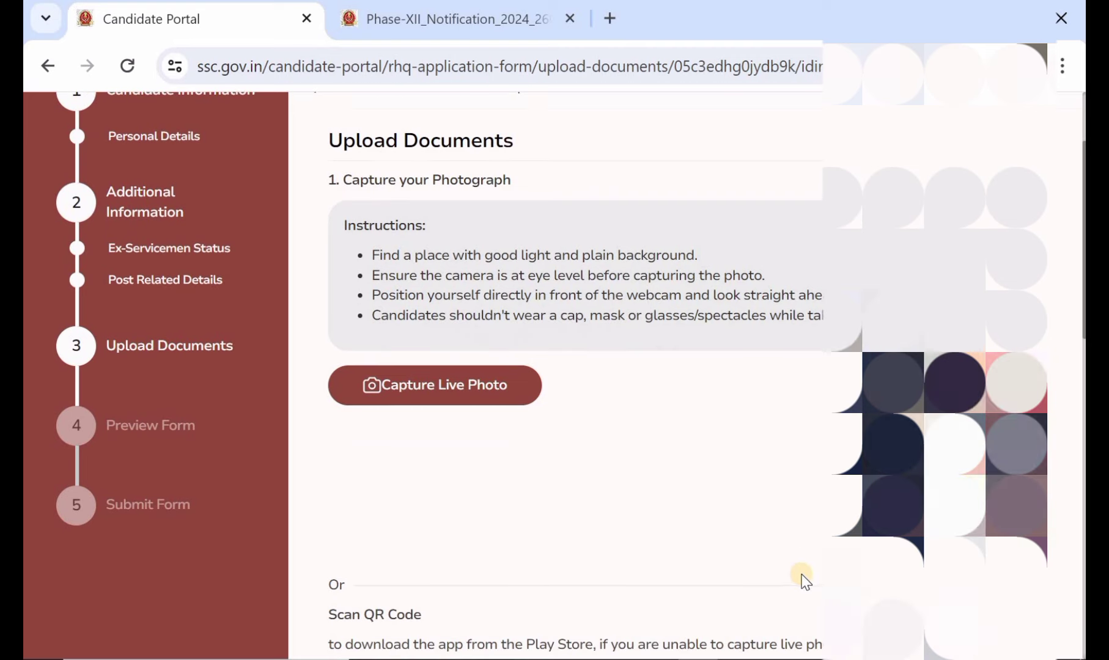
scroll(575, 367, down, 3)
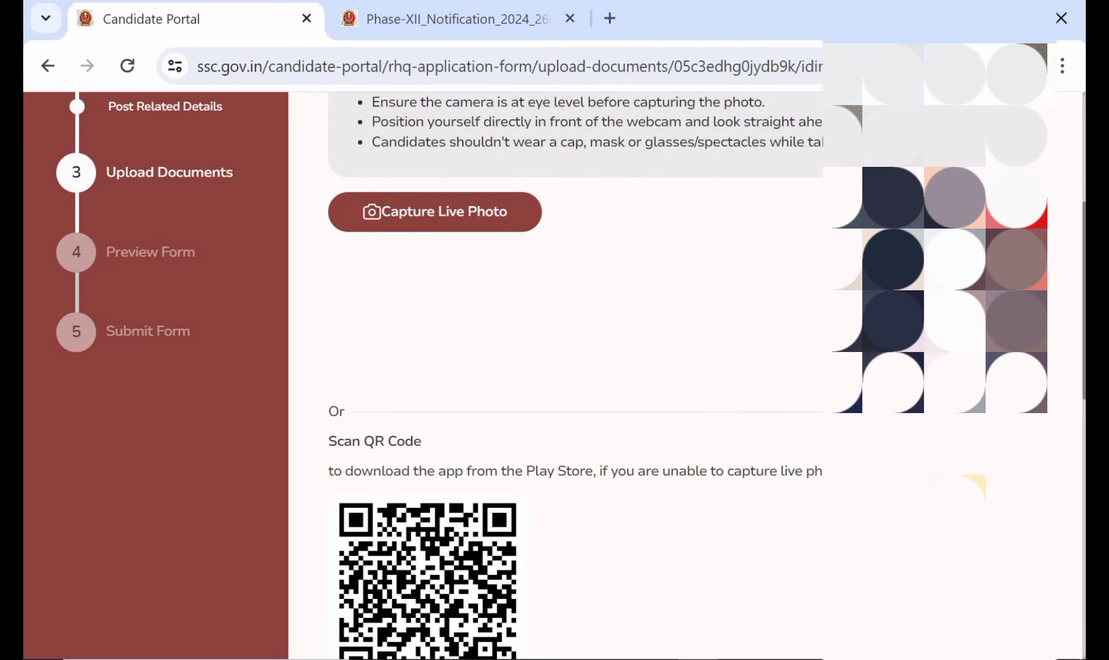
scroll(625, 321, down, 3)
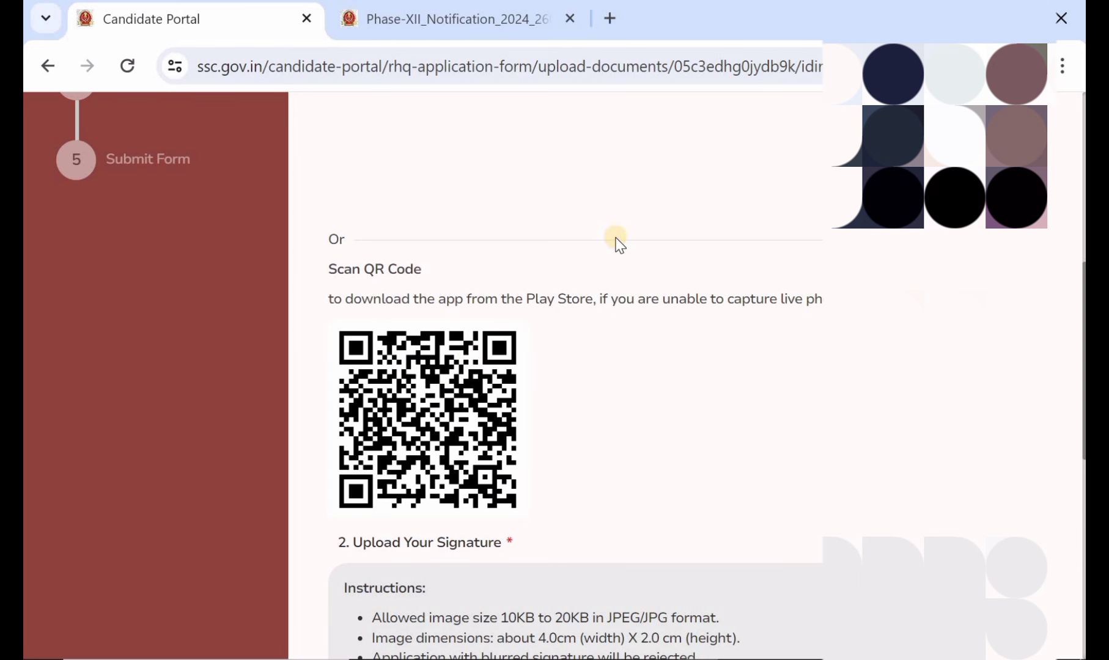
scroll(616, 241, down, 3)
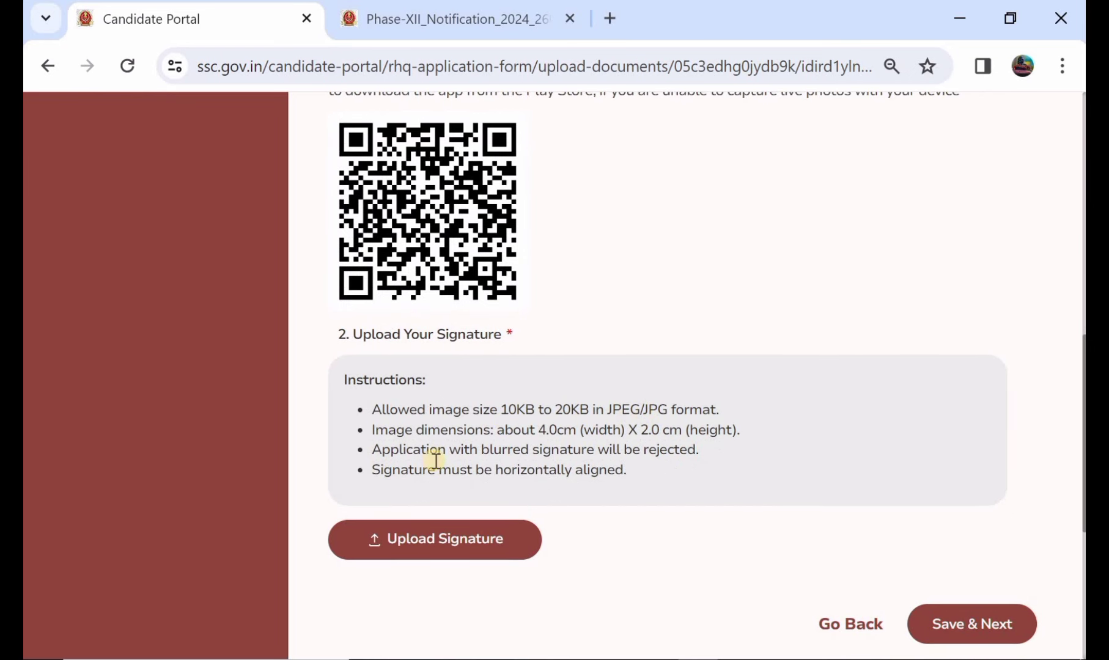
scroll(433, 460, down, 1)
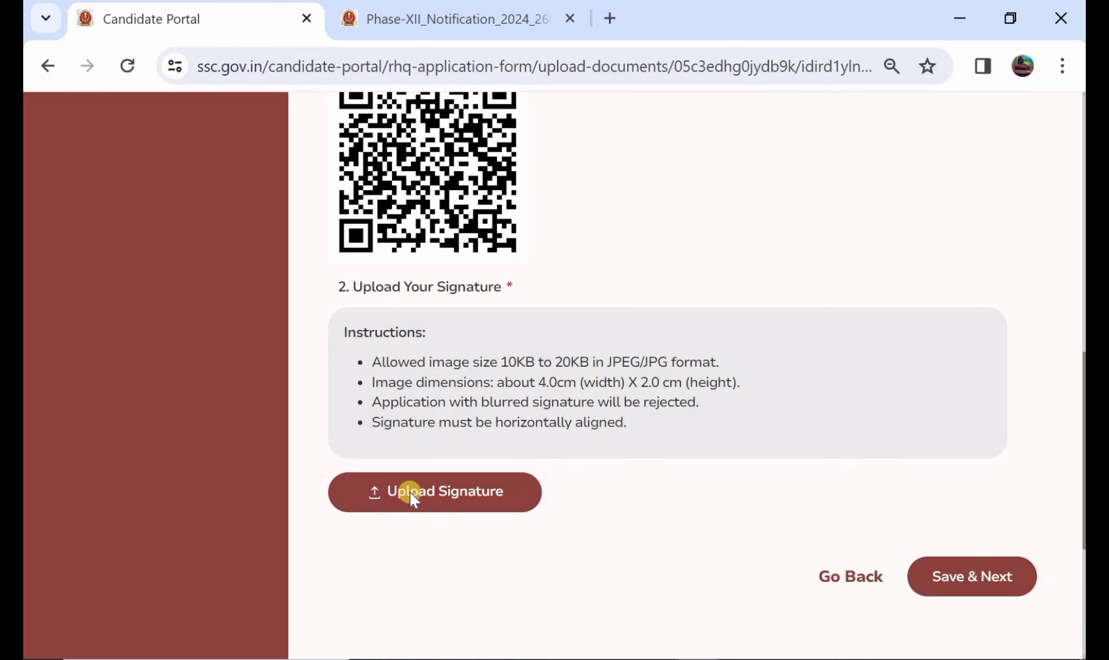
click(409, 493)
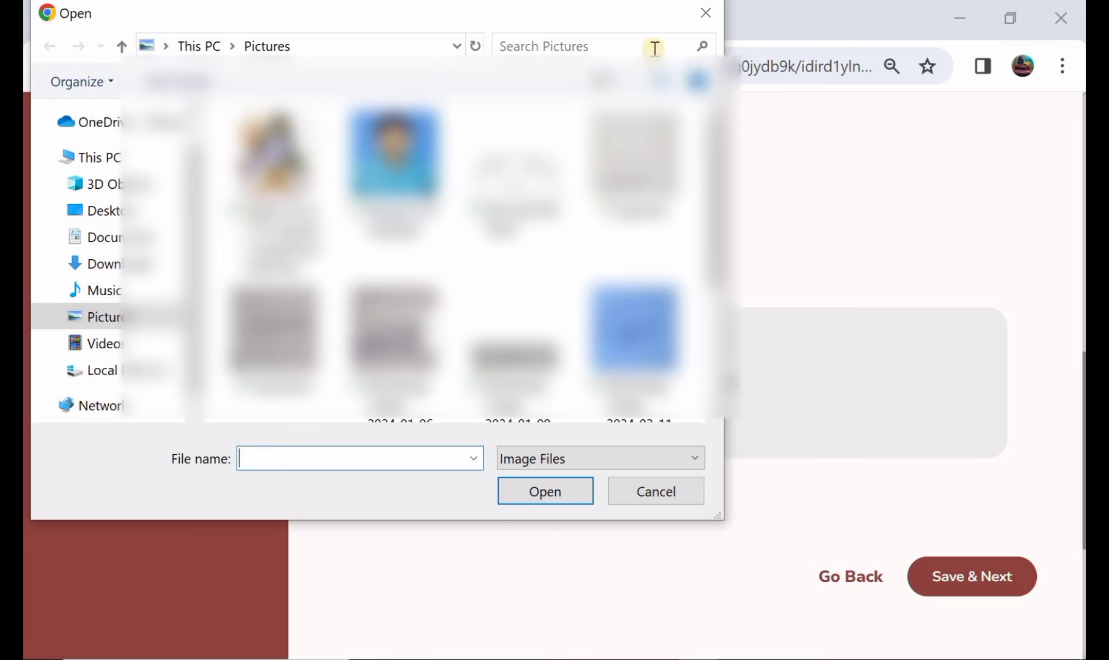
click(702, 18)
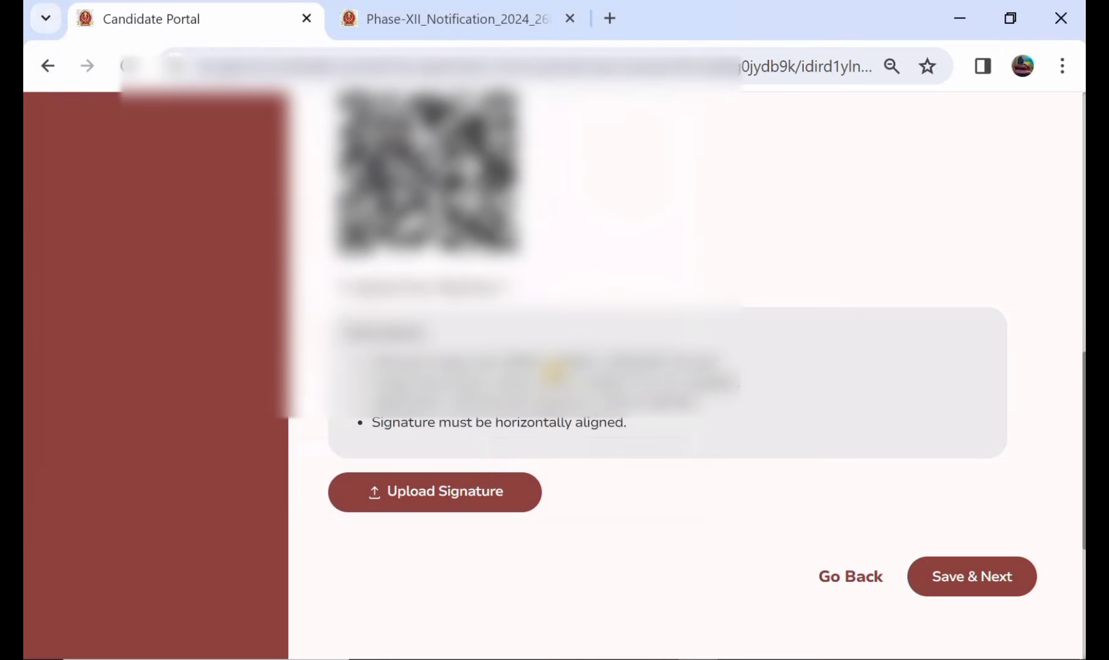
scroll(630, 418, down, 2)
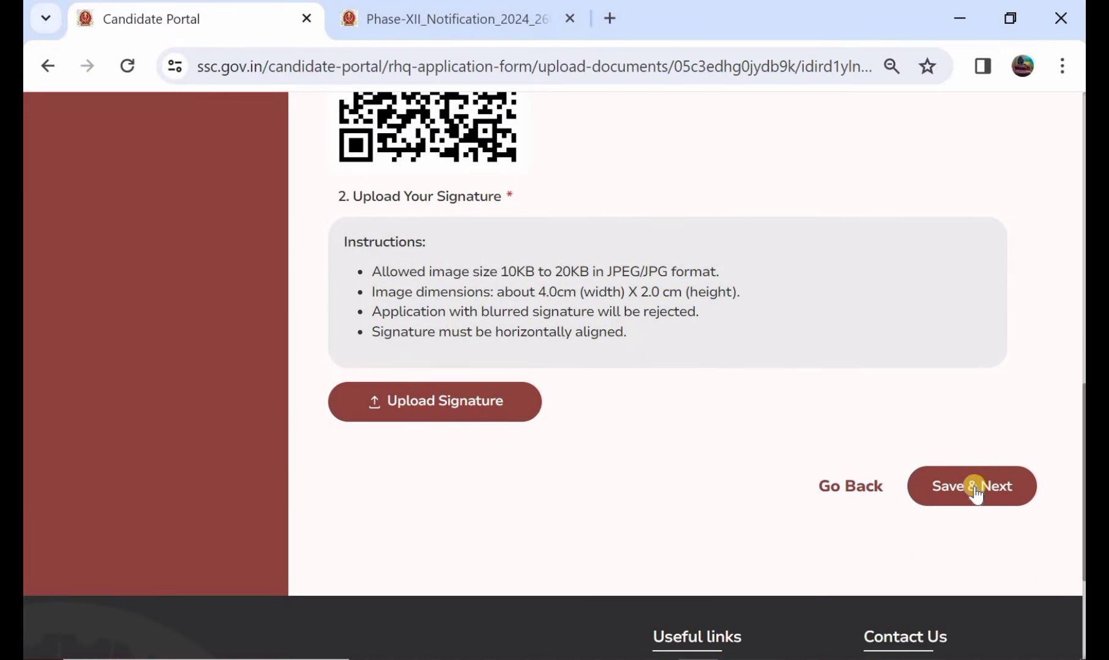
click(953, 489)
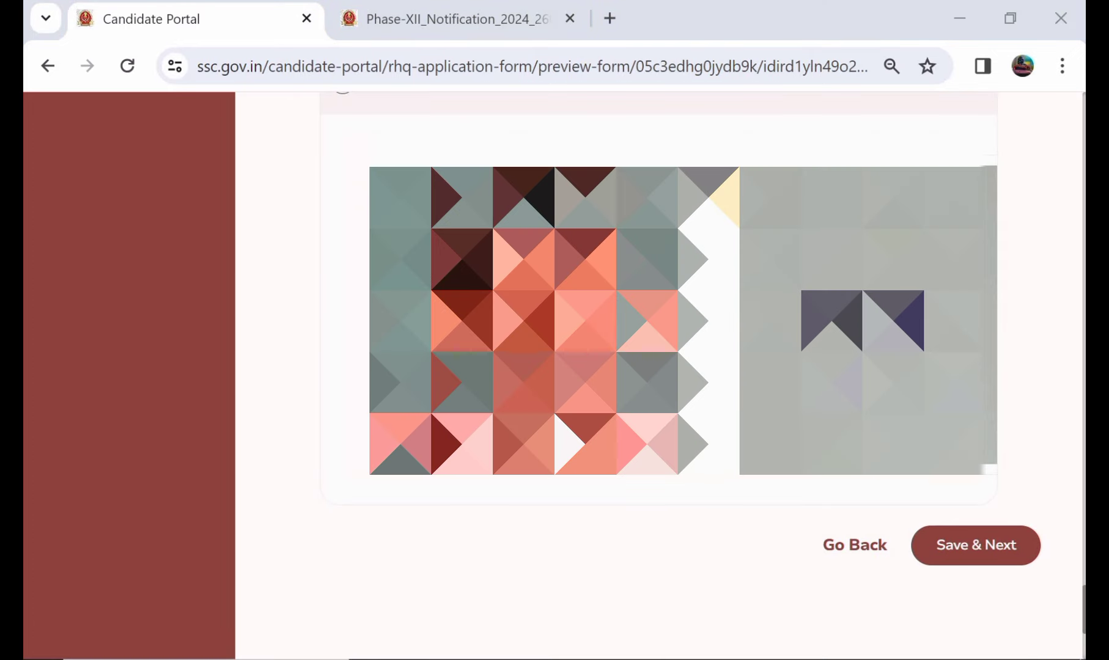
Step: Check the uploaded photo and signature in the form preview, then save and proceed to the declaration
scroll(717, 187, up, 1)
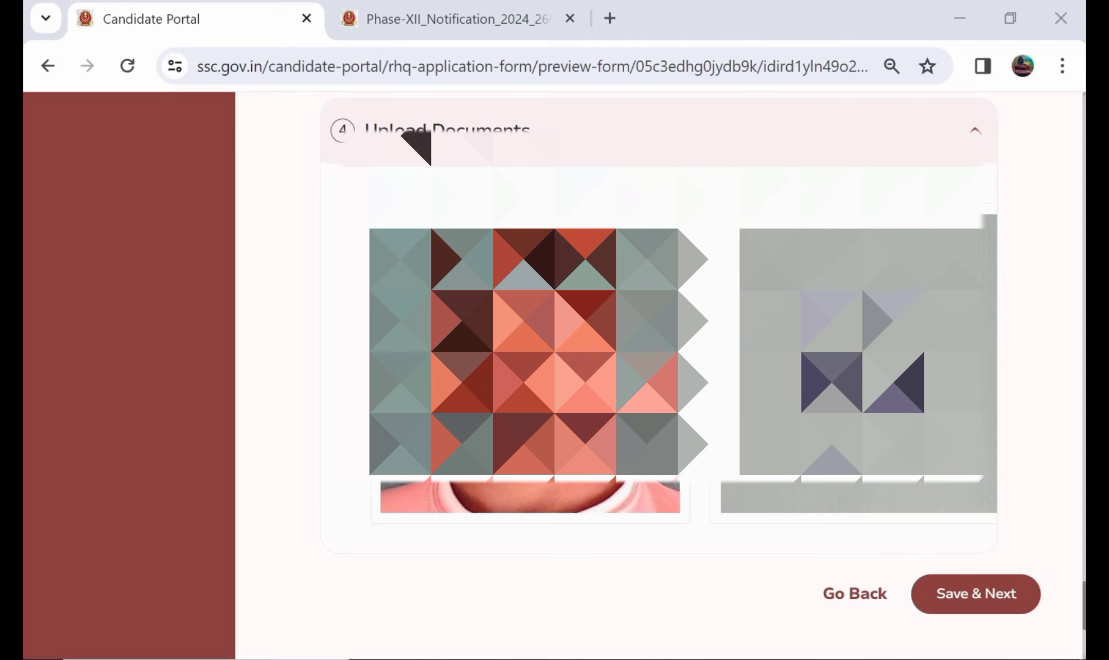
scroll(673, 367, down, 1)
scroll(954, 490, up, 1)
scroll(954, 489, down, 2)
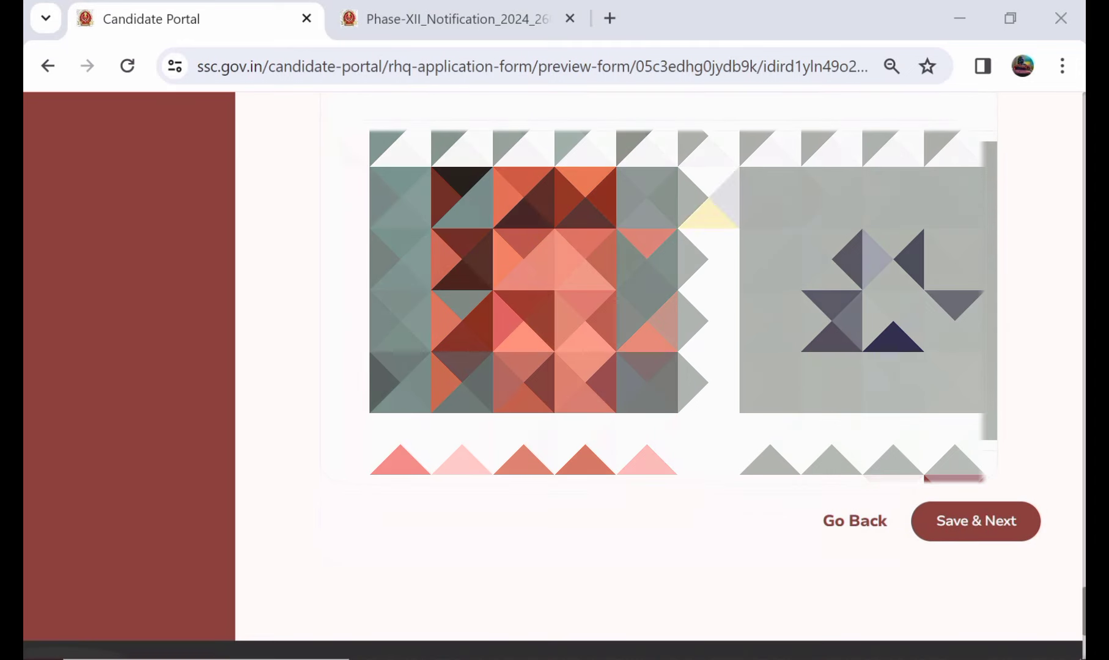
click(974, 521)
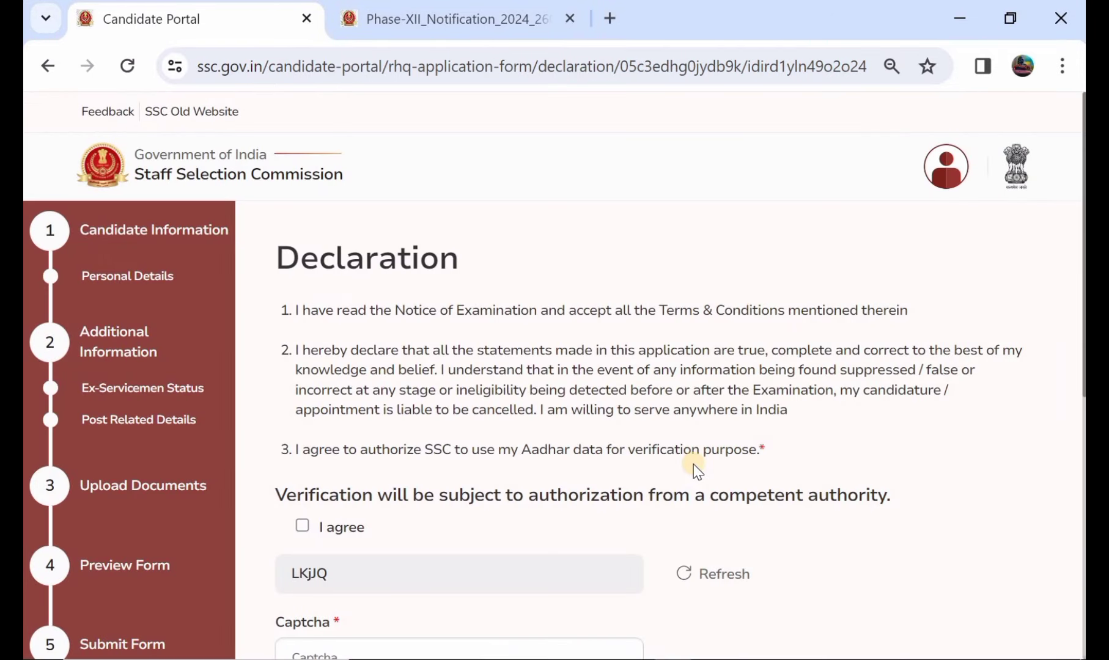
Step: Agree to the declaration, enter the displayed captcha code, and submit the application
scroll(398, 351, down, 1)
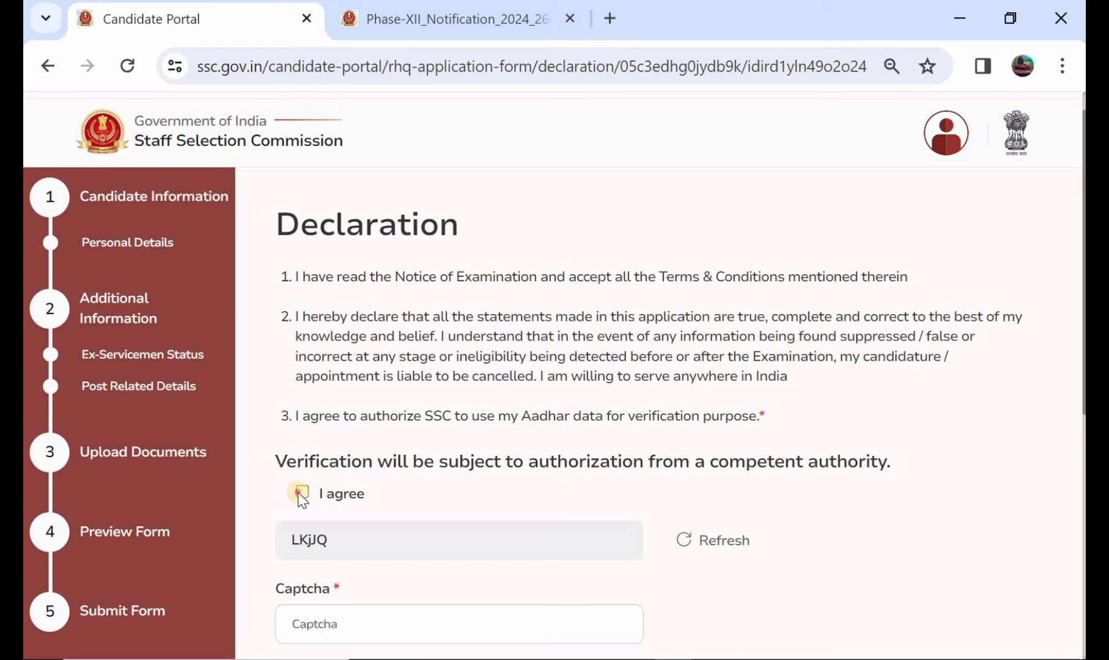
scroll(302, 499, down, 1)
click(337, 535)
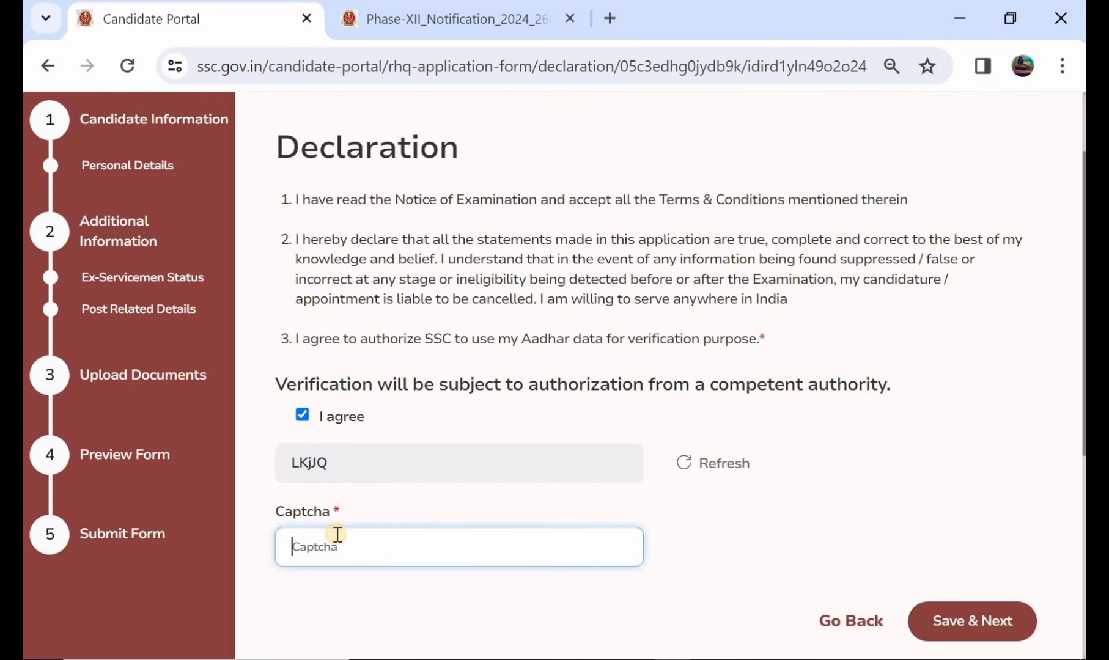
text(4)
text(KjJQ)
scroll(421, 460, down, 1)
click(948, 538)
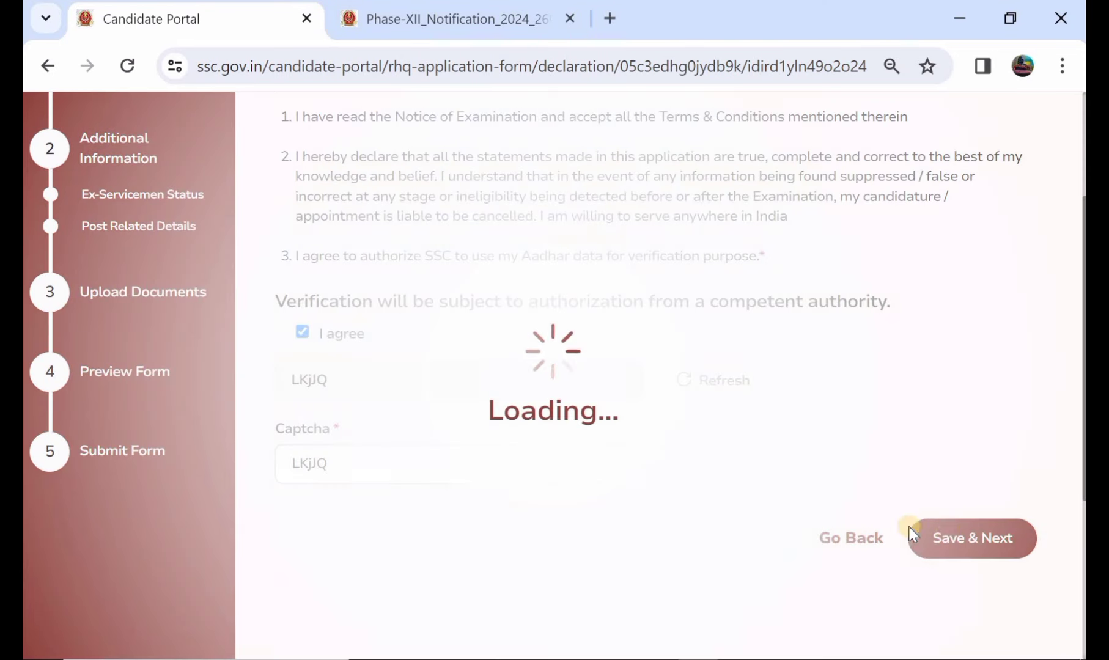
Step: Open the printable version of the submitted application, look through the whole form, and print it to application.pdf
scroll(696, 477, up, 2)
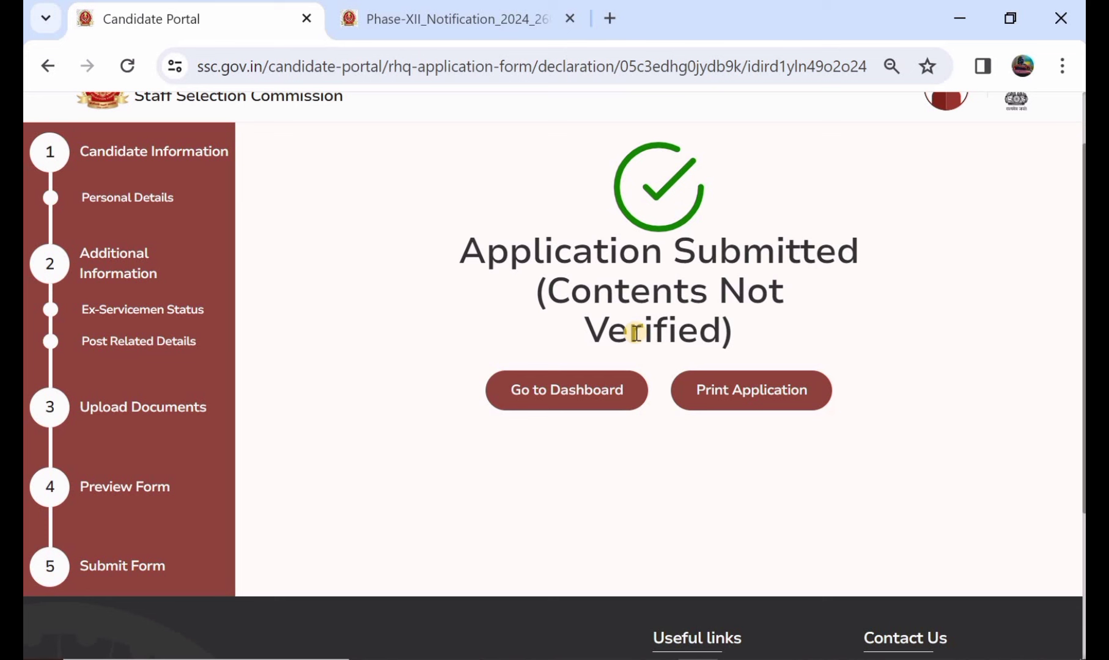
click(737, 391)
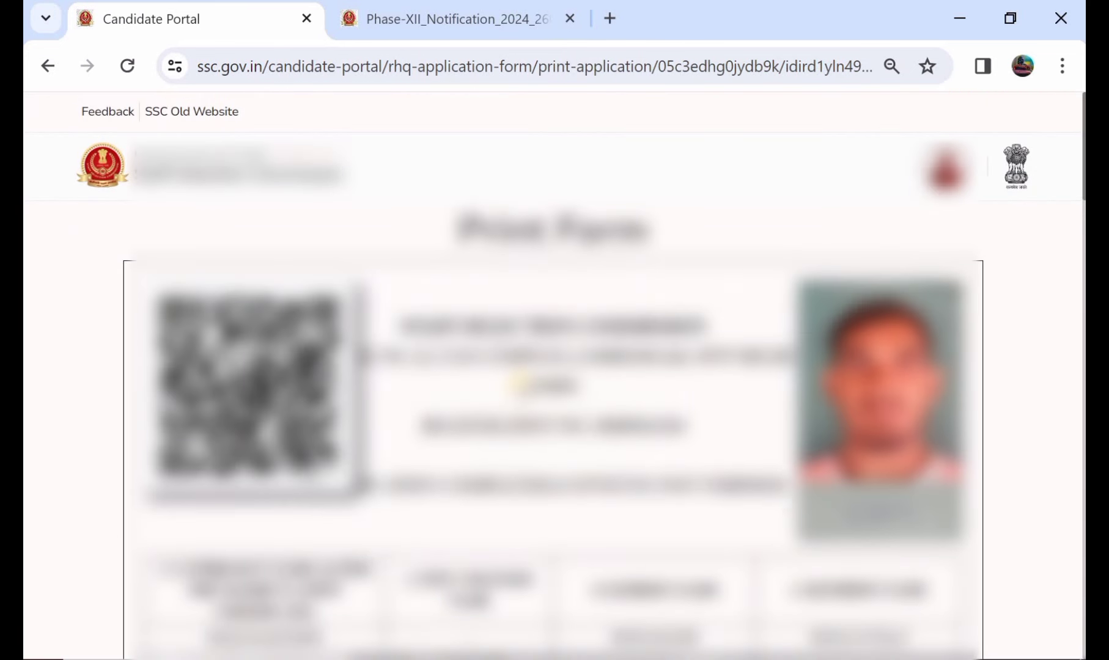
scroll(519, 379, down, 15)
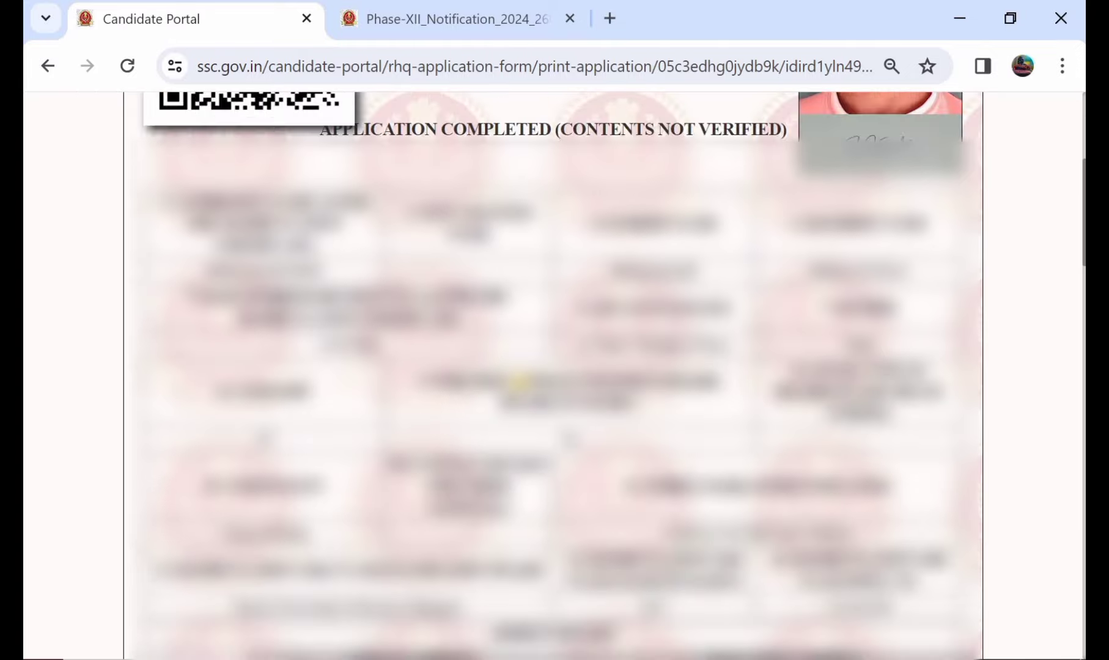
scroll(518, 379, down, 15)
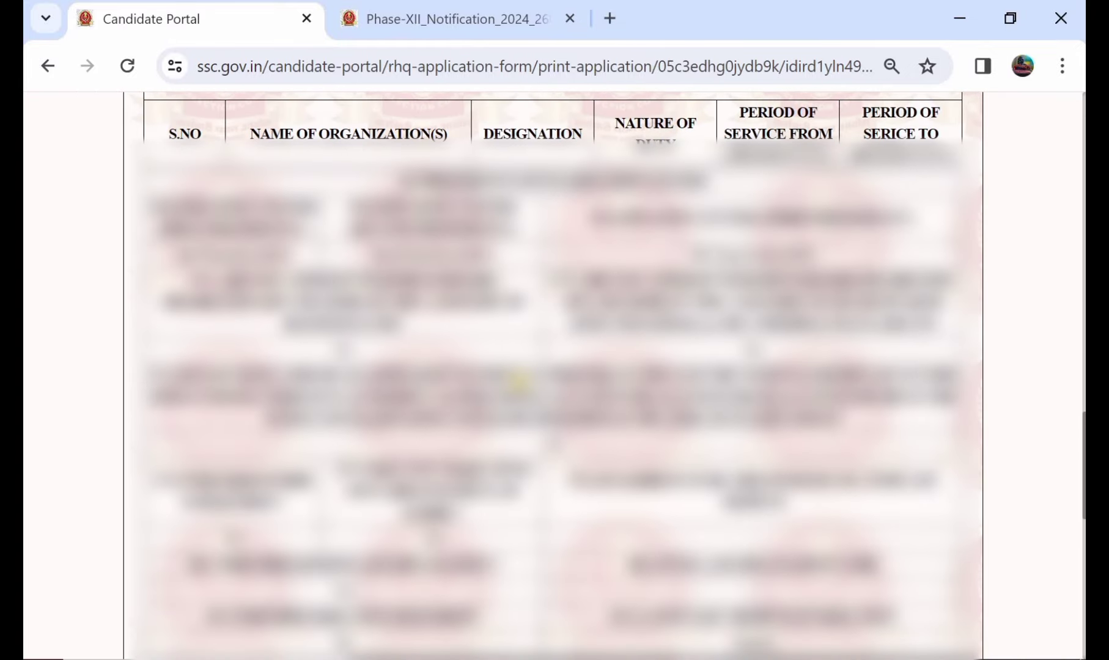
scroll(519, 380, up, 15)
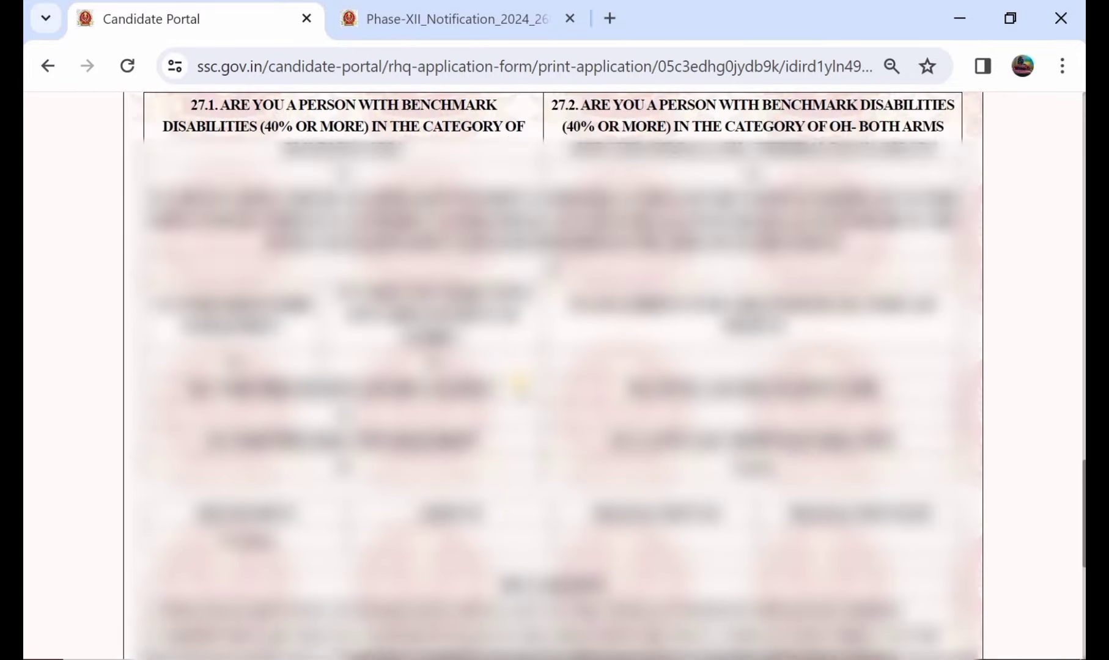
scroll(519, 381, up, 5)
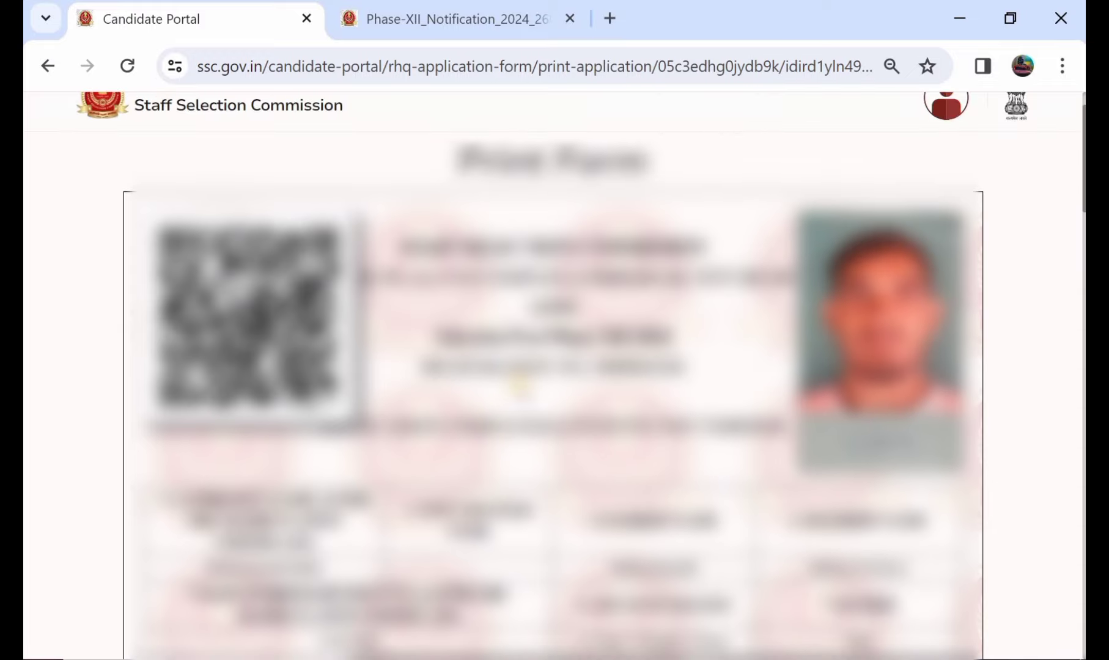
scroll(518, 383, down, 10)
scroll(519, 382, down, 10)
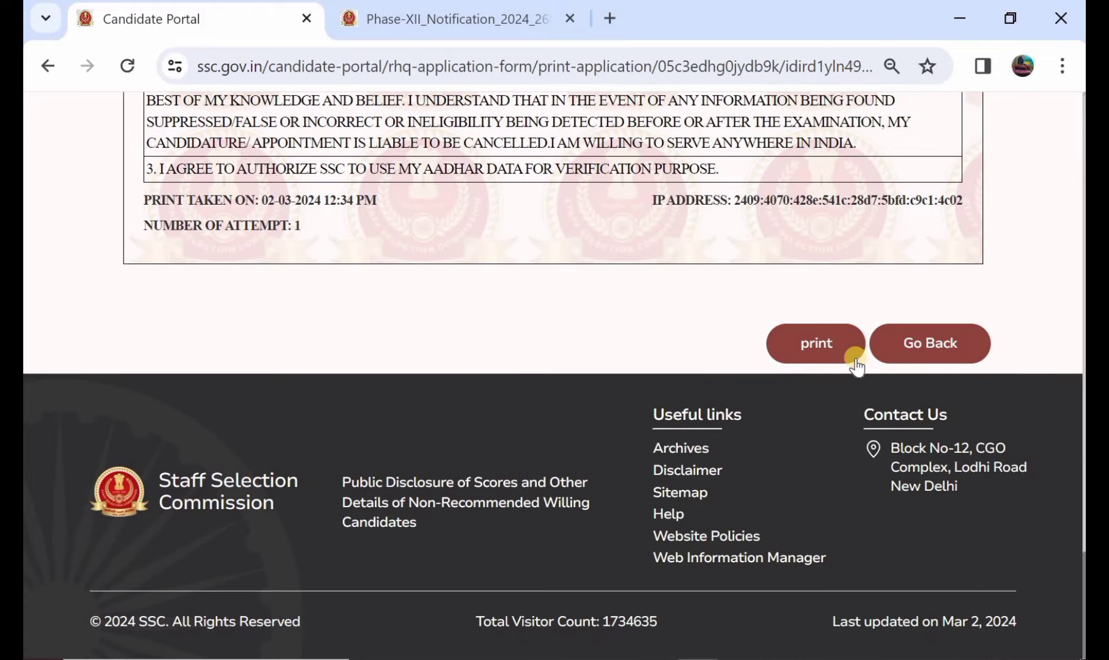
click(806, 340)
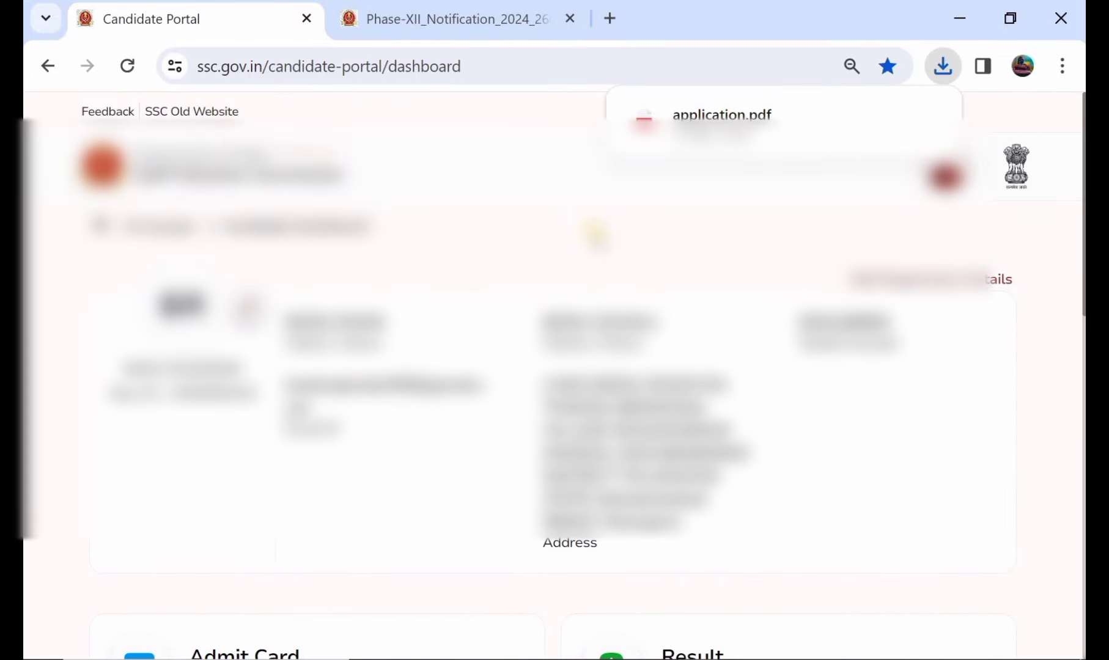
Step: Examine the Selection Posts Examination entry under My Applications and Applications History on the candidate dashboard
scroll(463, 297, down, 3)
scroll(465, 296, down, 4)
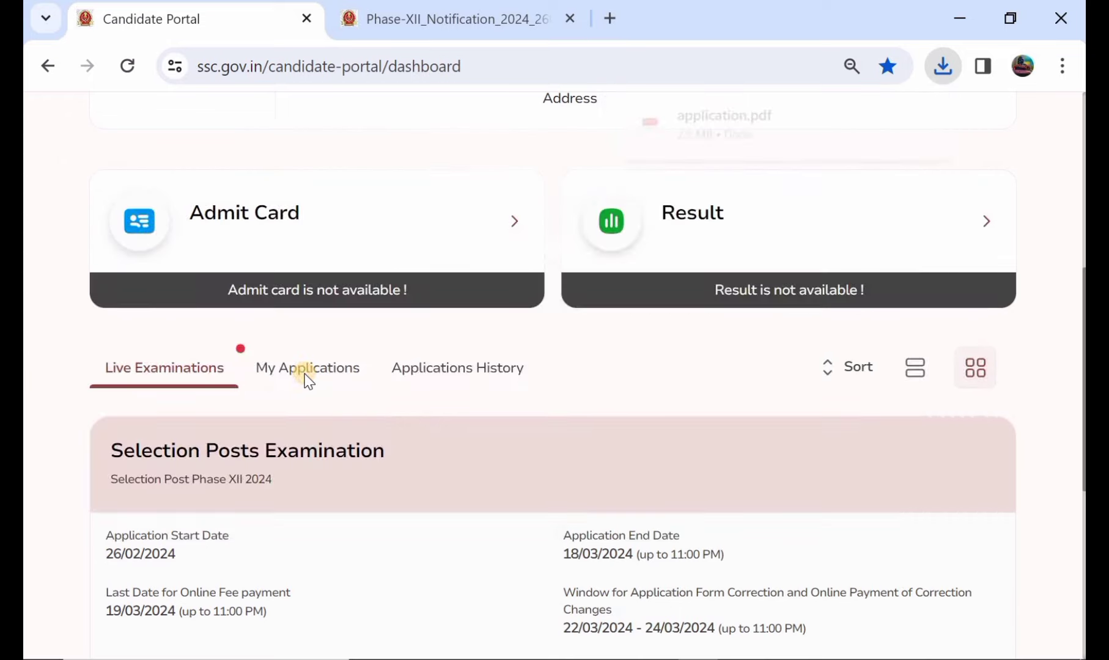
click(304, 369)
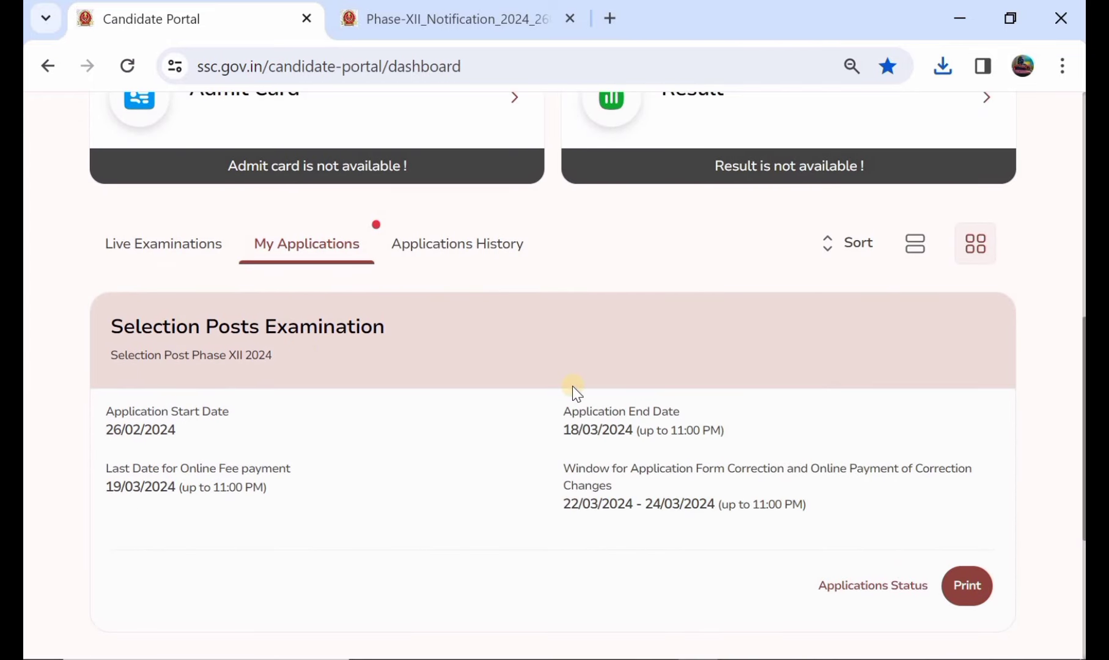
click(483, 243)
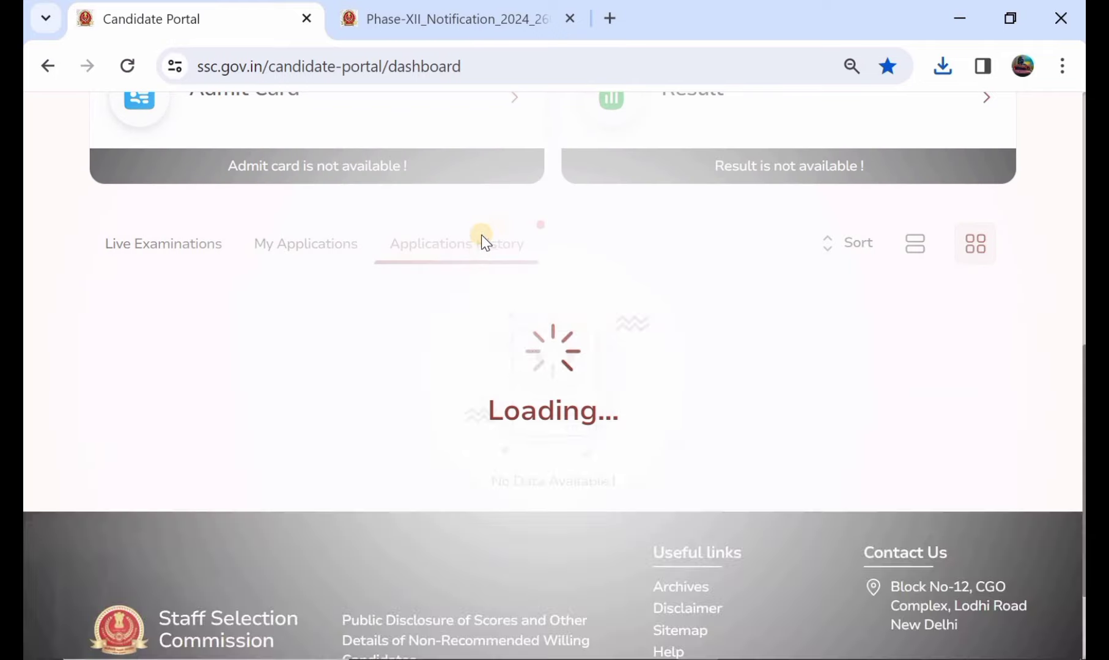
scroll(650, 434, down, 1)
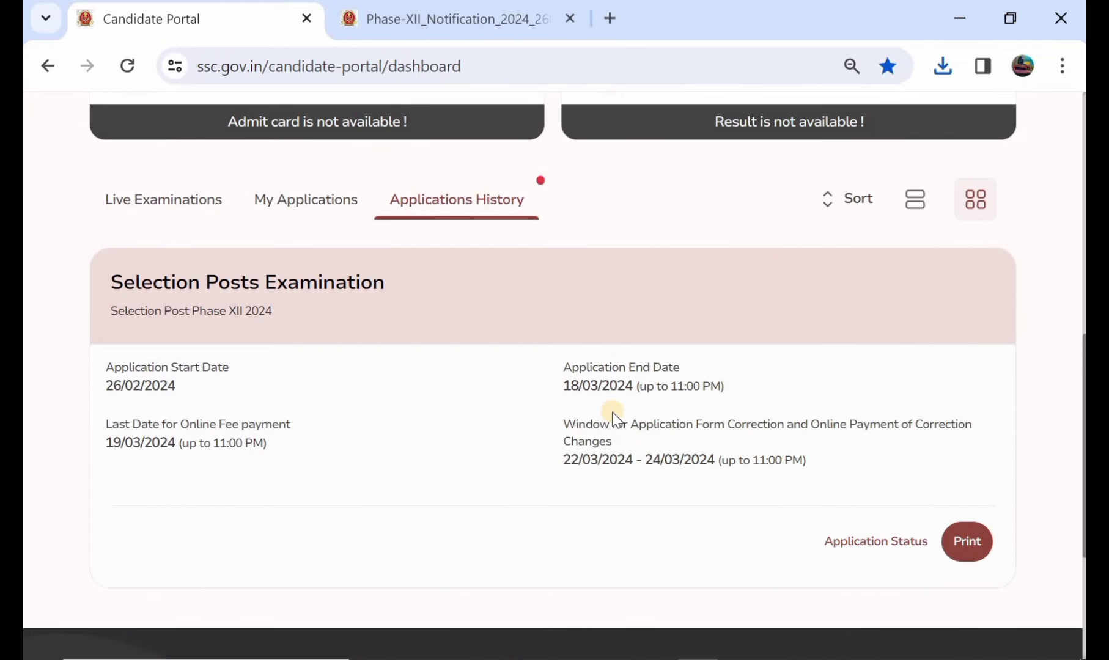
scroll(613, 413, up, 6)
scroll(612, 413, up, 4)
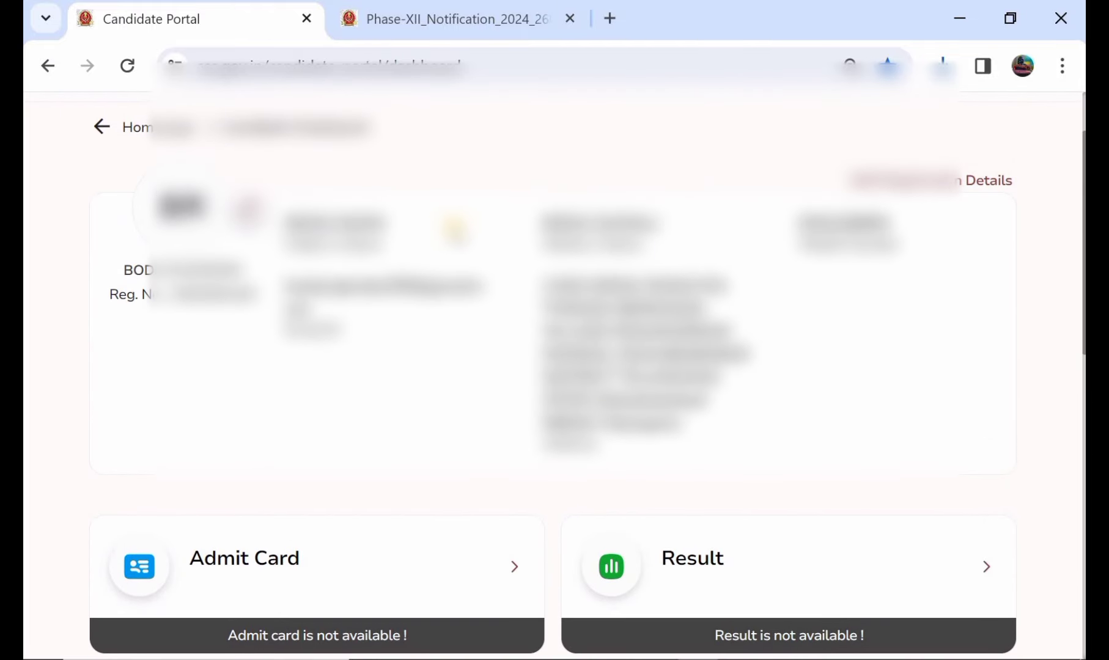
scroll(453, 227, down, 8)
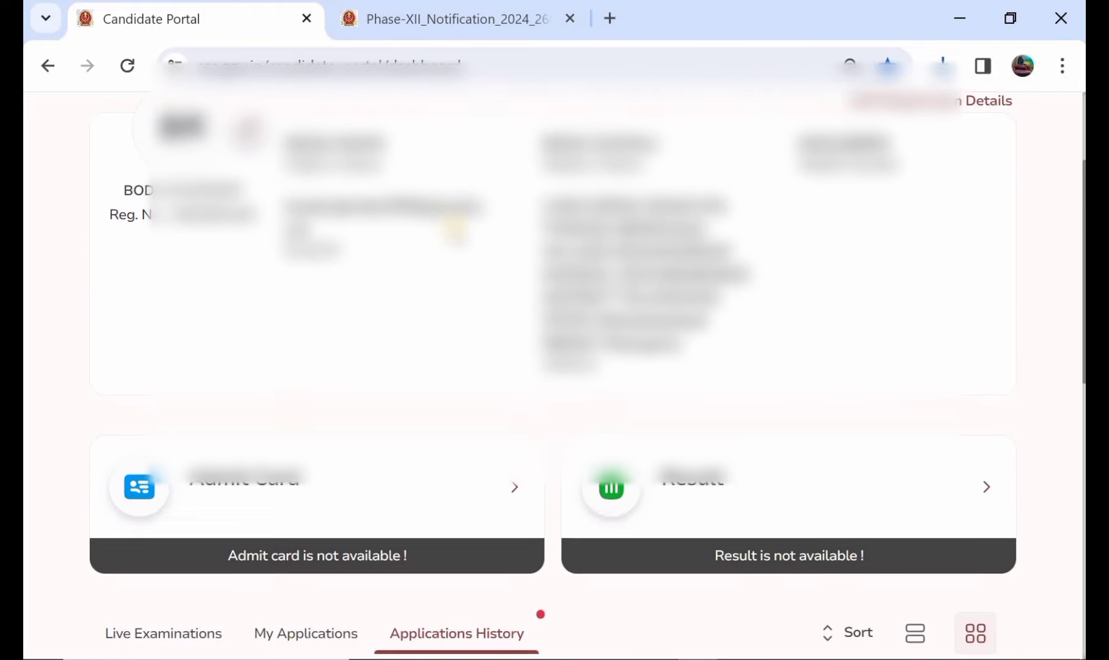
scroll(453, 227, down, 3)
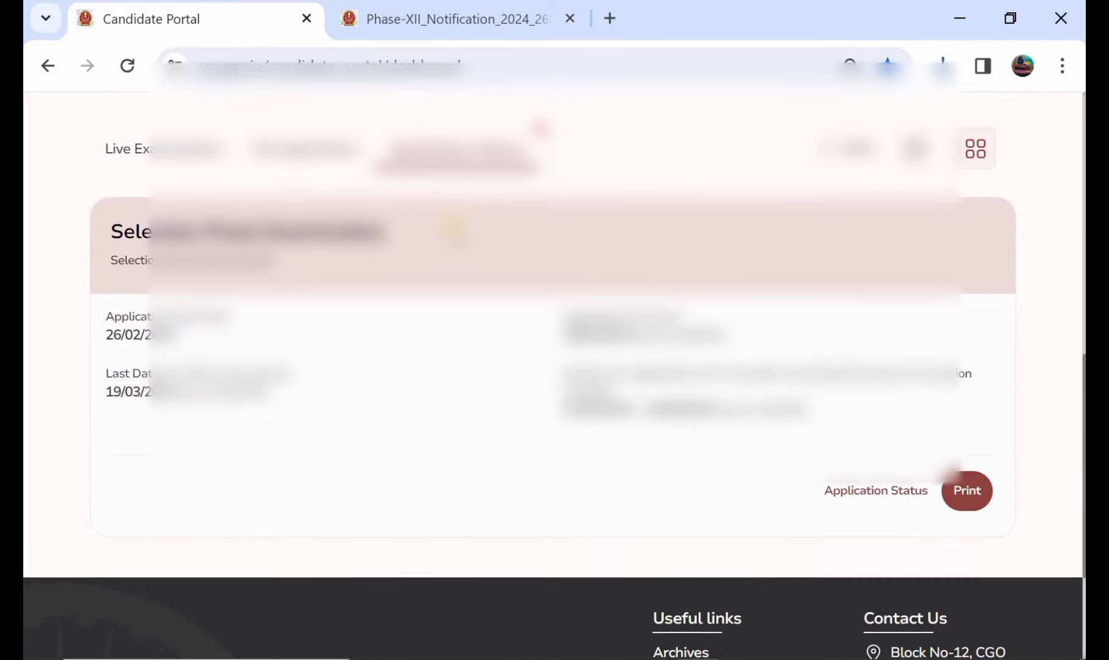
scroll(452, 226, up, 4)
scroll(452, 227, up, 5)
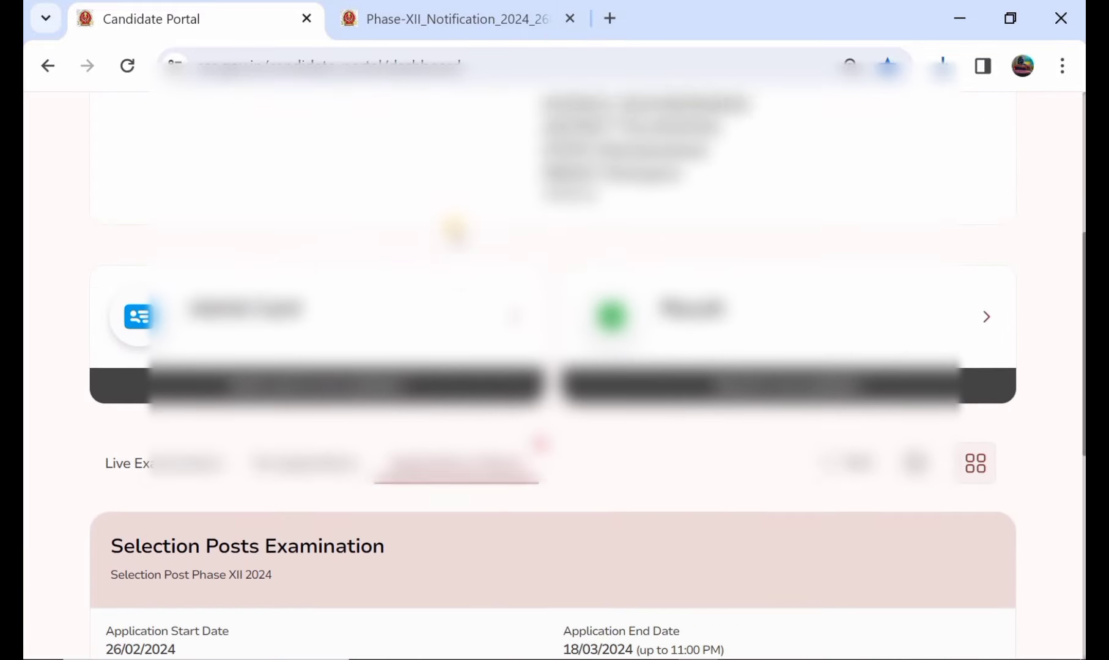